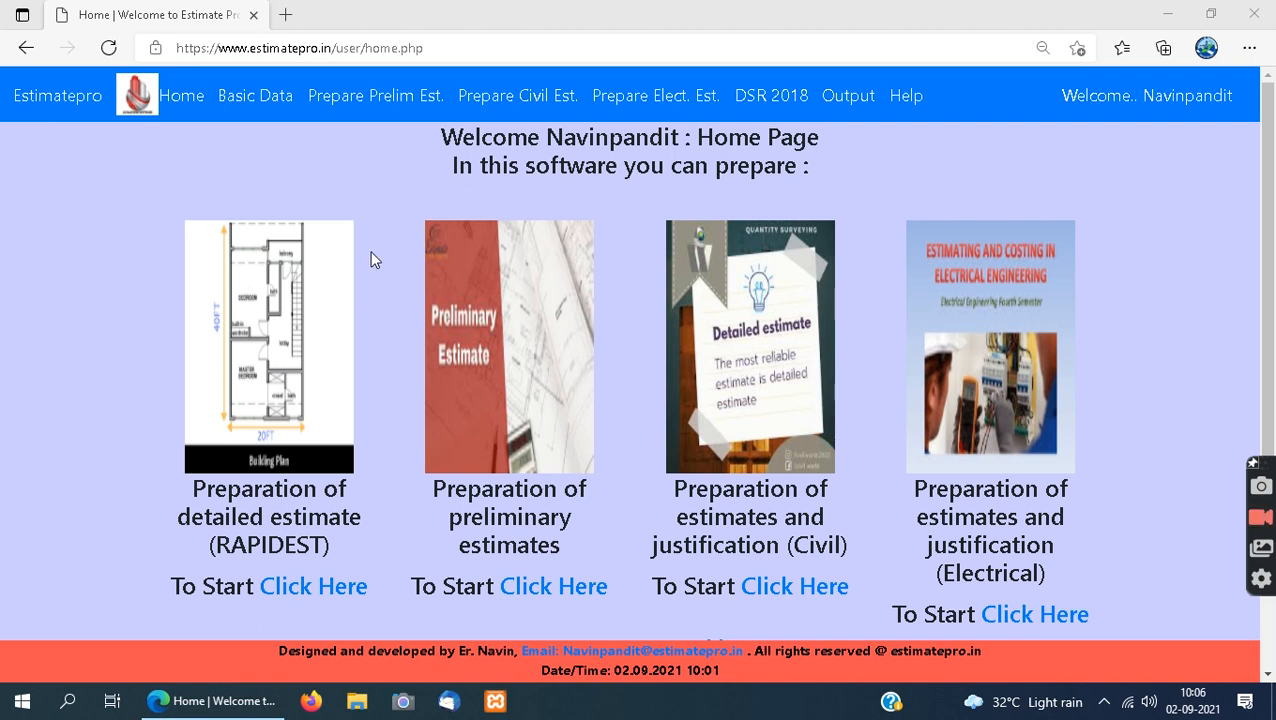
- Log out of the current account and sign back in as User with the prefilled credentials
mouse_move(344, 120)
mouse_move(1195, 100)
left_click(1104, 187)
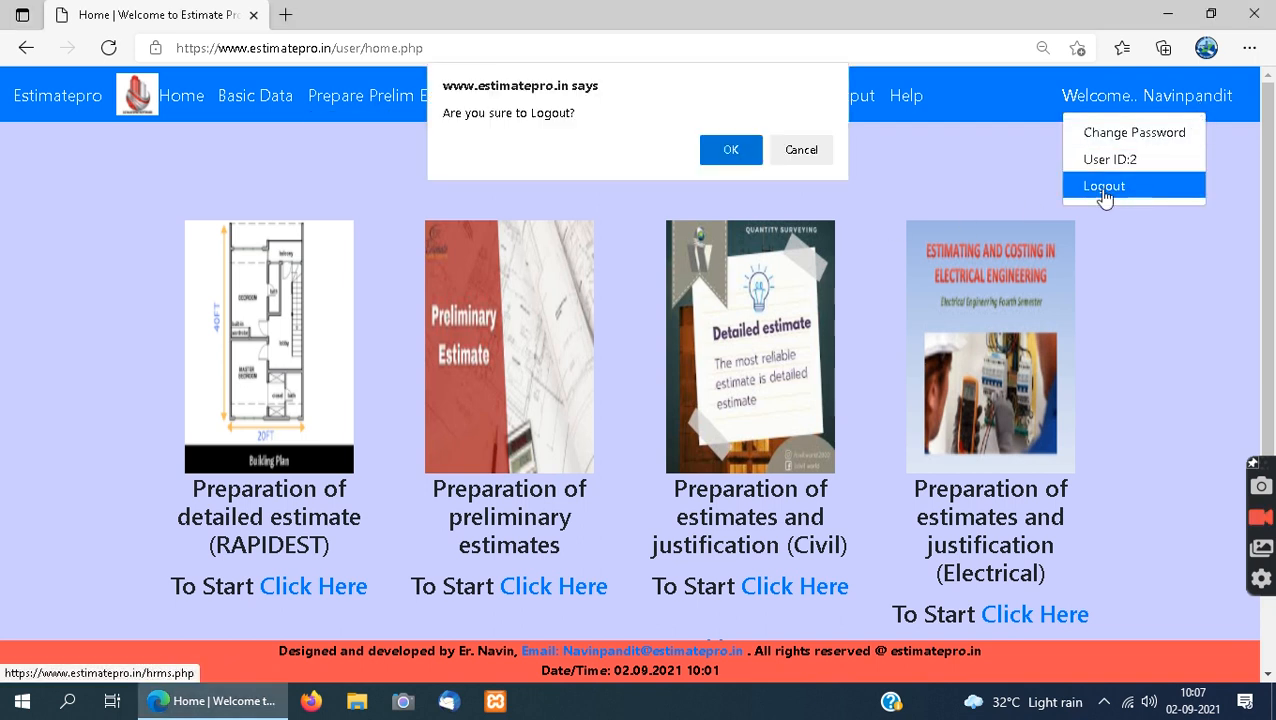
left_click(742, 150)
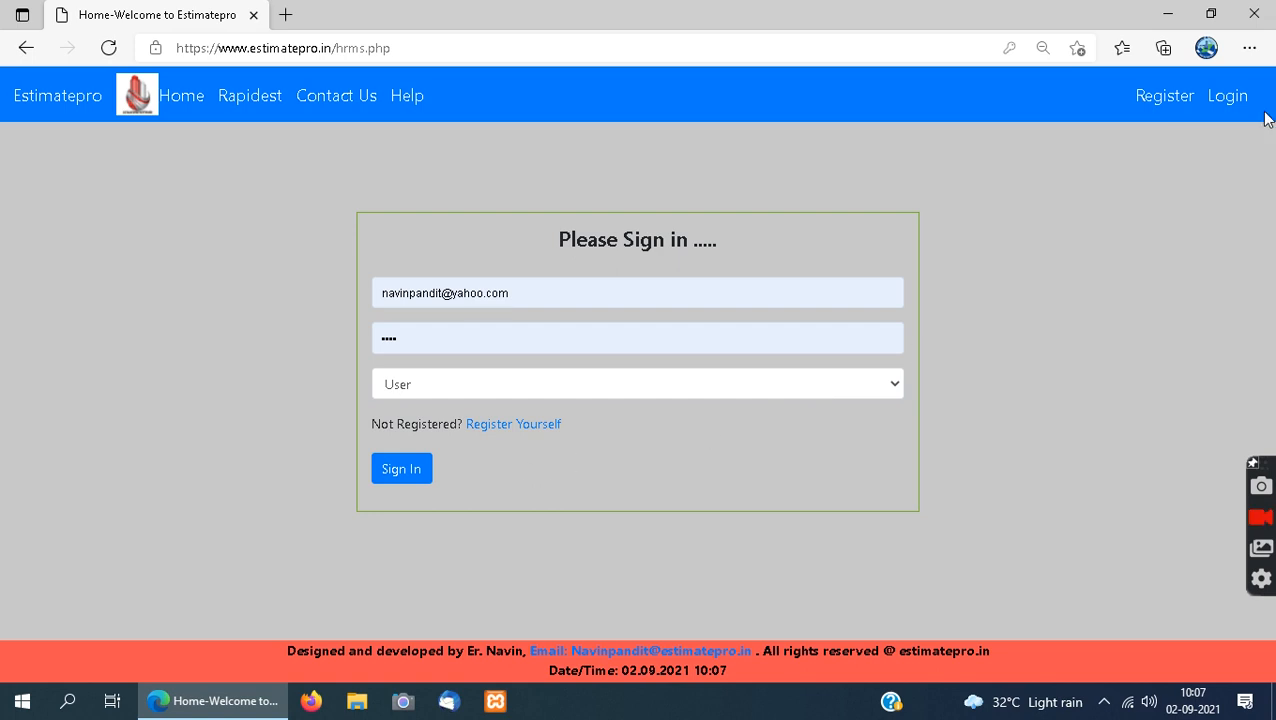
left_click(1231, 99)
left_click(405, 472)
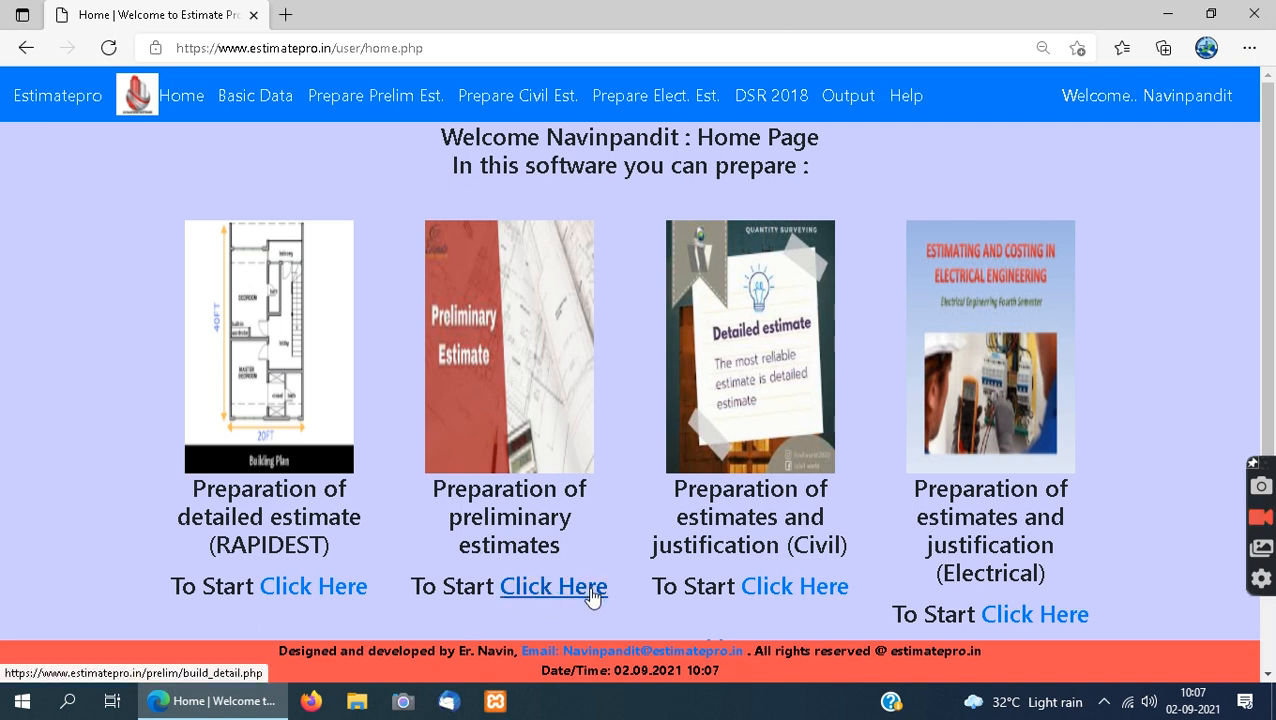
- Start preparation of preliminary estimates to open its building details form
left_click(375, 96)
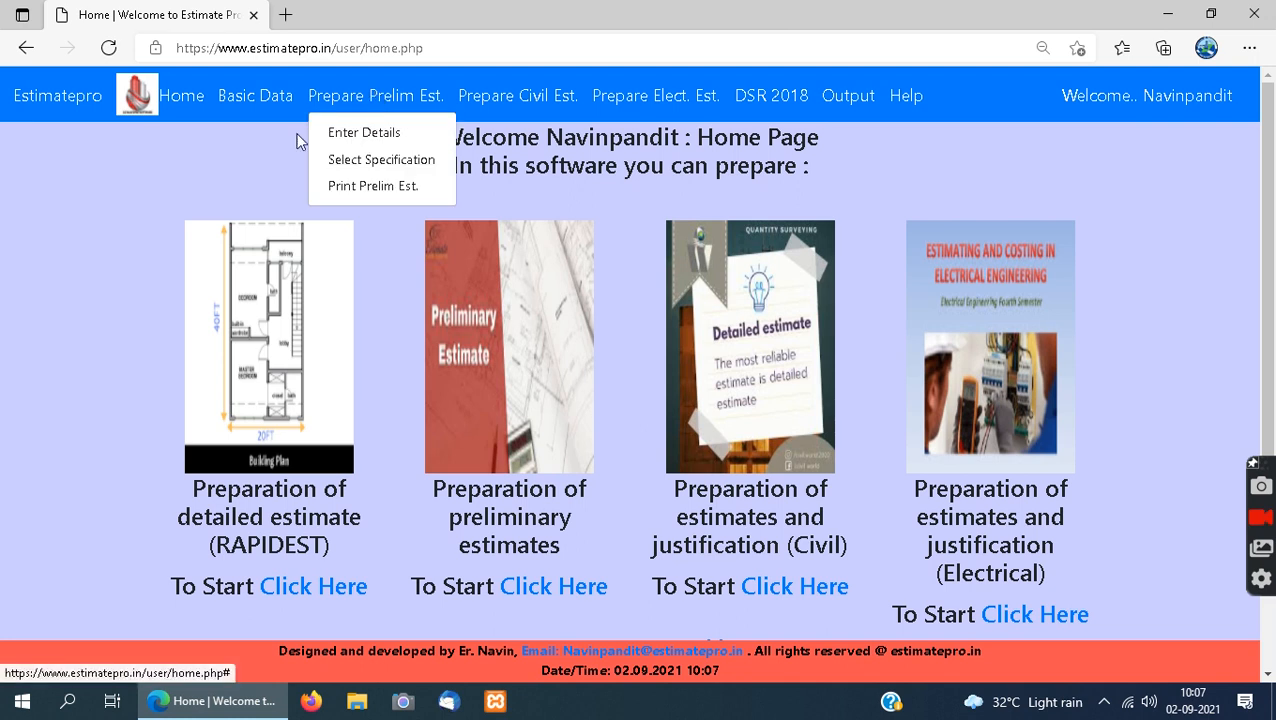
left_click(551, 588)
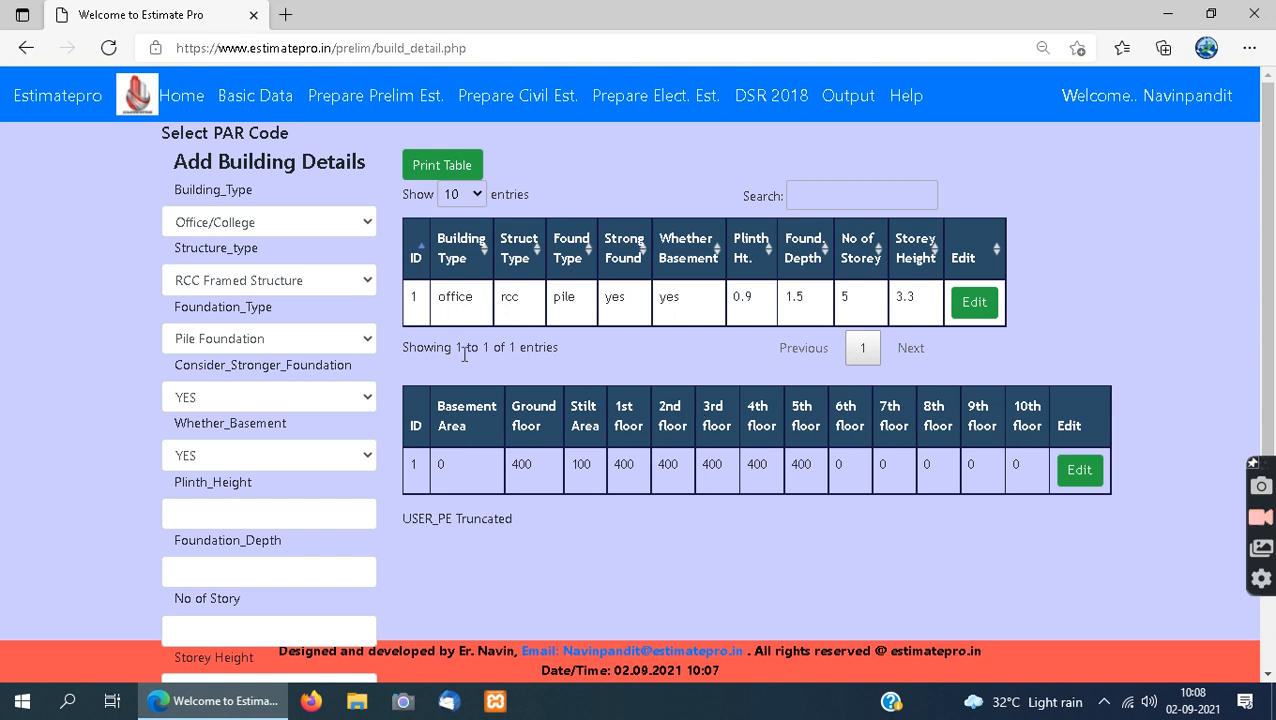
- Examine the choices for building type, structure, foundation, stronger foundation and basement, plus the height, depth and storey fields
left_click(367, 227)
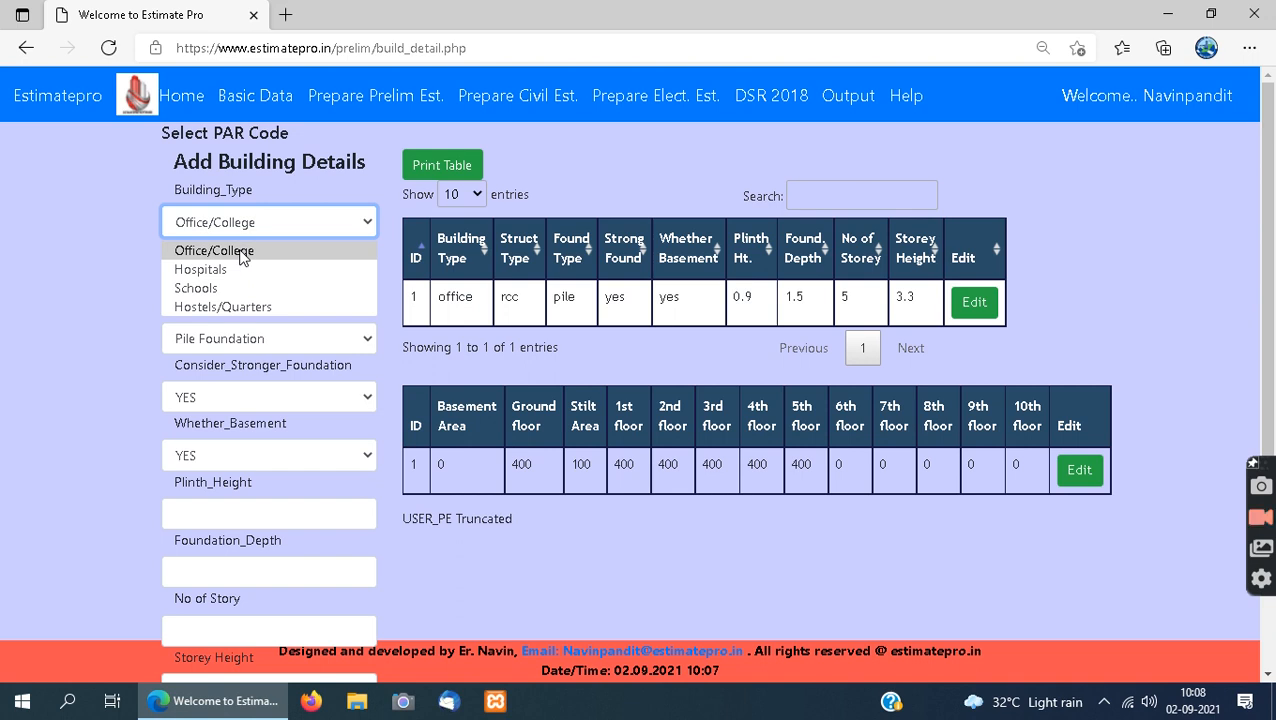
left_click(77, 300)
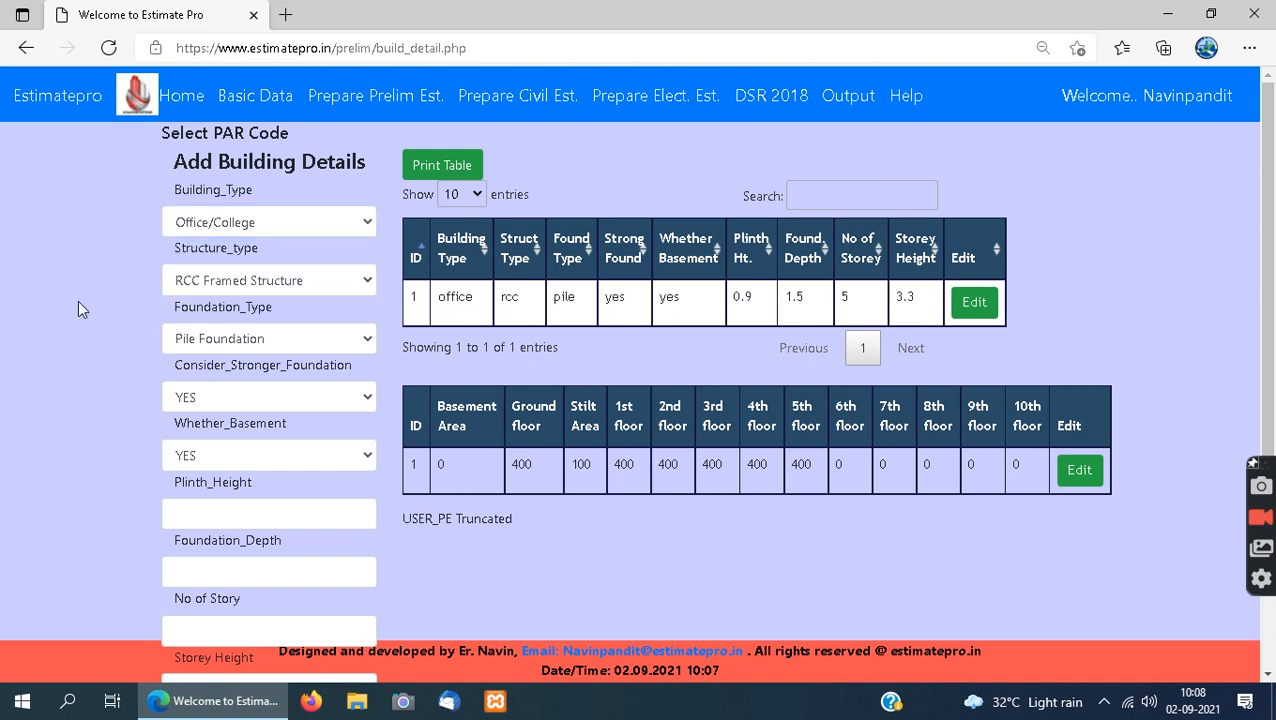
left_click(318, 279)
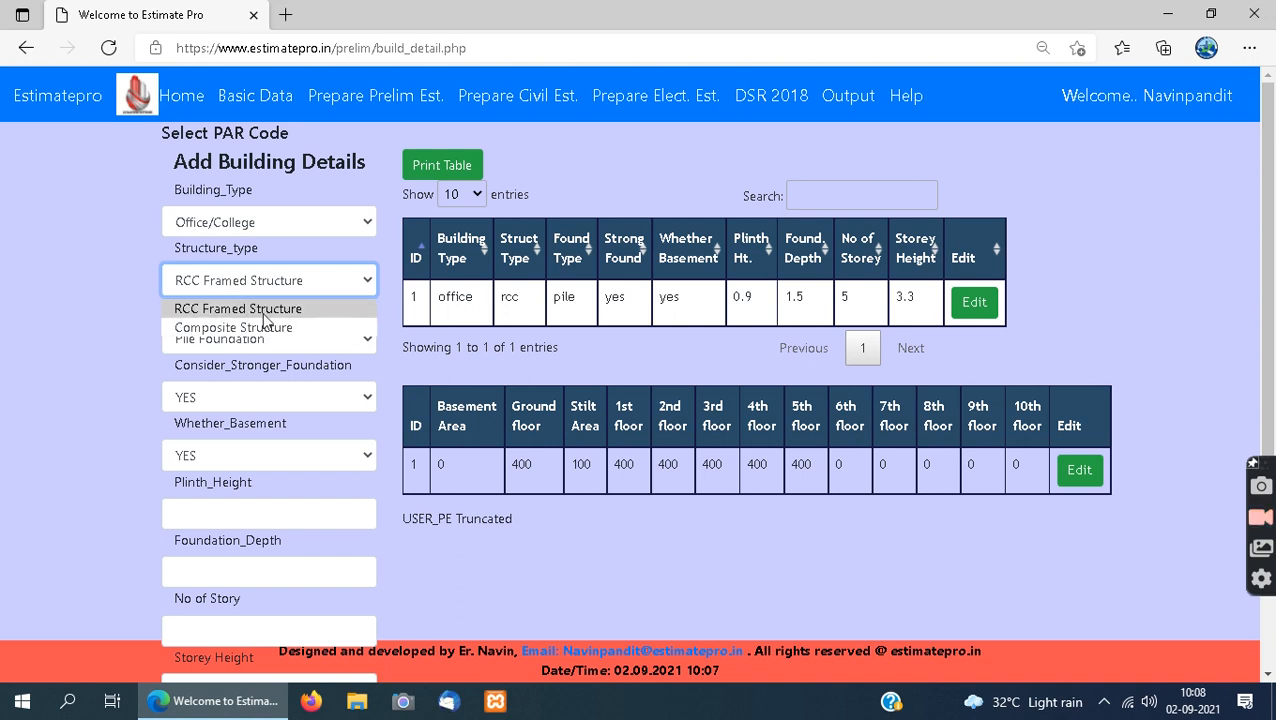
left_click(132, 337)
left_click(263, 344)
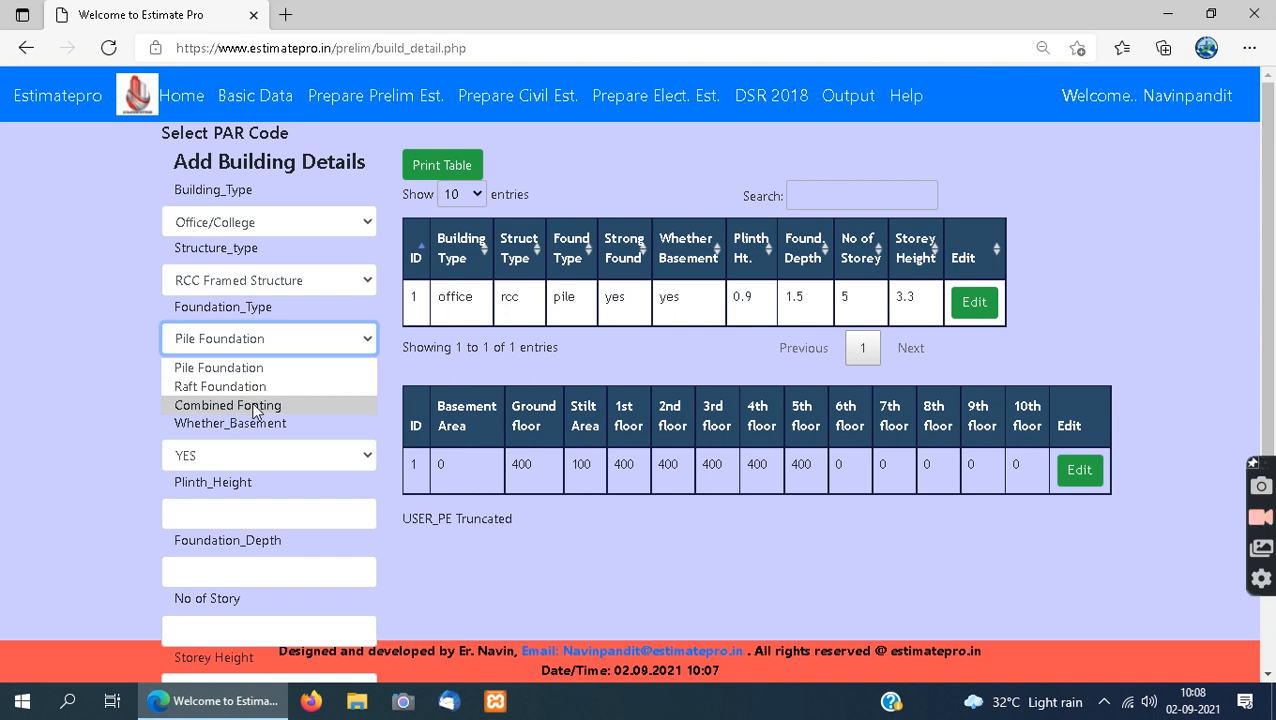
left_click(80, 408)
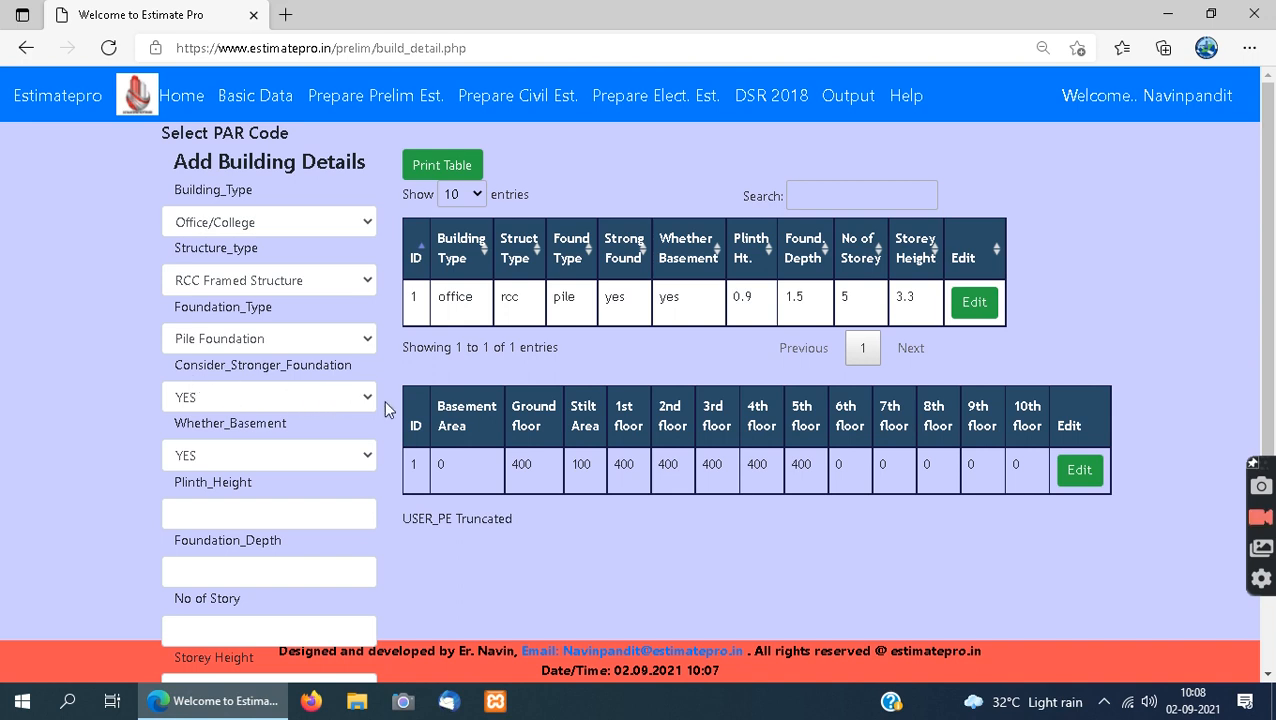
left_click(360, 404)
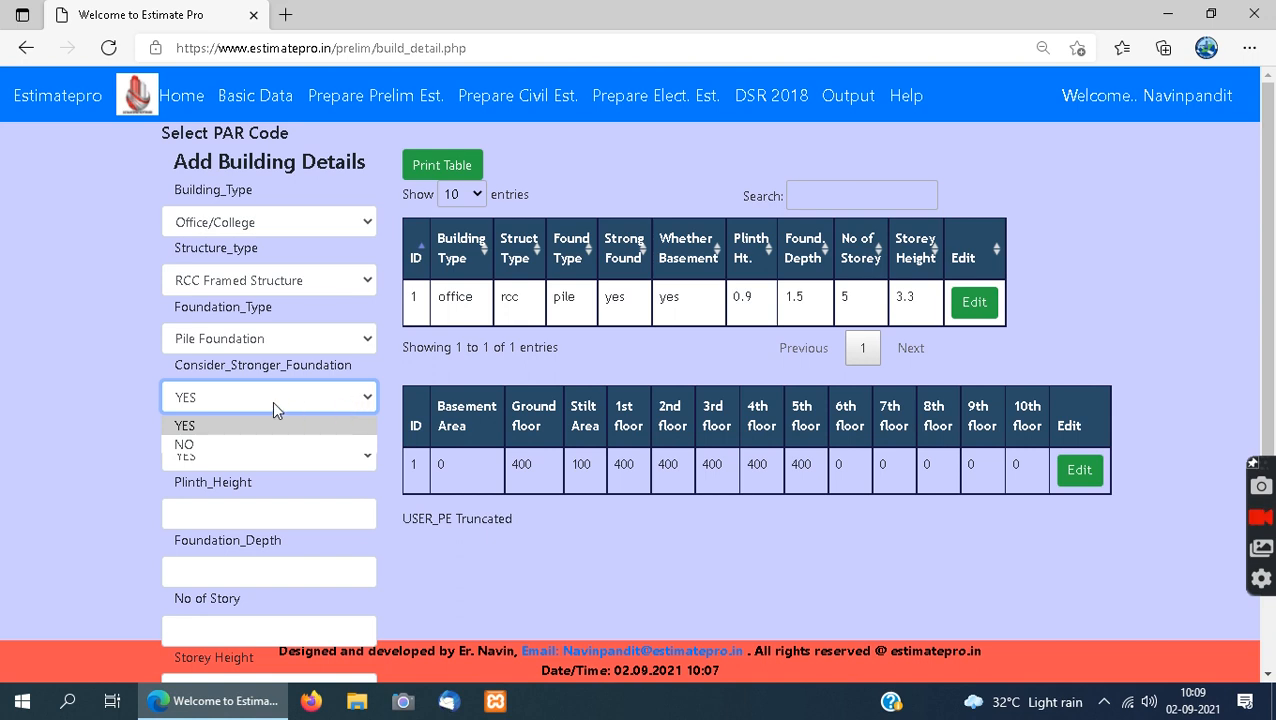
left_click(124, 464)
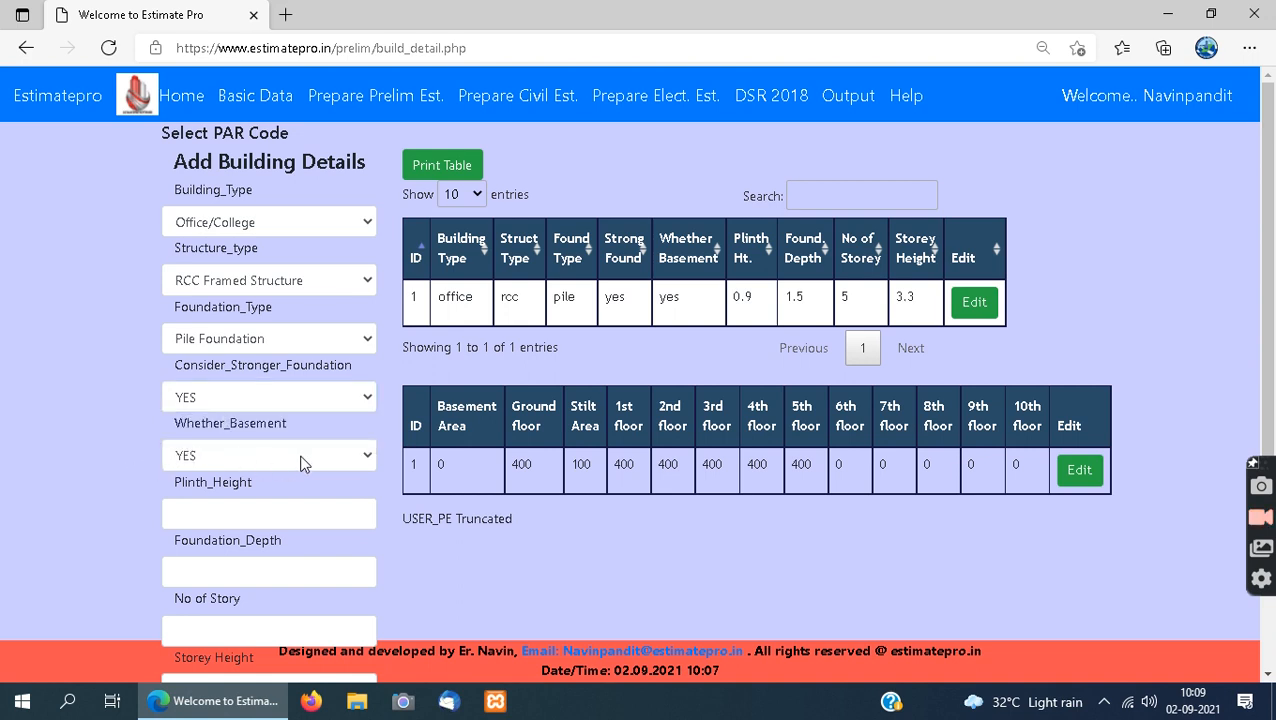
left_click(303, 464)
left_click(126, 505)
scroll(305, 522, "down", 2)
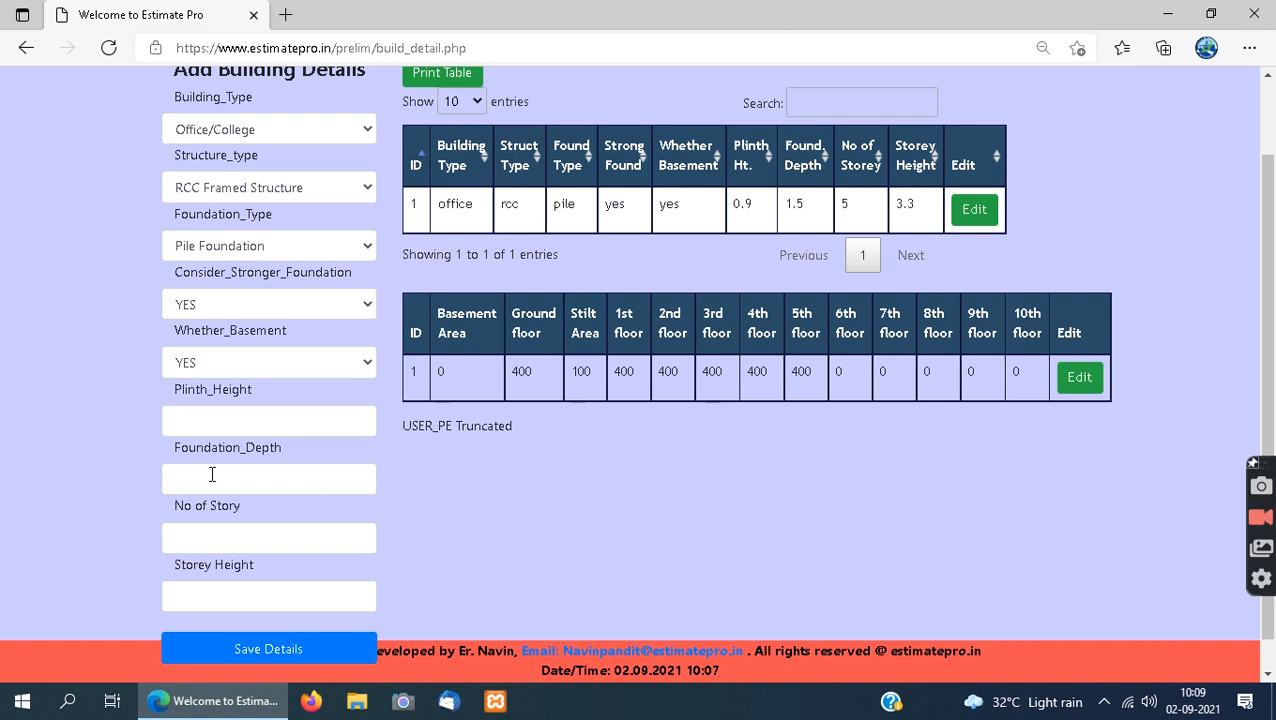
left_click(207, 539)
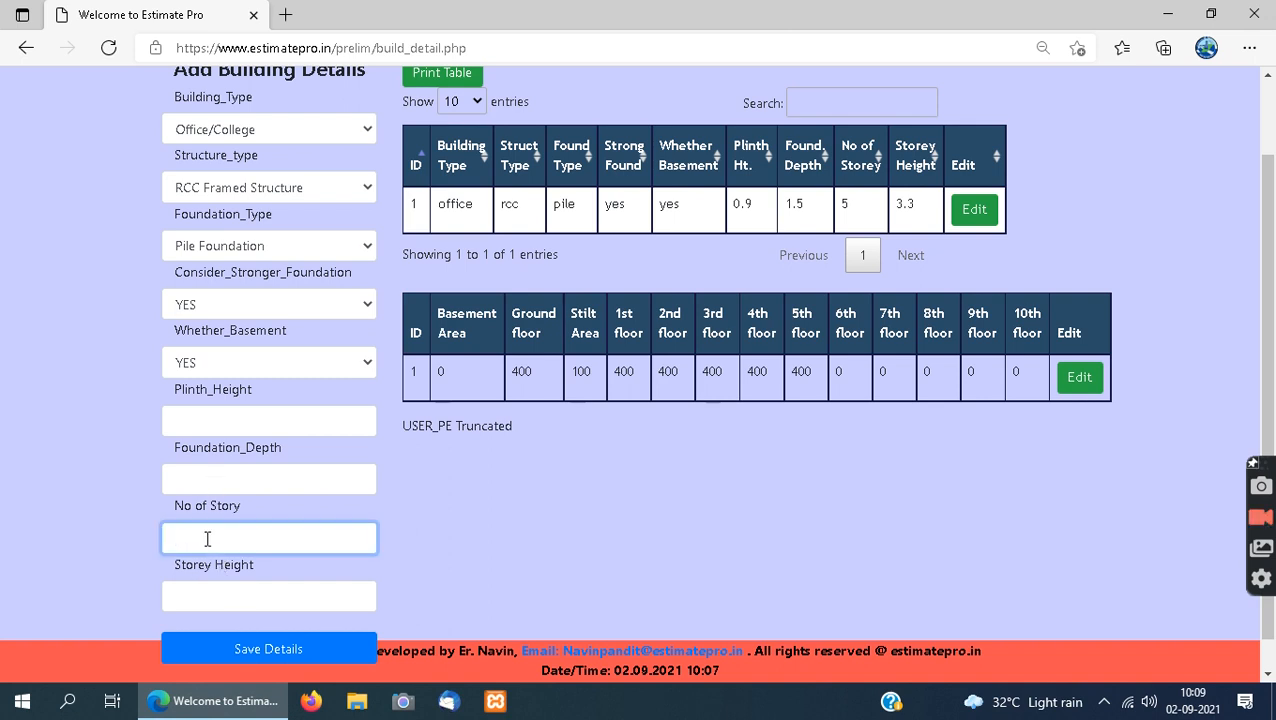
left_click(237, 602)
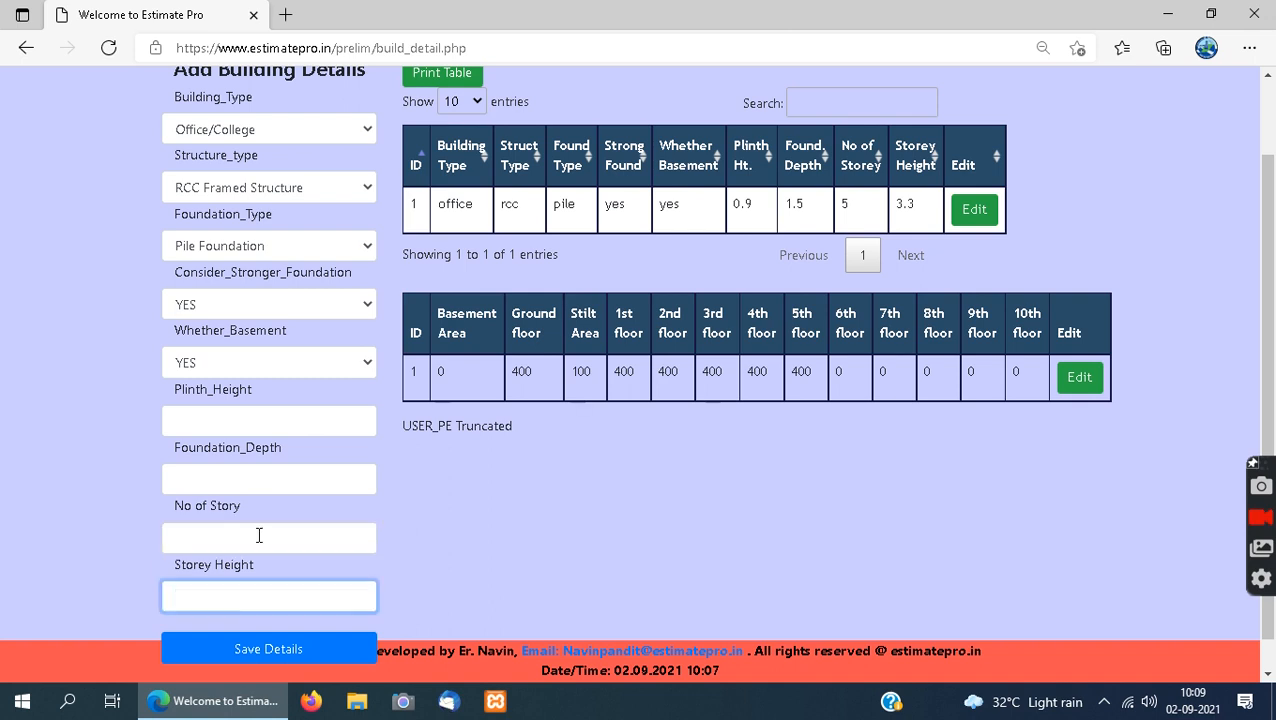
scroll(269, 490, "down", 1)
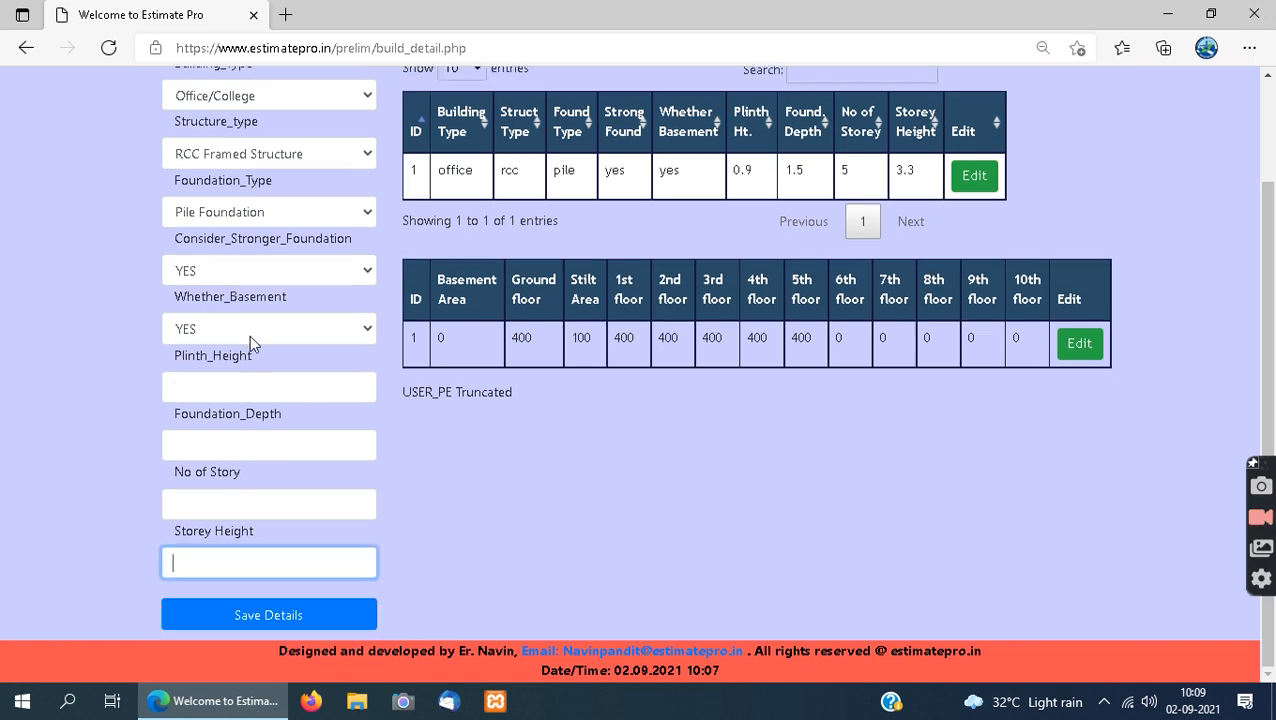
scroll(447, 538, "up", 2)
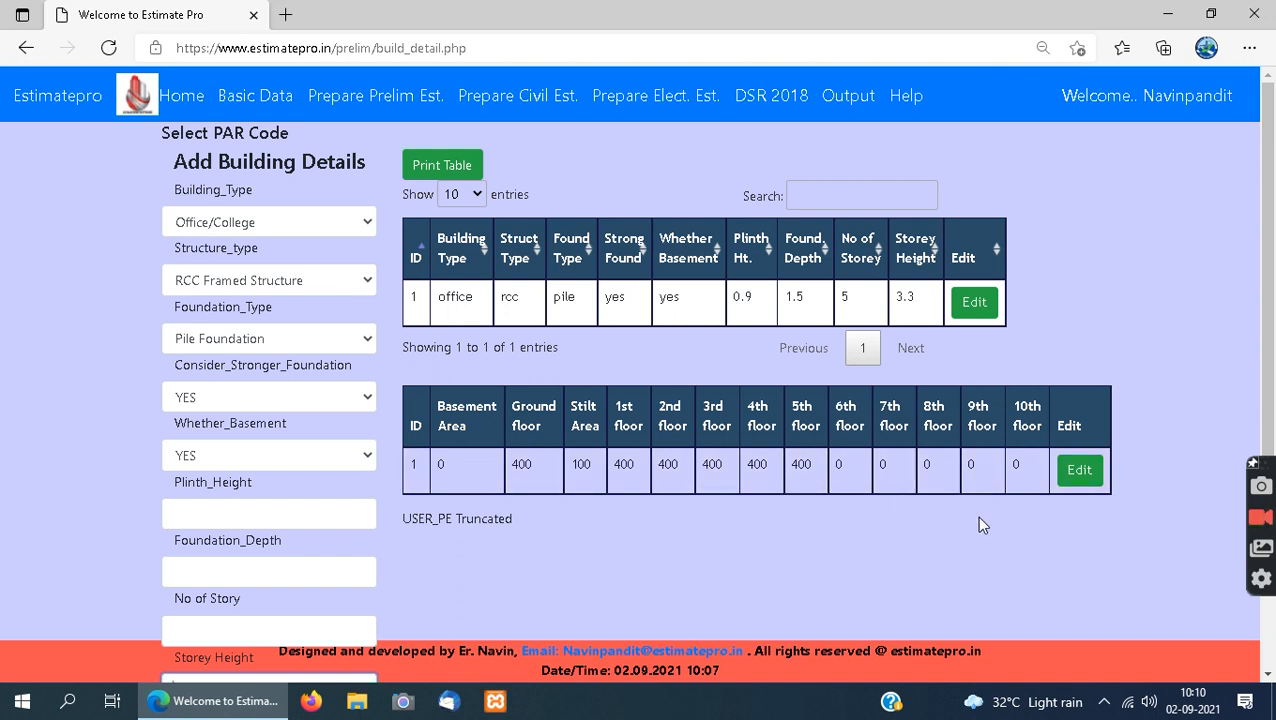
- Open the floor-area record for editing, review the areas from basement to 10th floor, and save it
left_click(1079, 471)
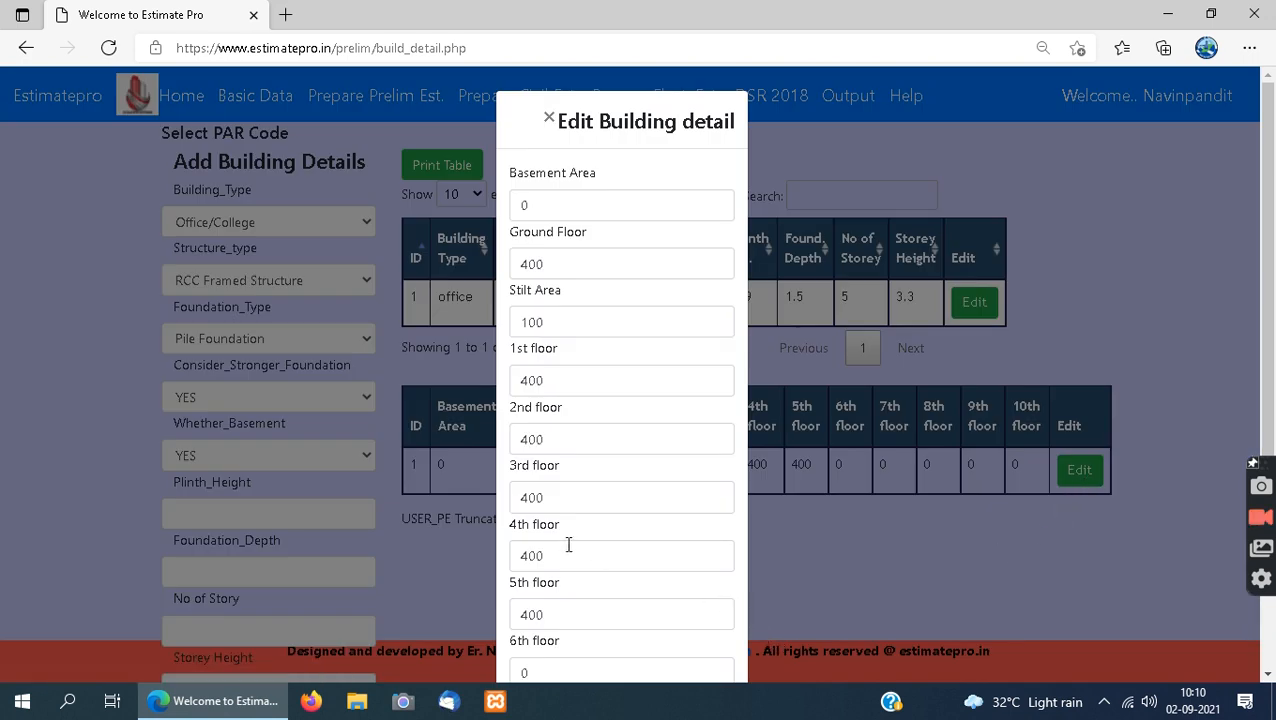
scroll(550, 400, "down", 3)
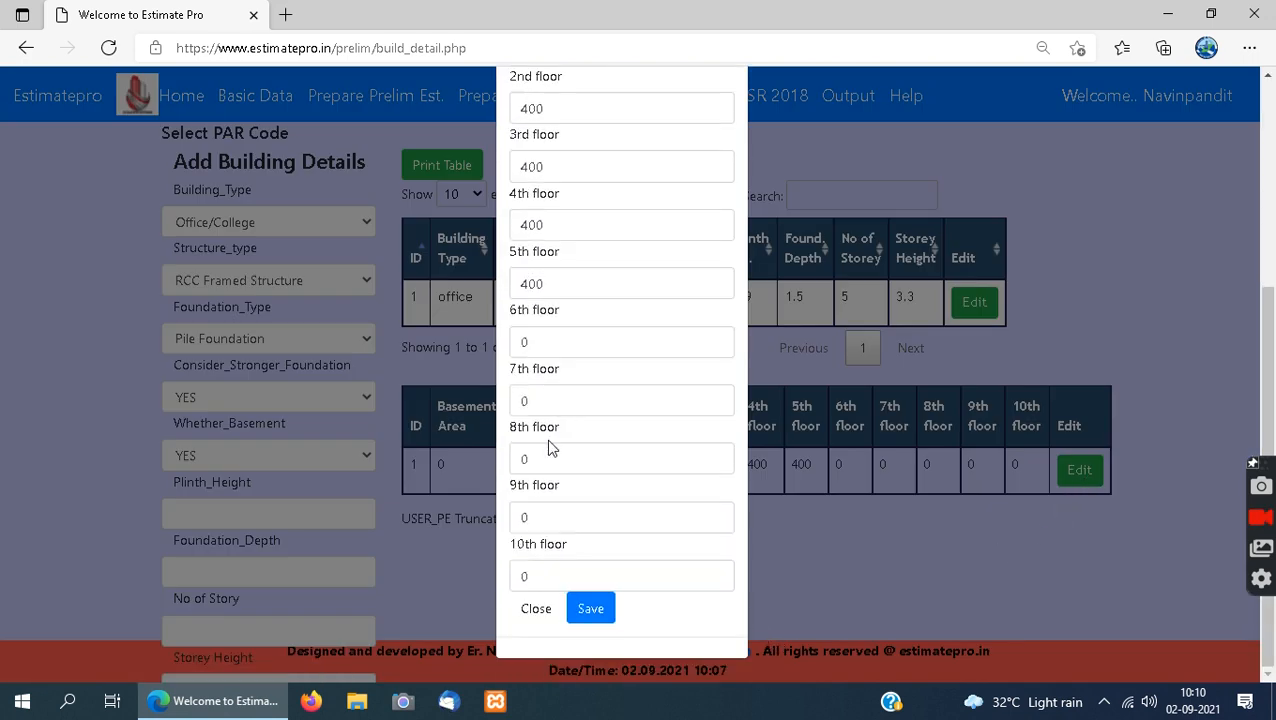
scroll(552, 440, "up", 3)
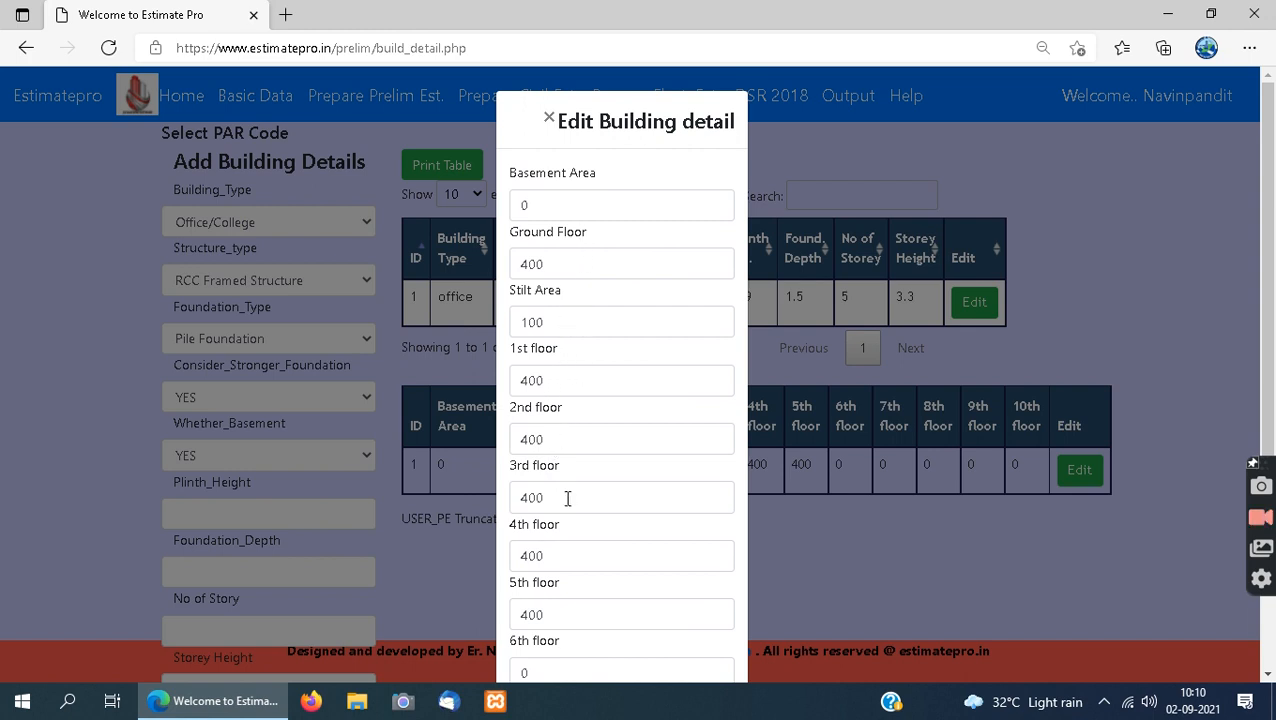
scroll(566, 498, "down", 3)
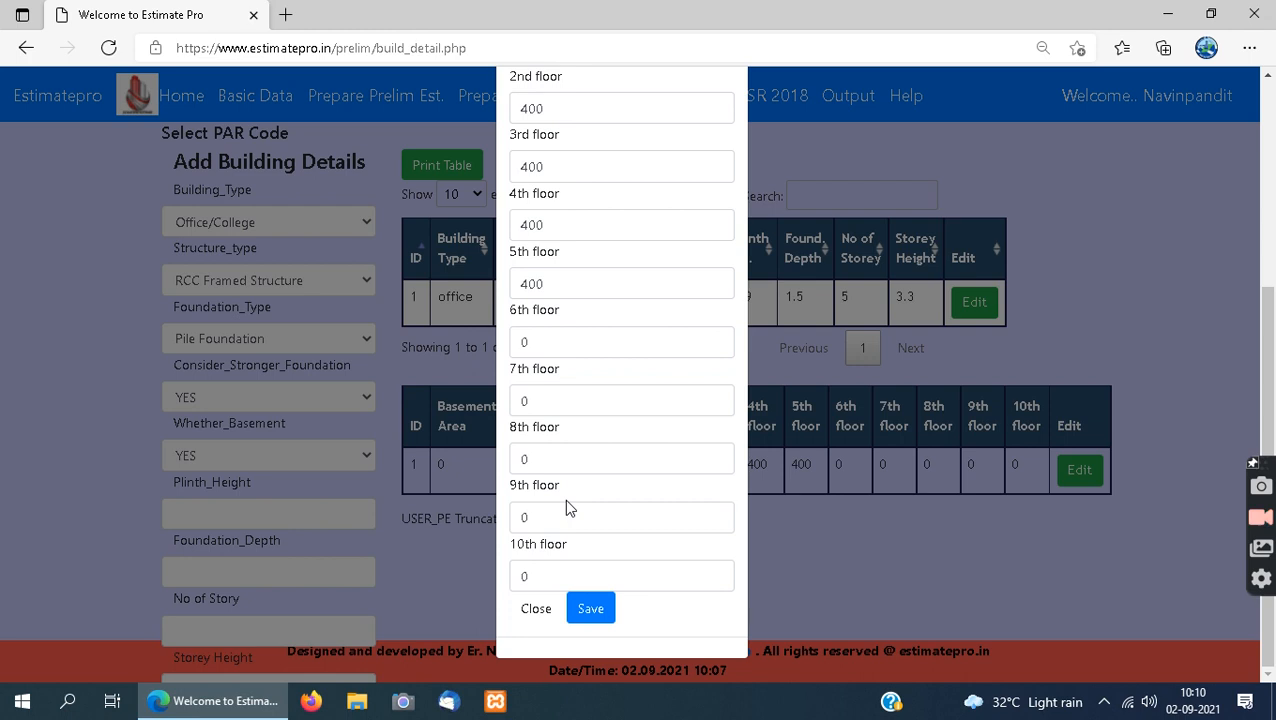
scroll(565, 500, "up", 2)
scroll(578, 558, "down", 3)
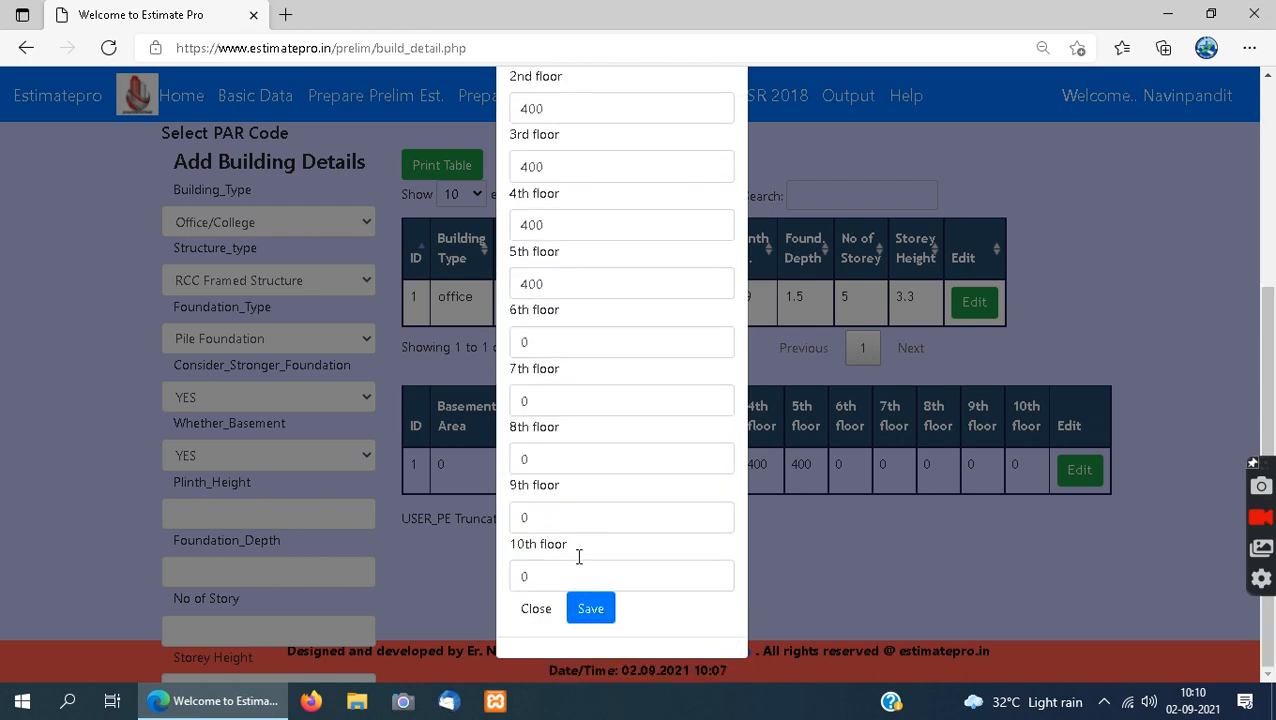
left_click(600, 618)
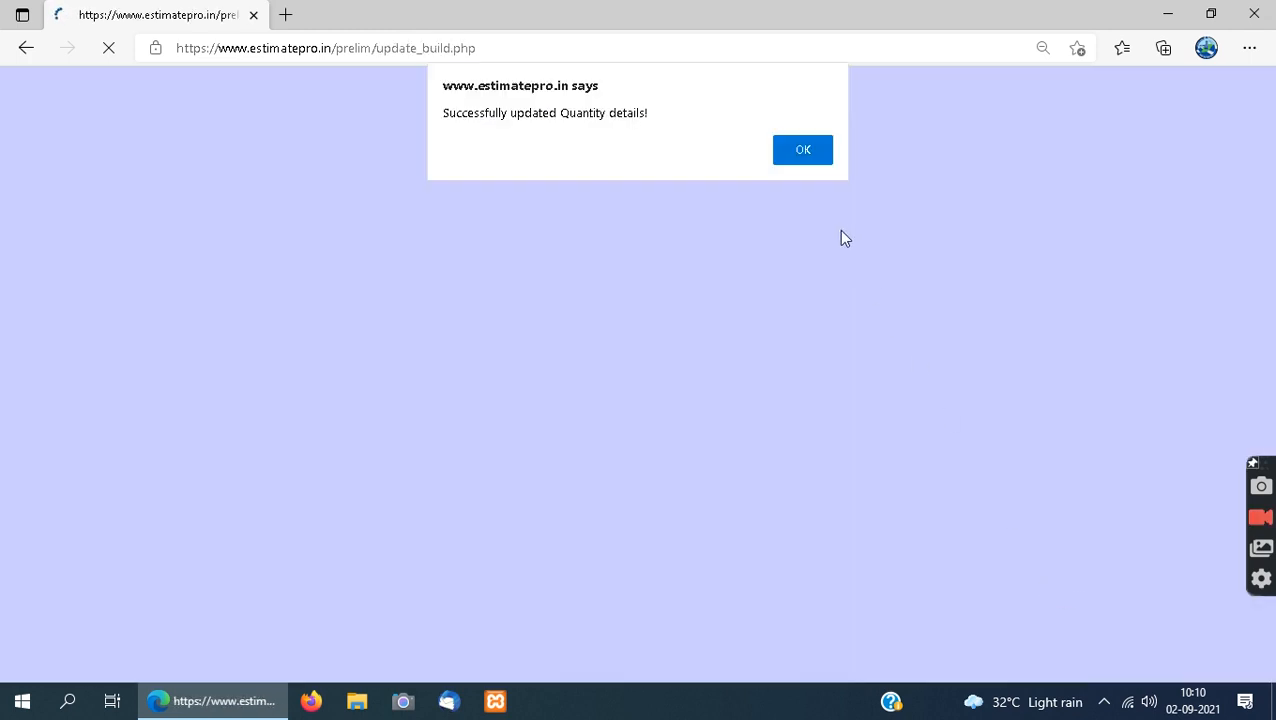
left_click(815, 158)
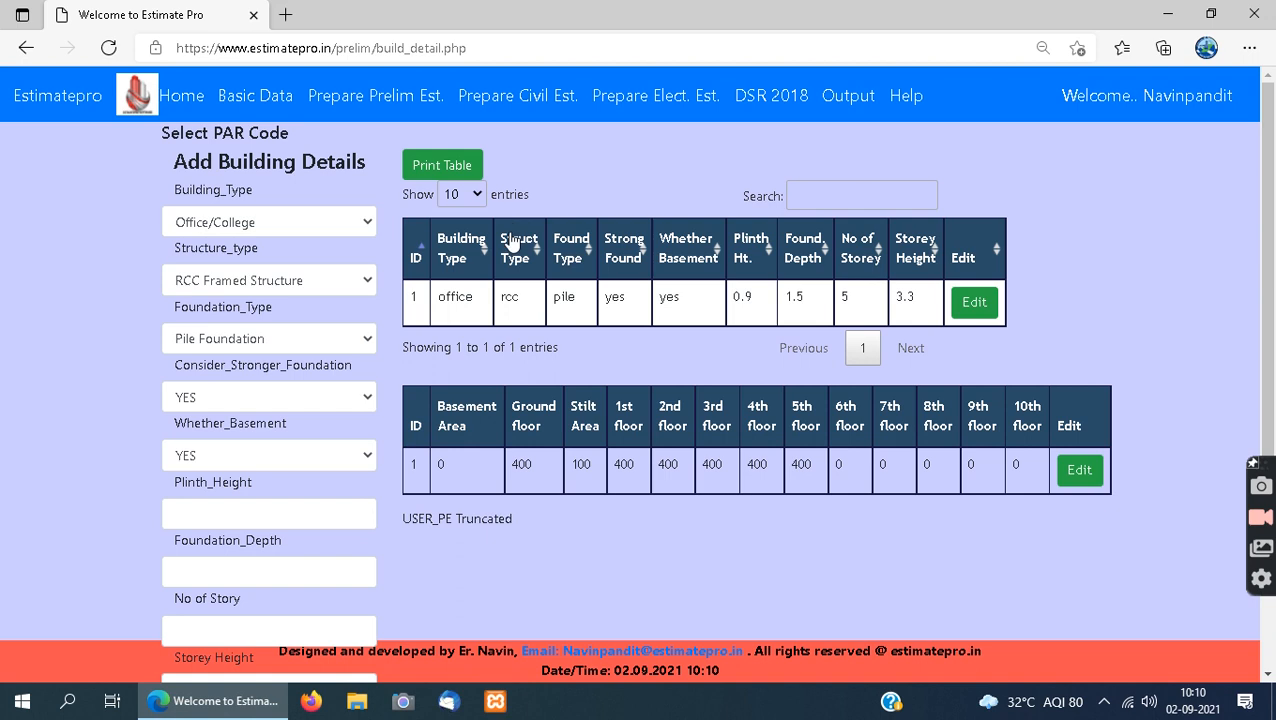
- Open the specification selection page for the preliminary estimate and dismiss the translation offer
mouse_move(398, 100)
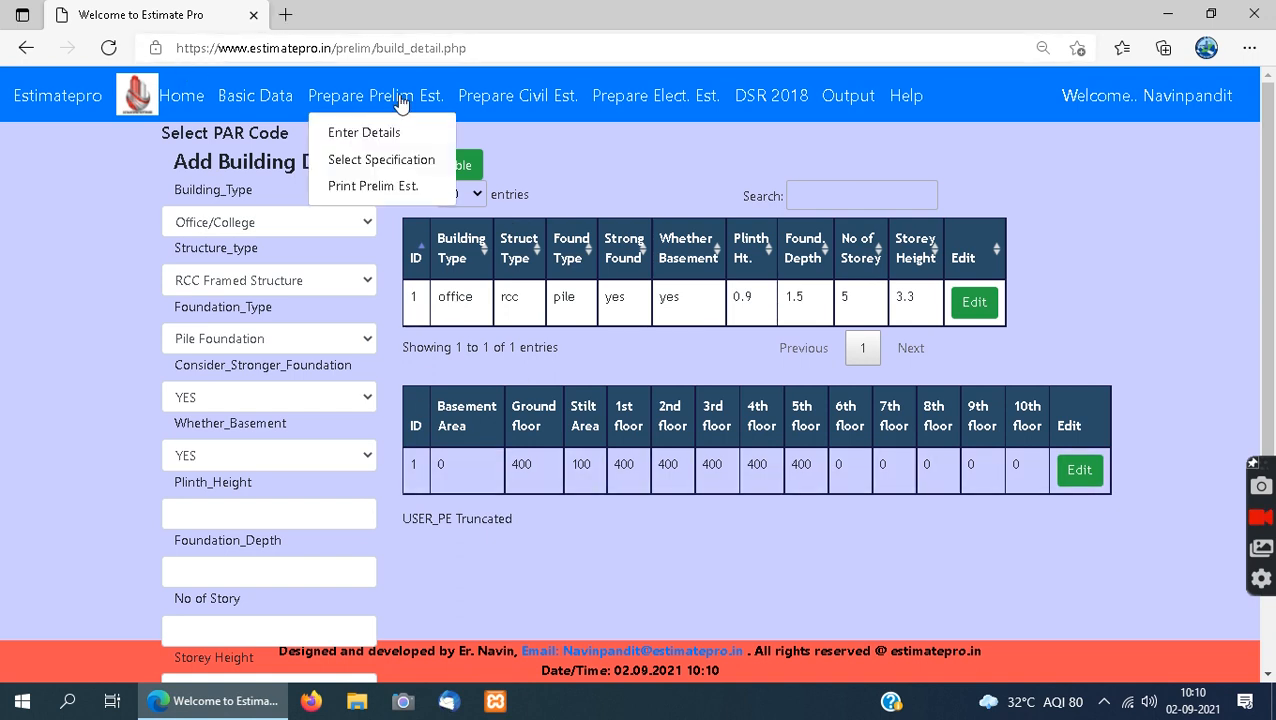
left_click(403, 170)
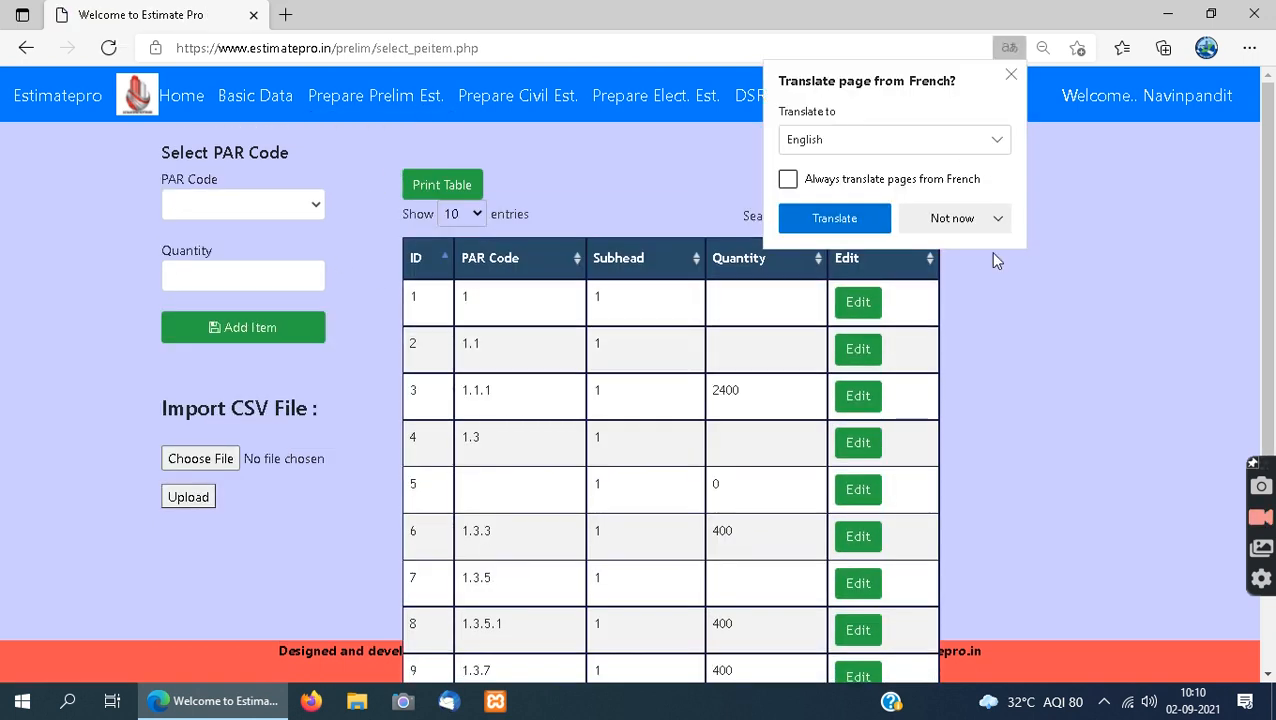
left_click(1012, 77)
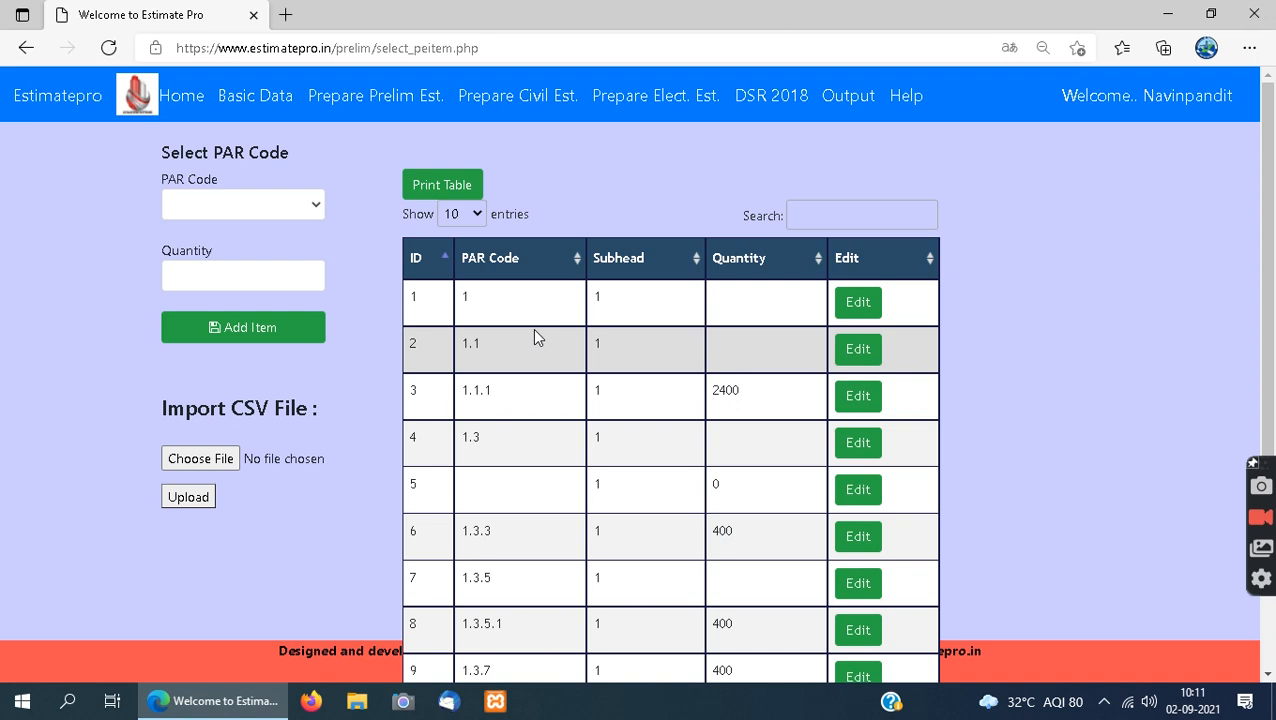
- Look through the first four pages of the PAR code list, examining codes, subheads and quantities
scroll(535, 337, "down", 2)
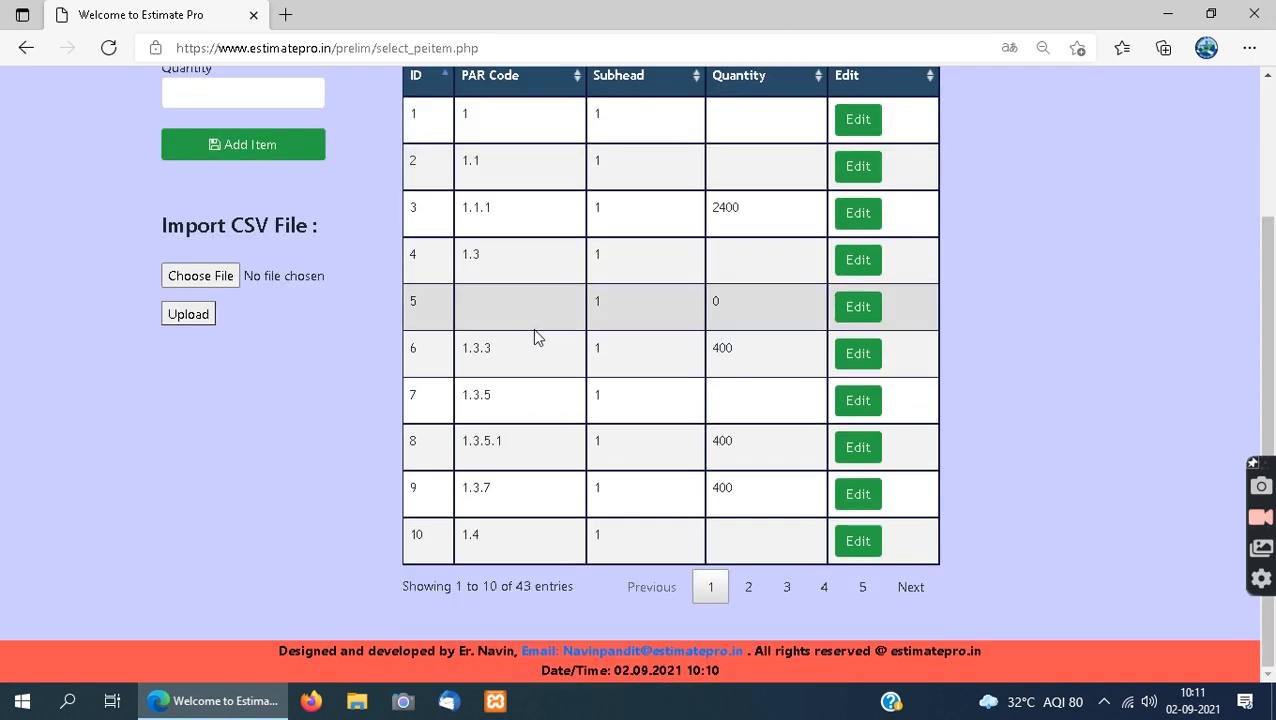
left_click(756, 596)
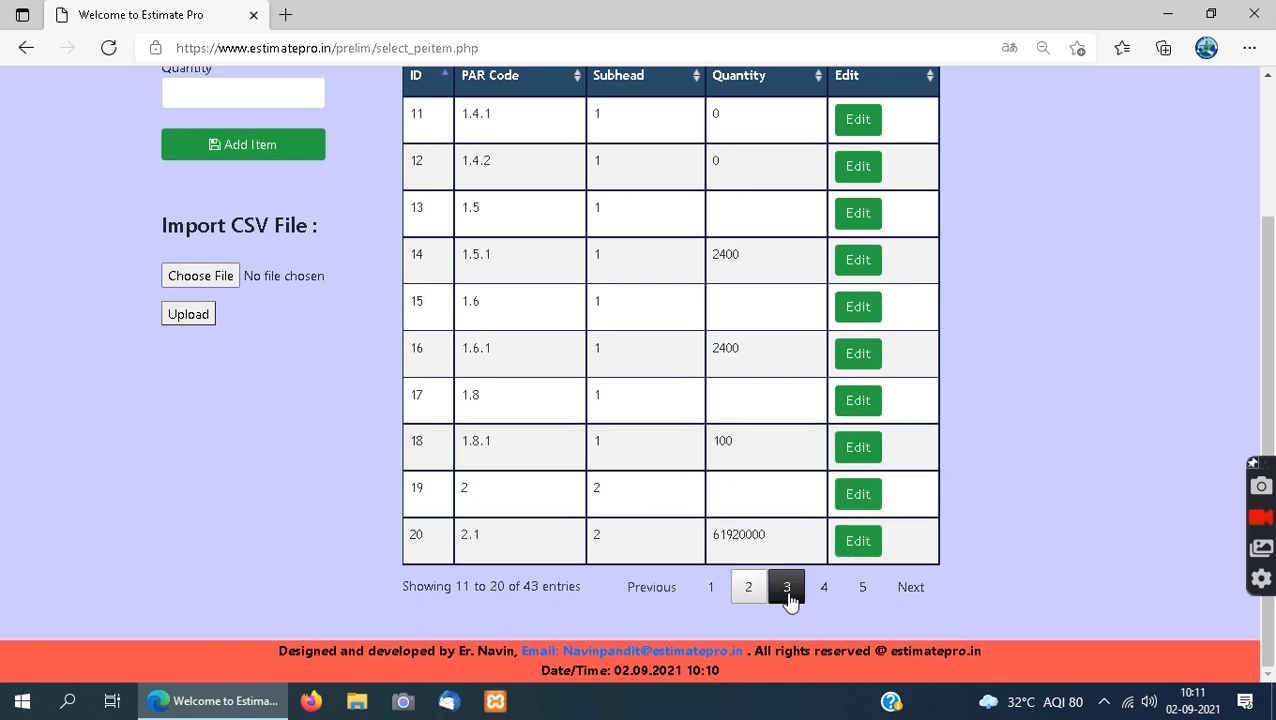
scroll(650, 314, "up", 2)
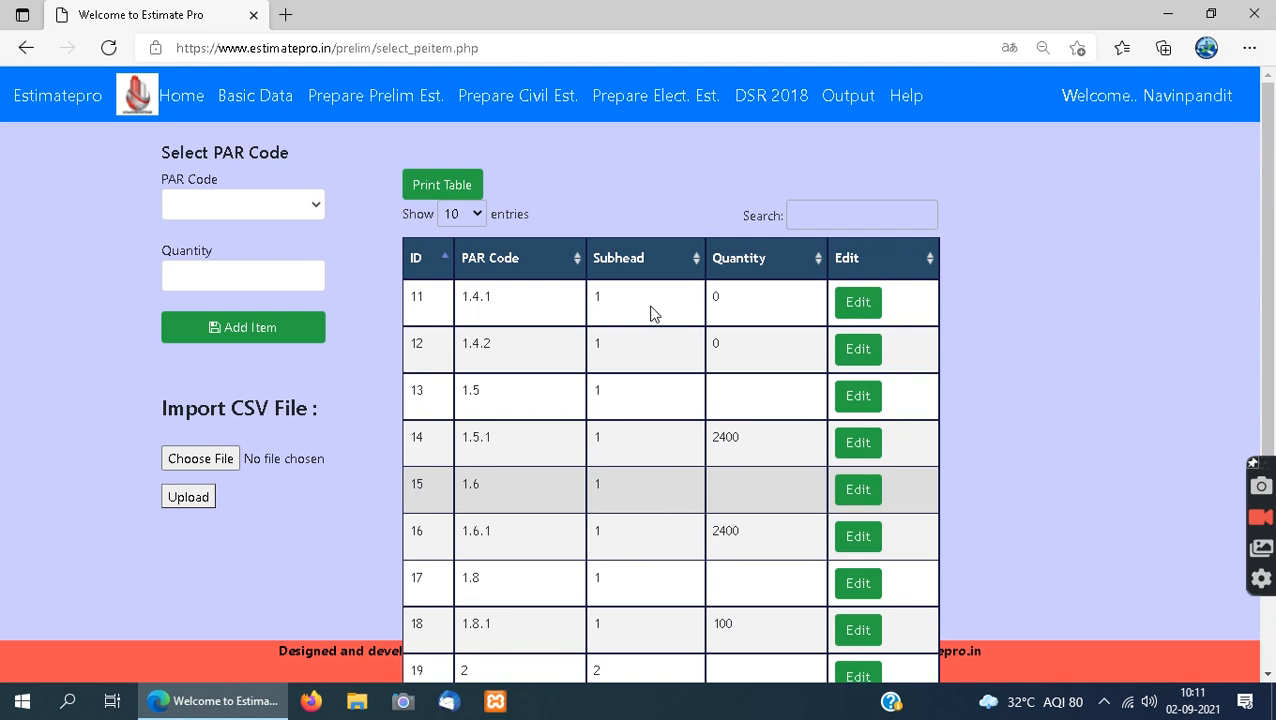
scroll(680, 440, "down", 2)
left_click(713, 588)
scroll(603, 239, "up", 1)
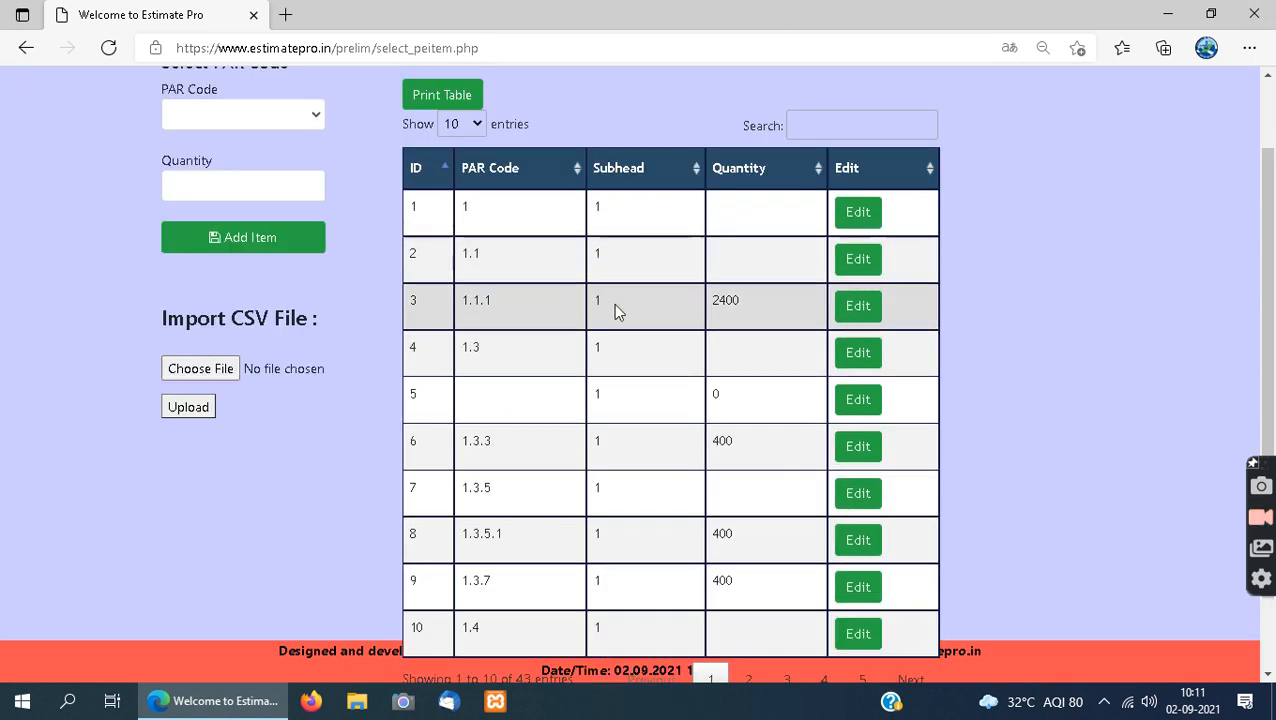
scroll(715, 310, "down", 1)
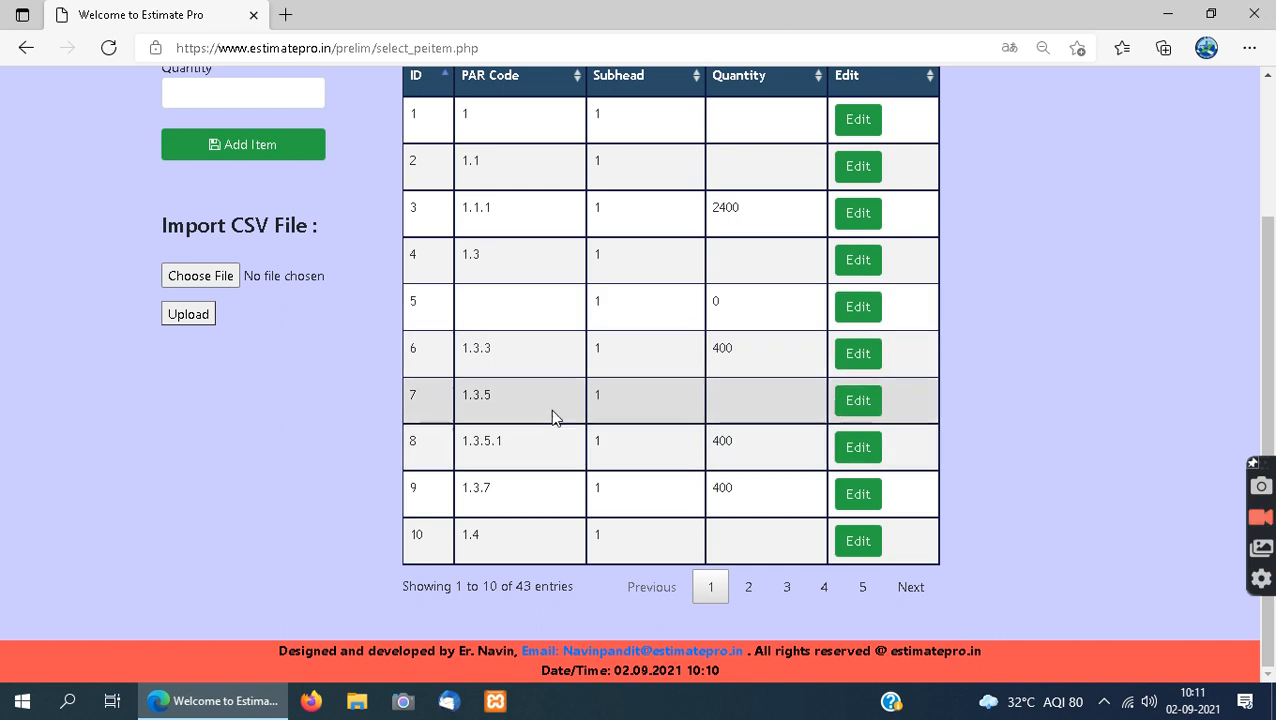
left_click(747, 591)
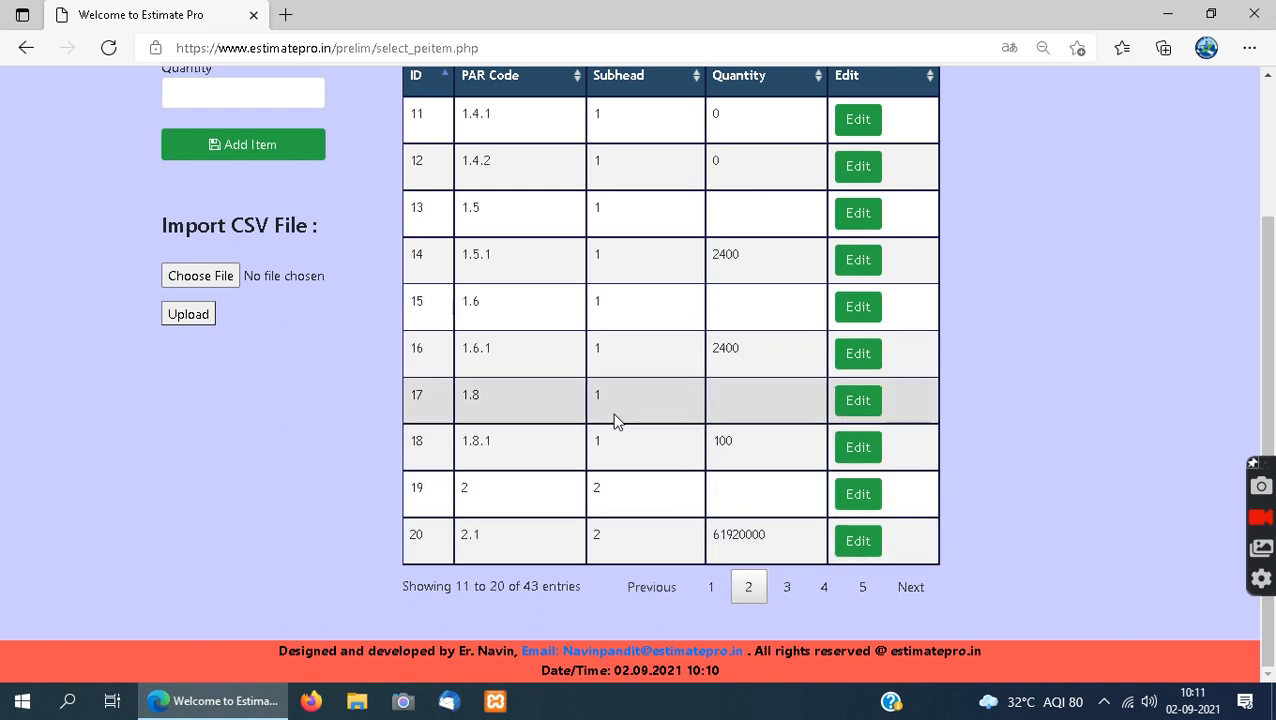
left_click(787, 590)
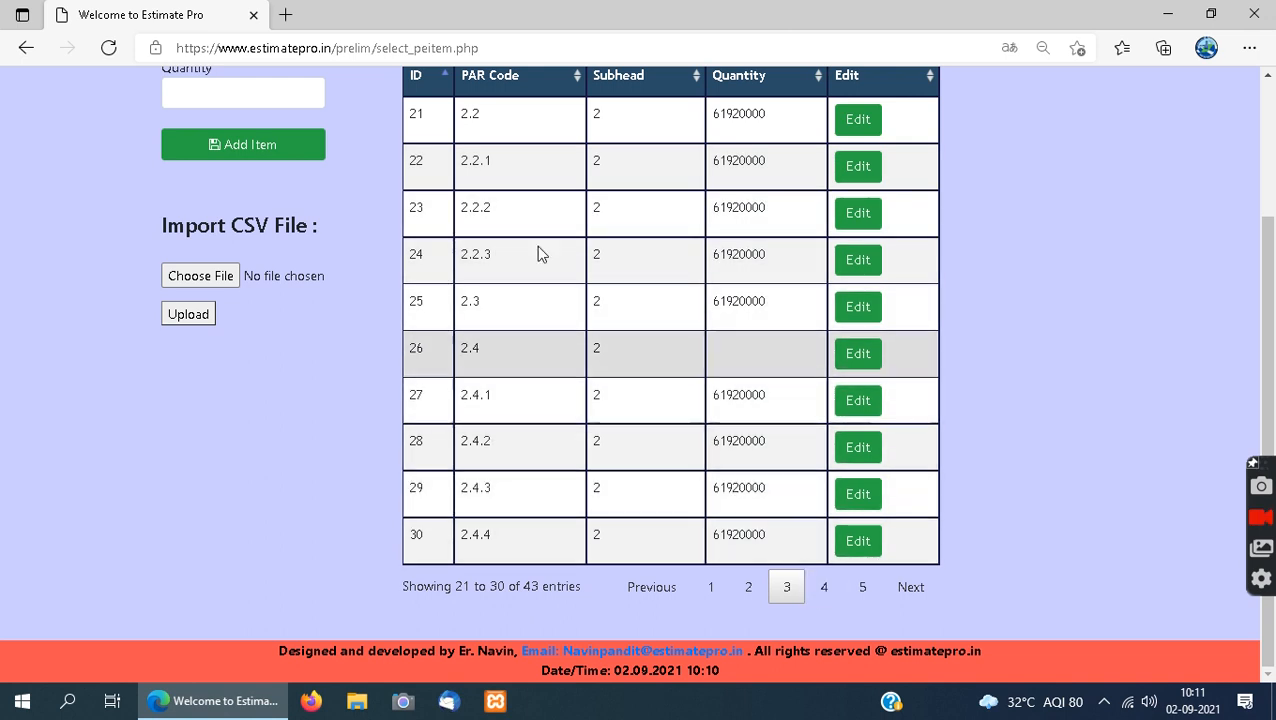
left_click(824, 588)
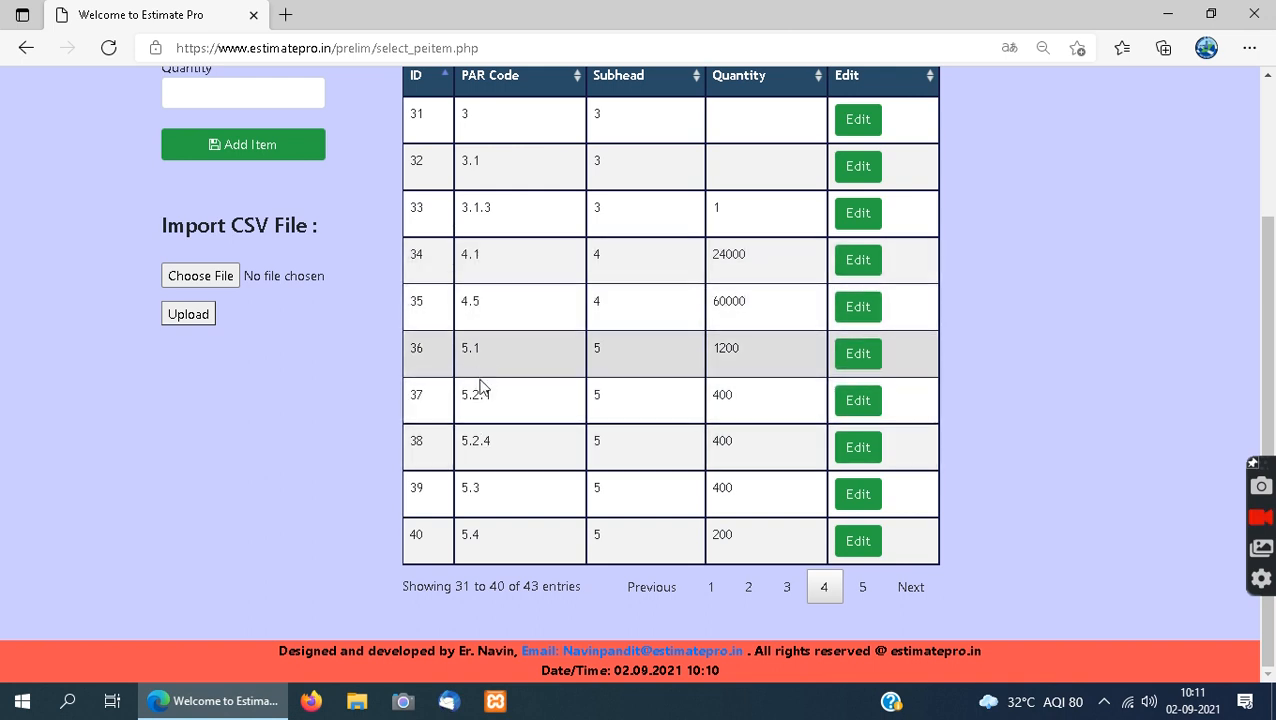
- Check the last page of PAR codes, open item 2.2 for editing and save it without changing its values
left_click(862, 590)
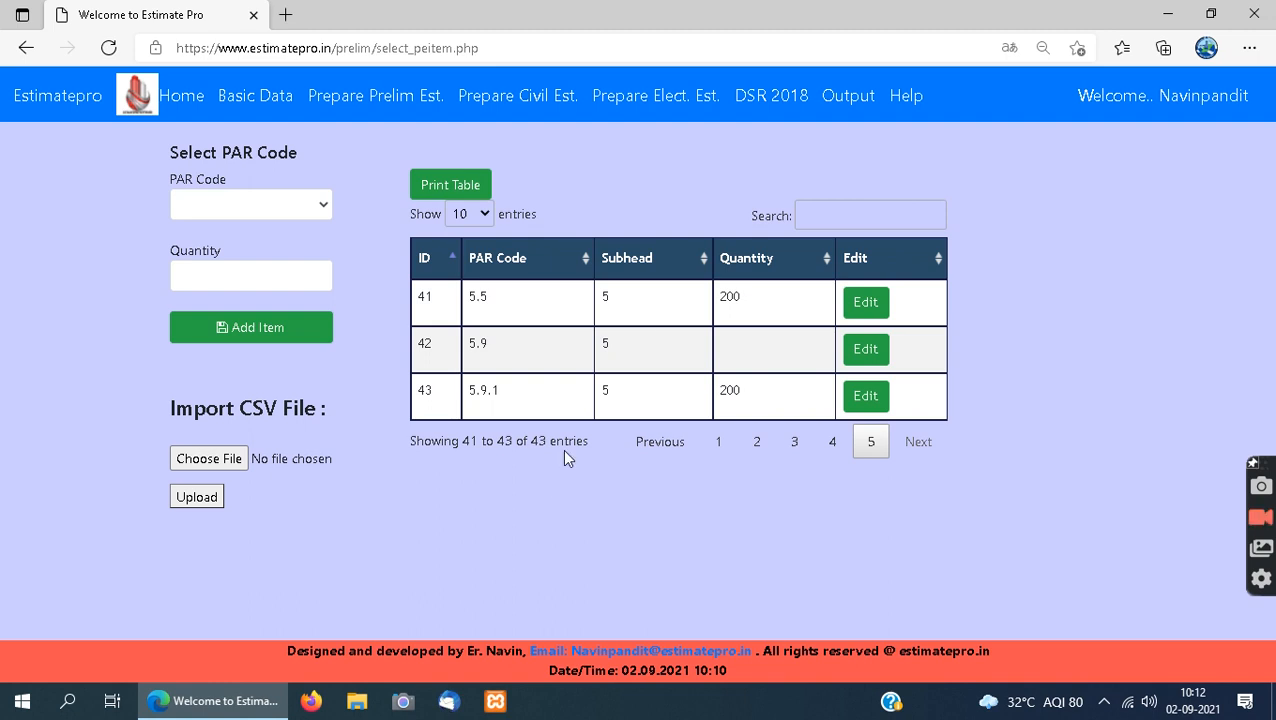
left_click(797, 446)
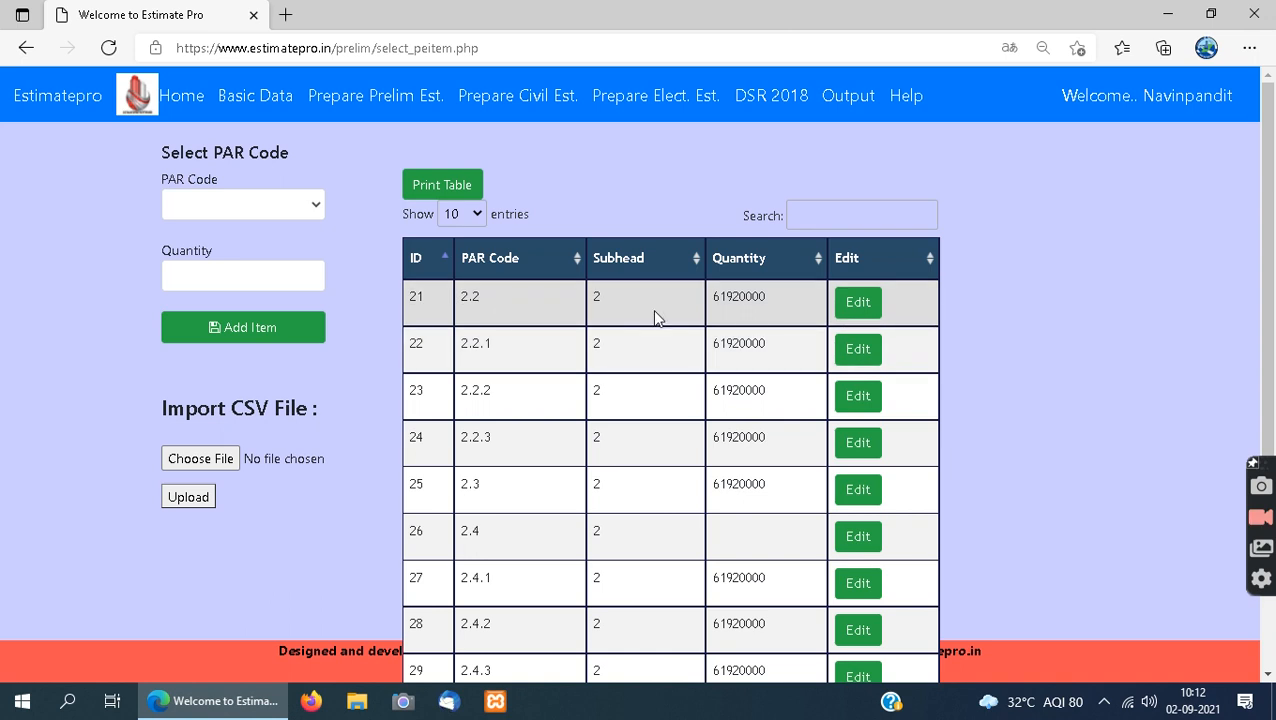
left_click(866, 314)
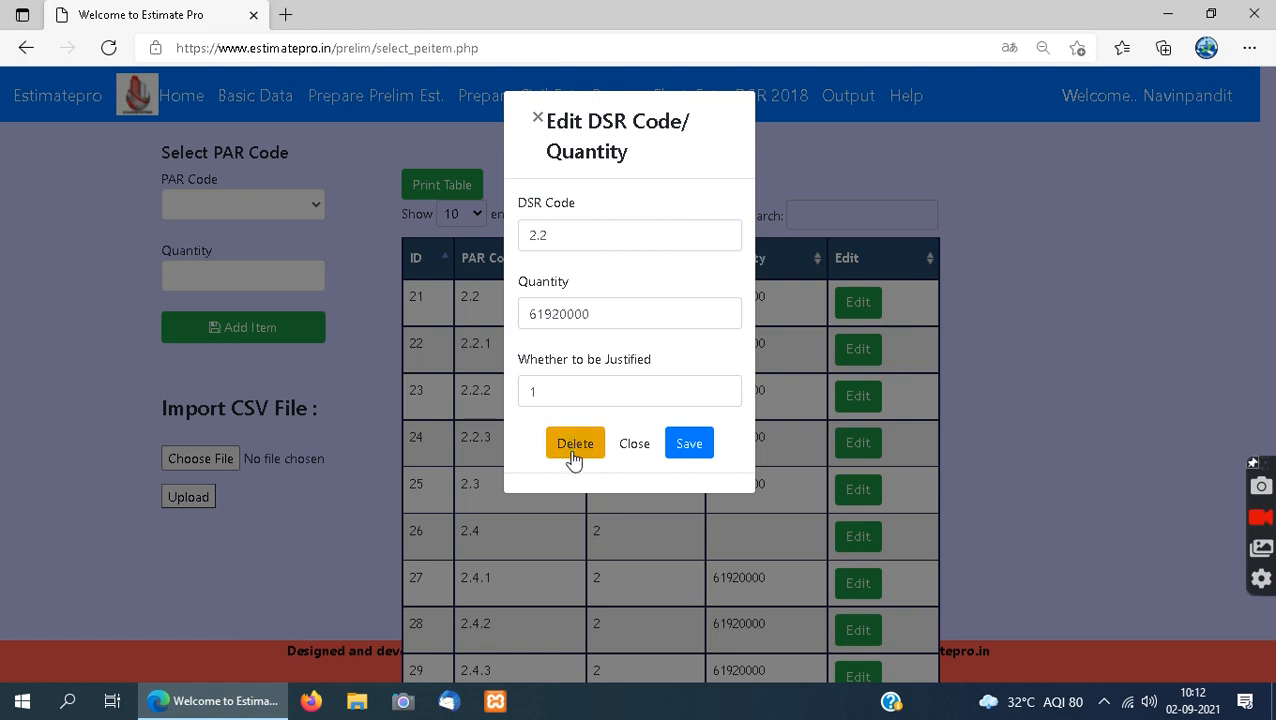
left_click(686, 450)
left_click(805, 154)
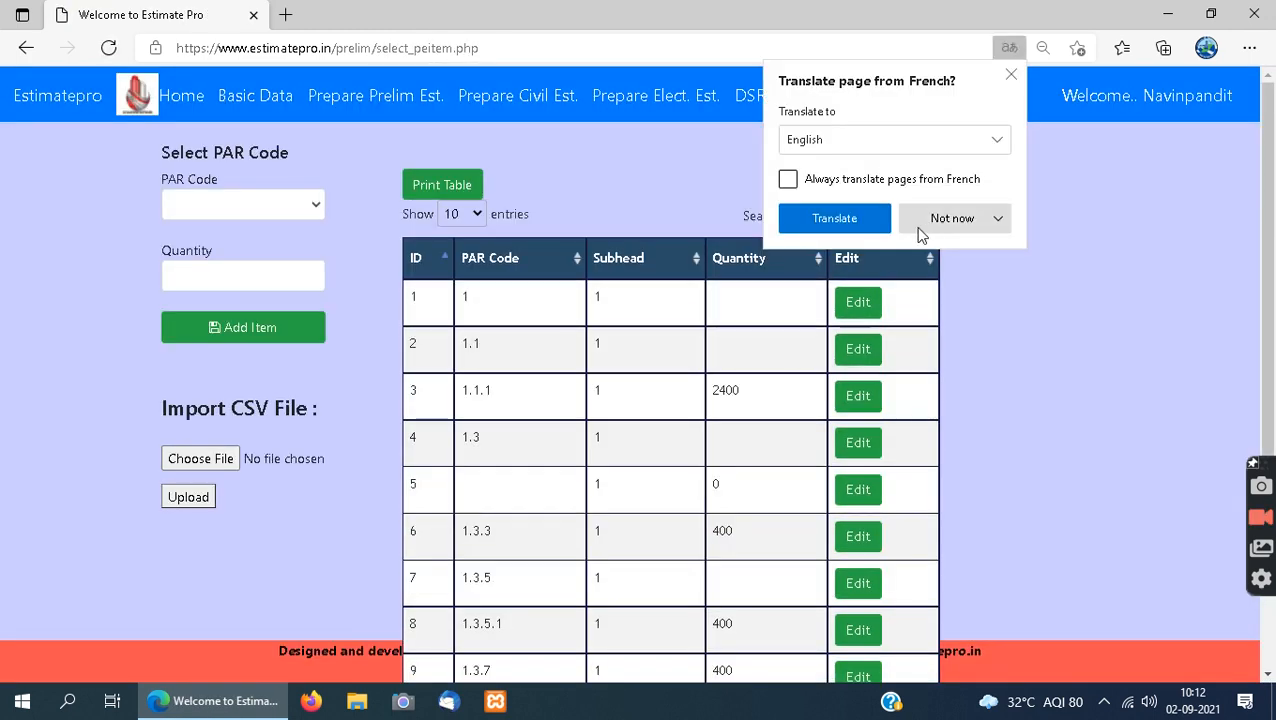
left_click(1011, 76)
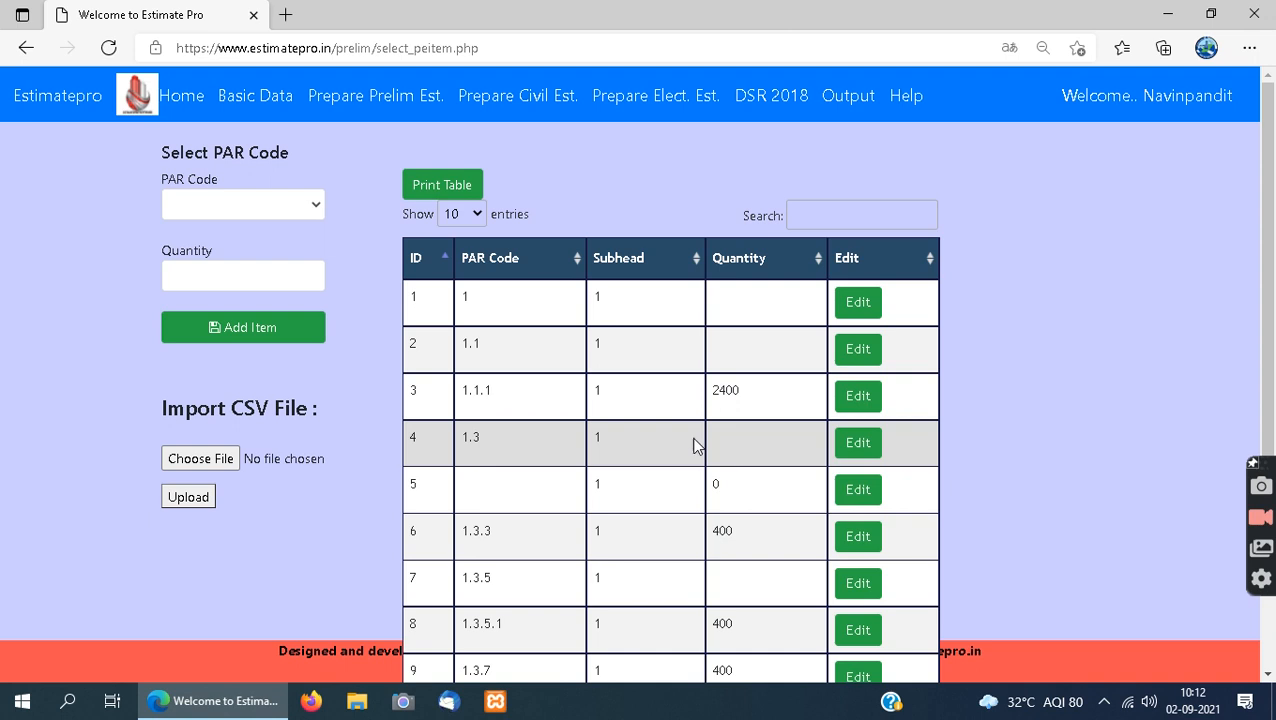
- Look through the PAR codes available for adding, from 1.1.1 to 6.29
left_click(311, 207)
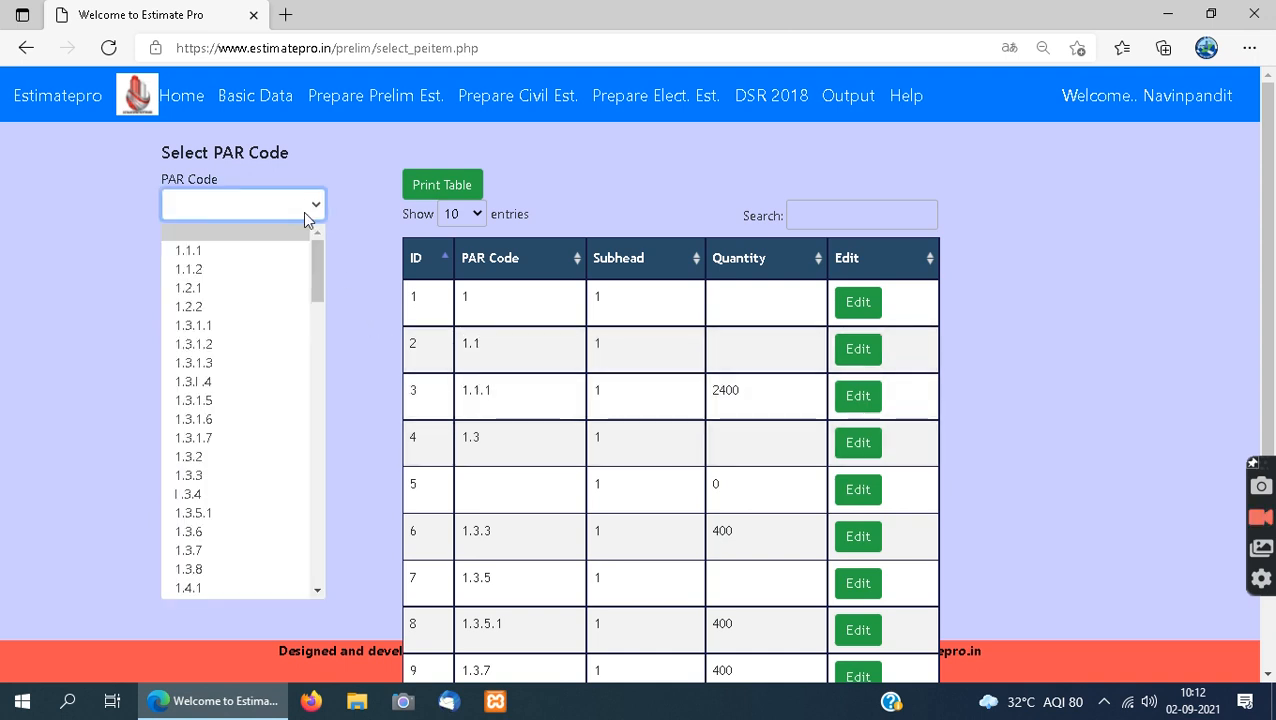
mouse_move(320, 264)
left_mouse_down()
mouse_move(320, 578)
mouse_move(345, 265)
left_mouse_up()
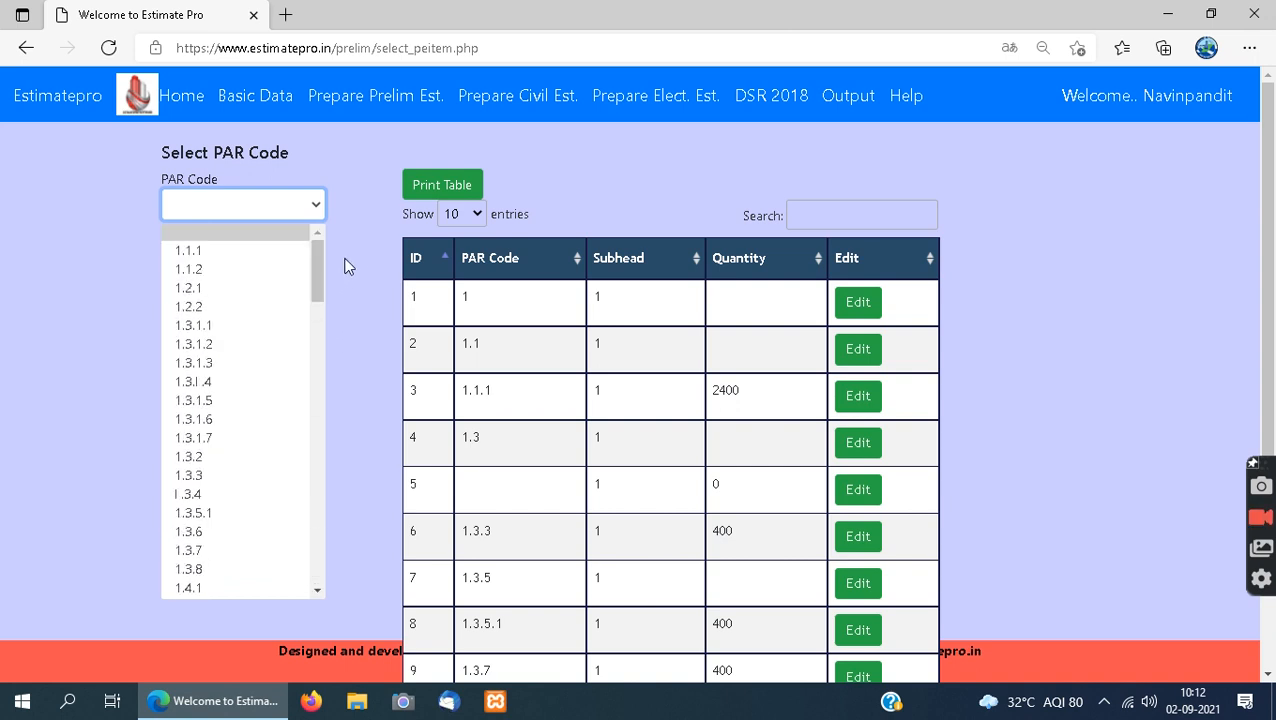
left_click(355, 268)
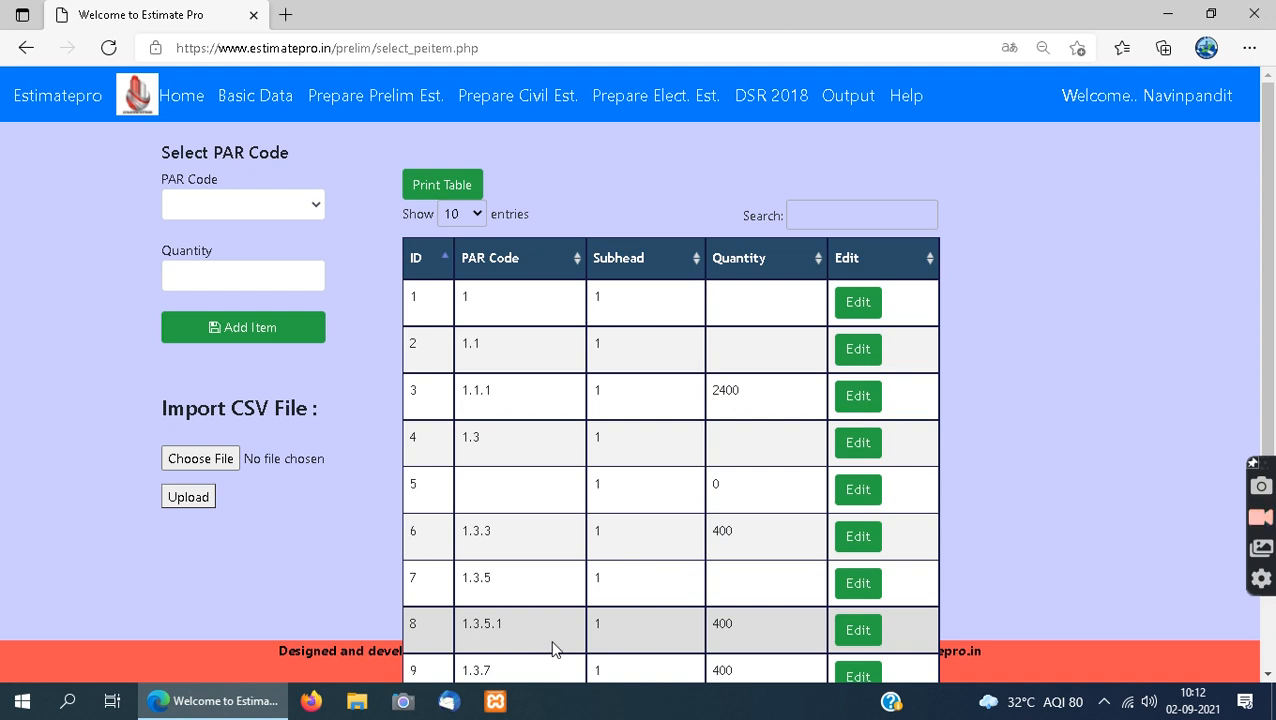
left_click(312, 207)
left_click_drag(317, 266, 308, 566)
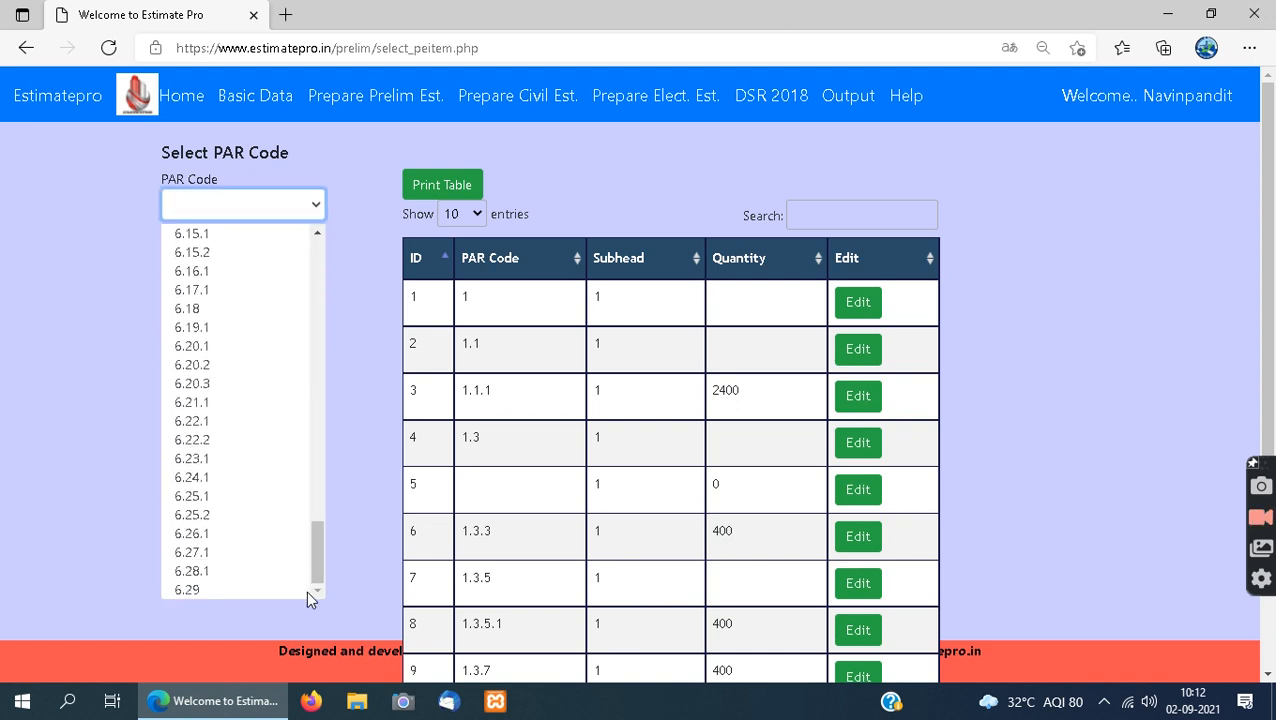
left_click_drag(313, 563, 333, 483)
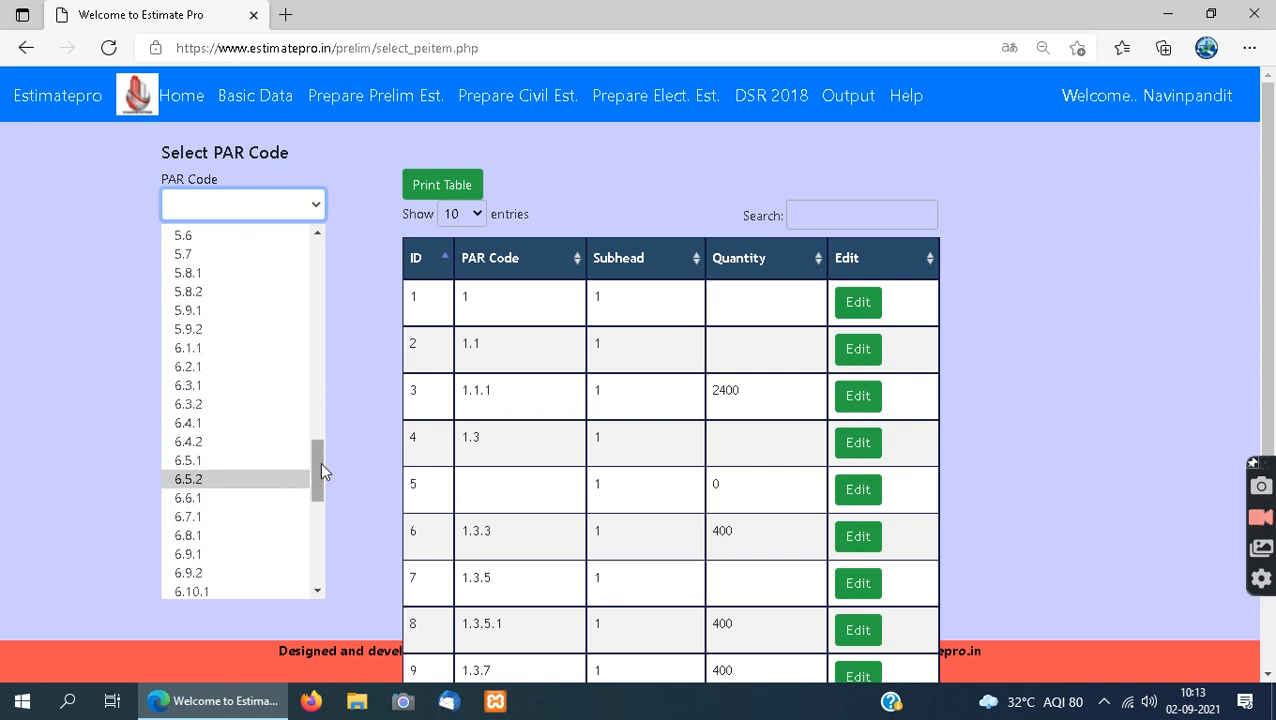
scroll(318, 470, "down", 4)
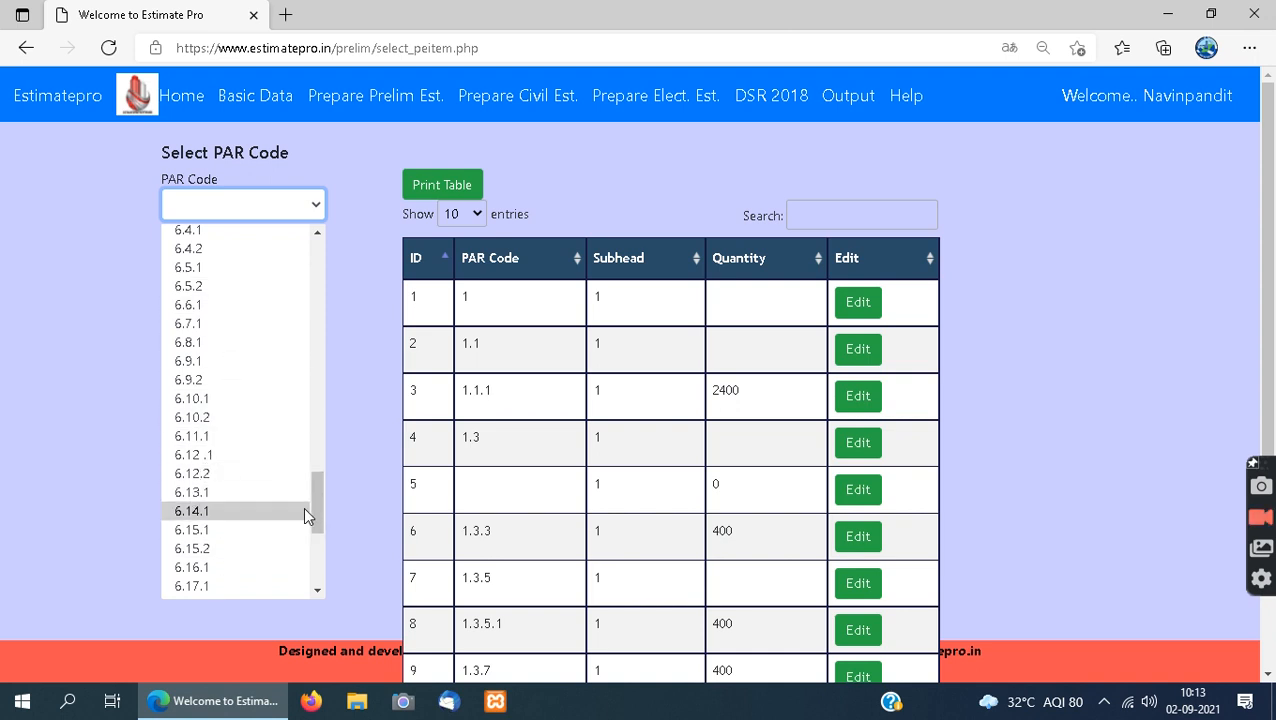
left_click_drag(319, 502, 312, 528)
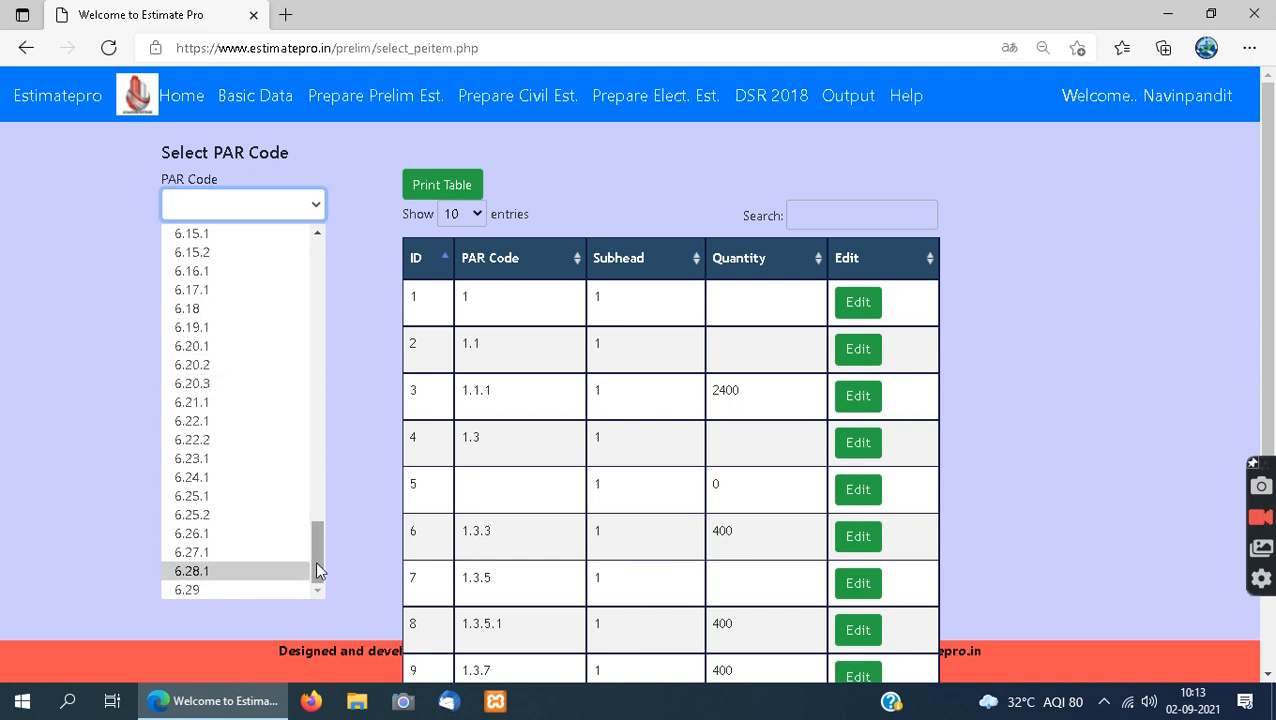
left_click_drag(314, 561, 313, 472)
left_click(372, 322)
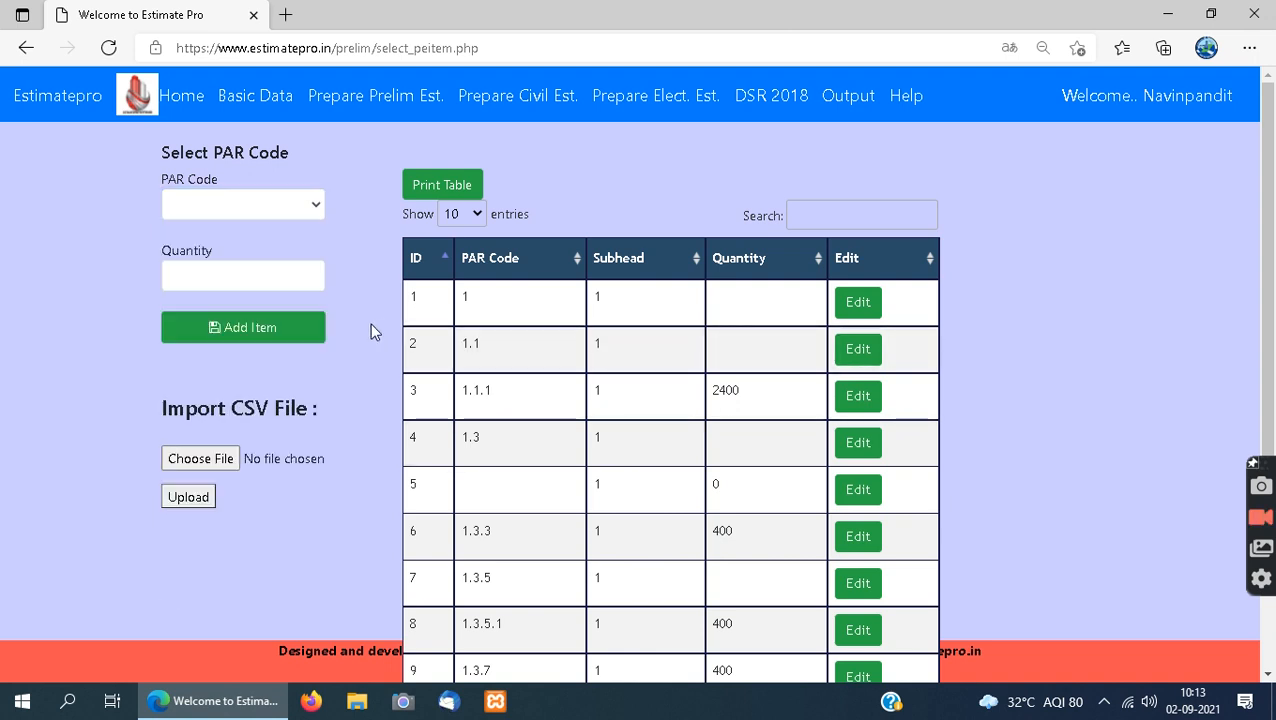
- Add PAR code 6.19.1 with a quantity of 21, and check the new entry on the last page of the item list
left_click(308, 207)
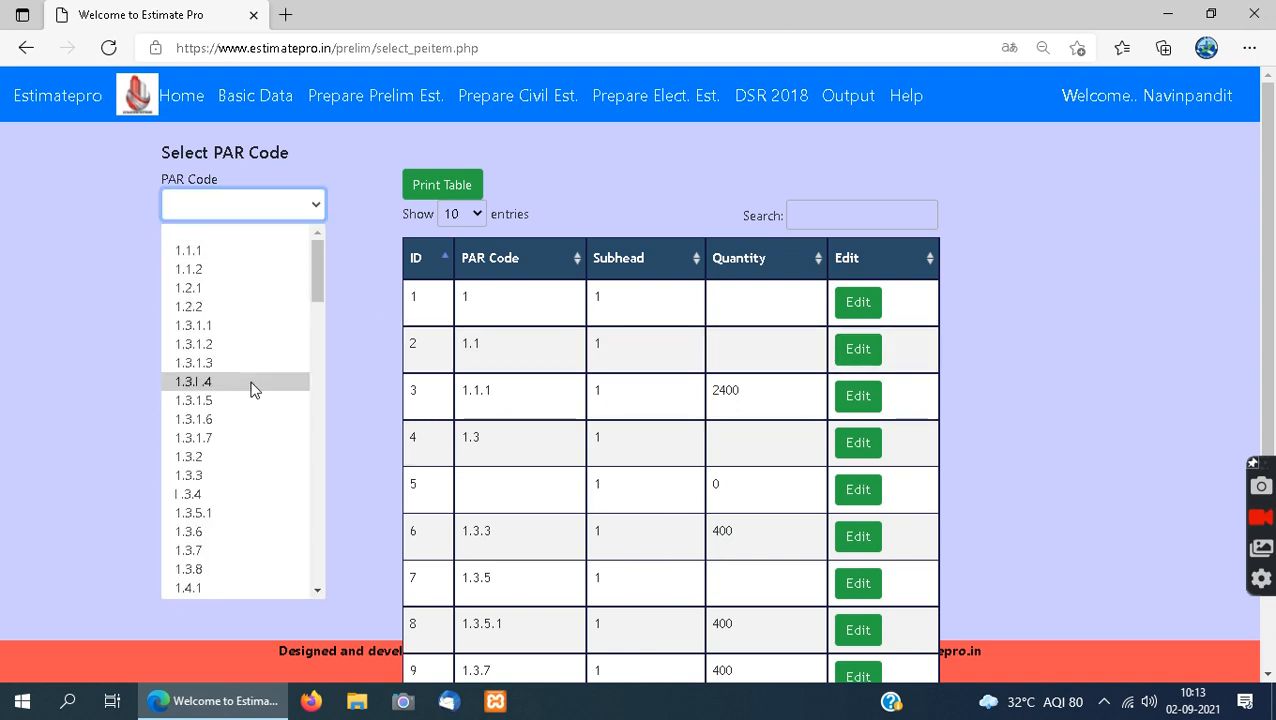
left_click_drag(311, 271, 327, 592)
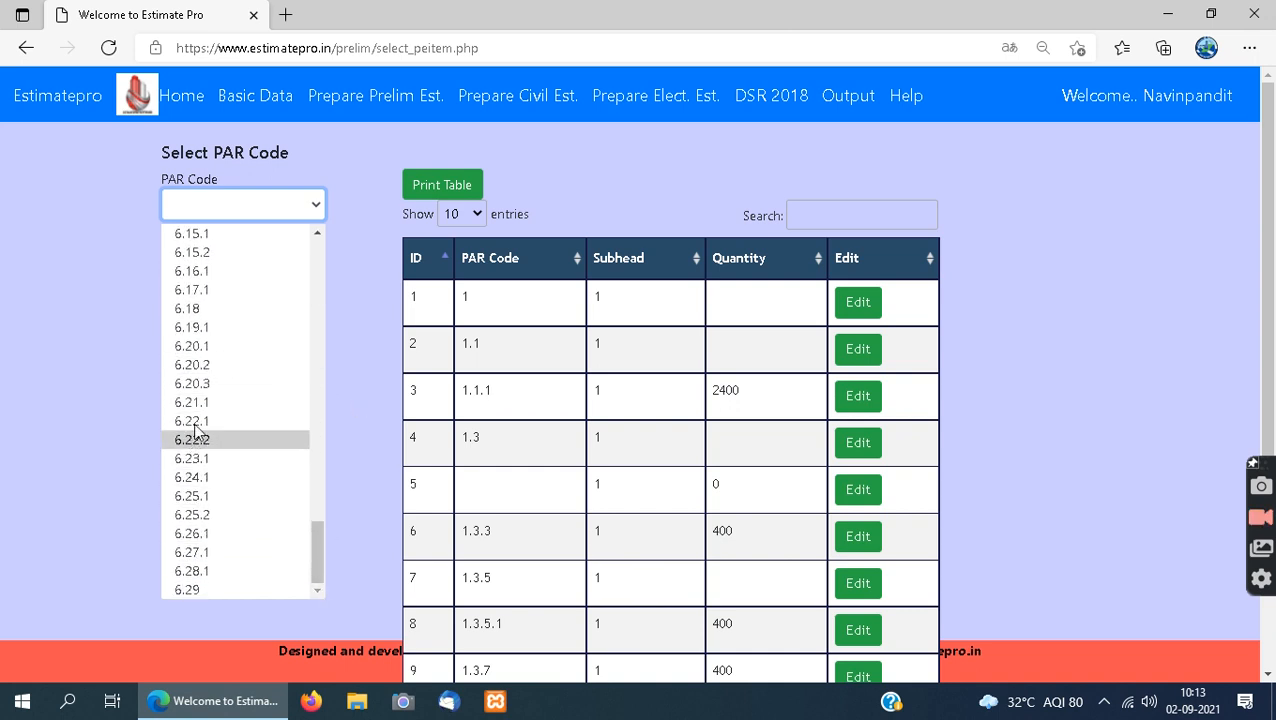
left_click(197, 336)
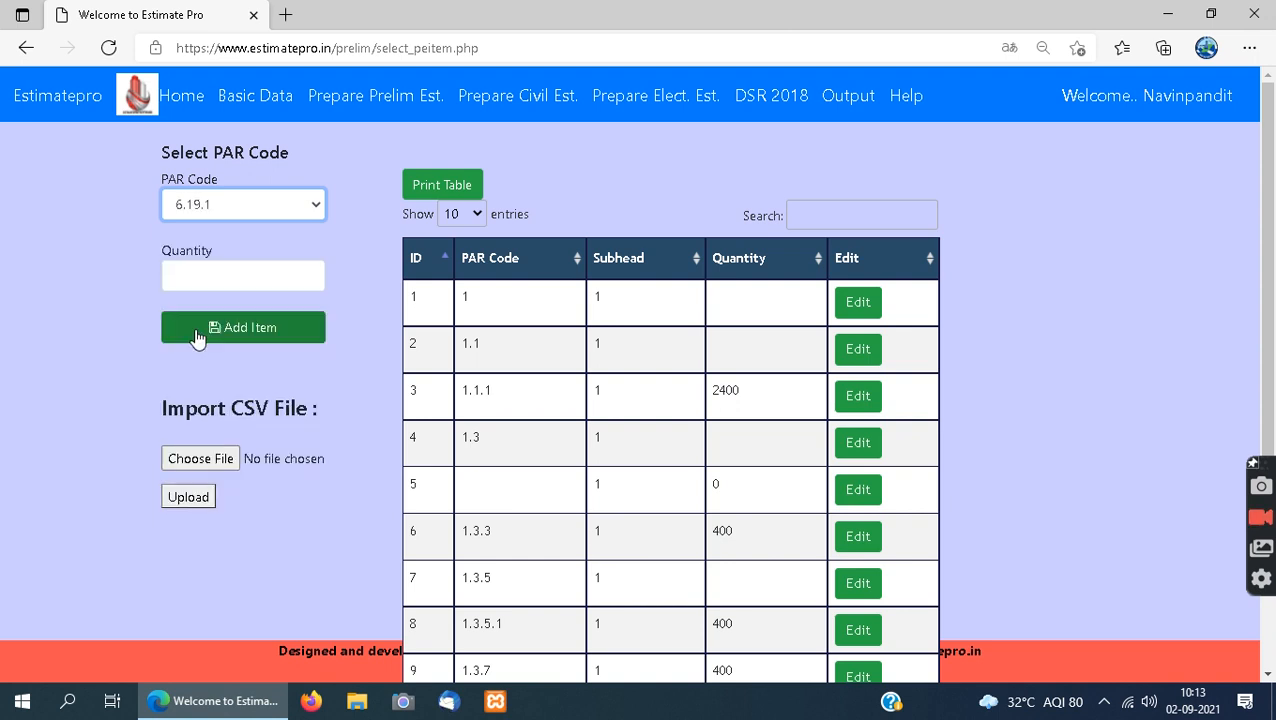
left_click(207, 268)
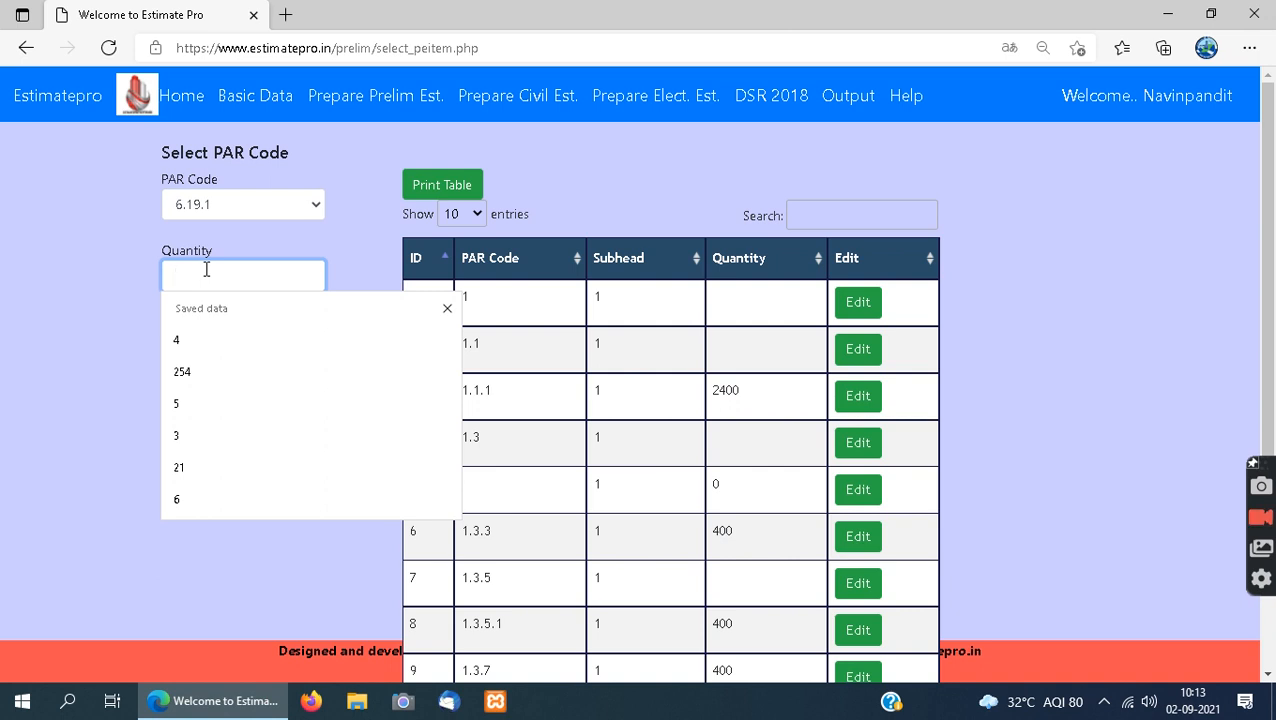
type("21")
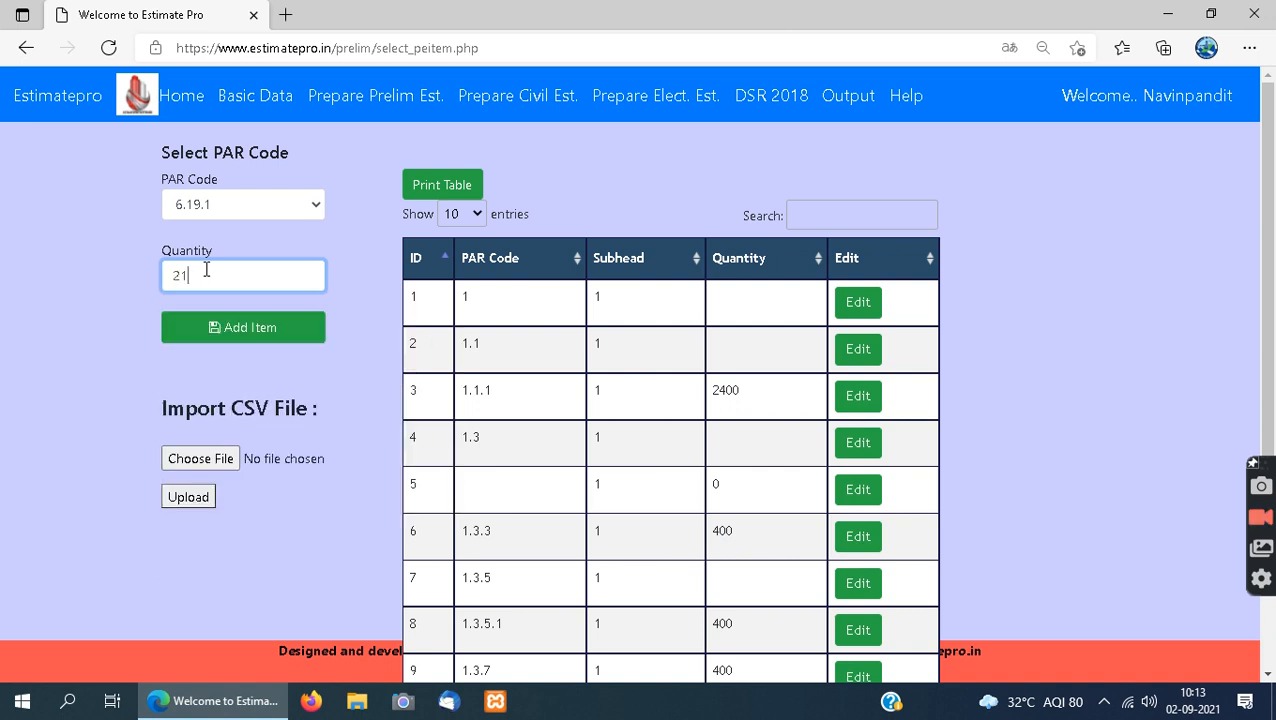
left_click(282, 340)
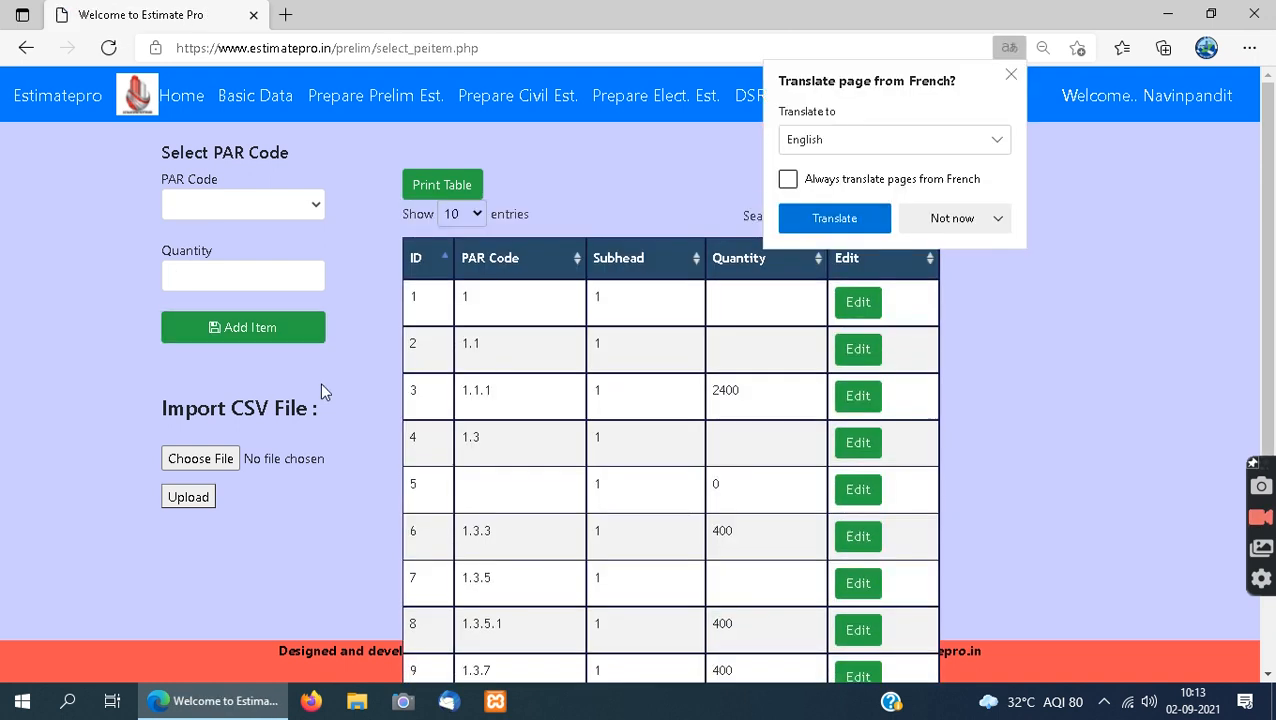
left_click(972, 218)
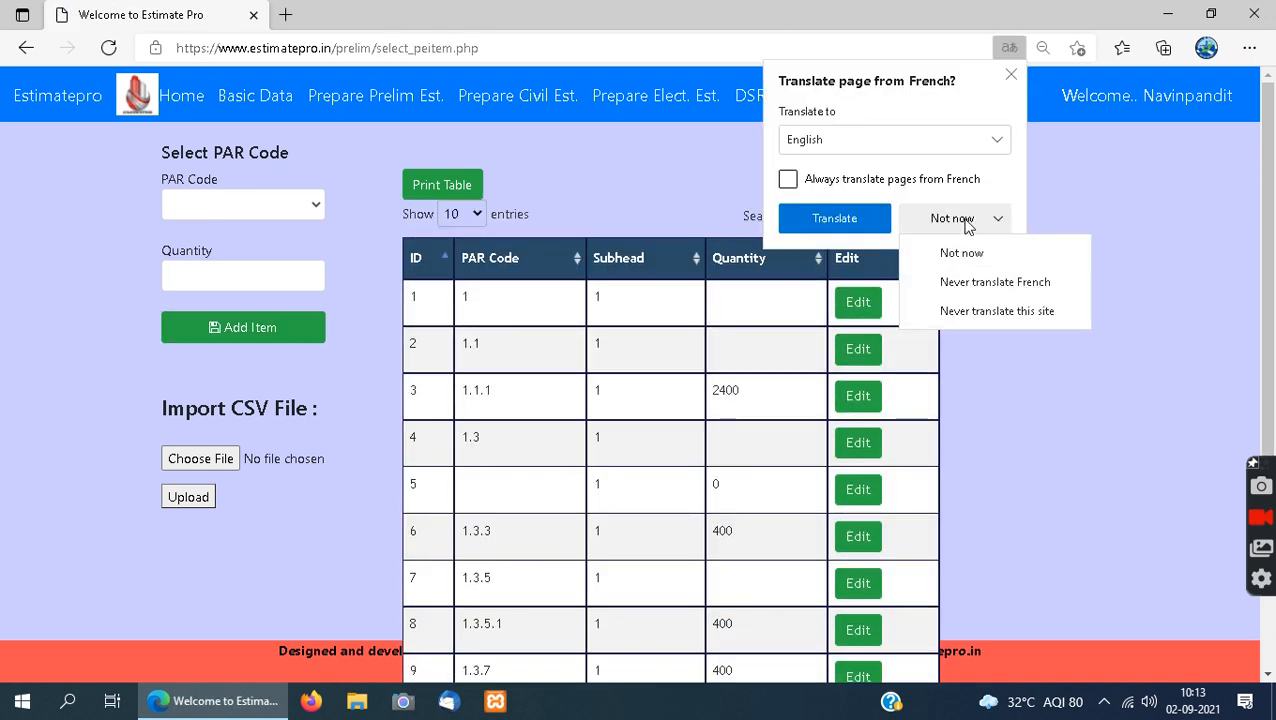
left_click(1010, 73)
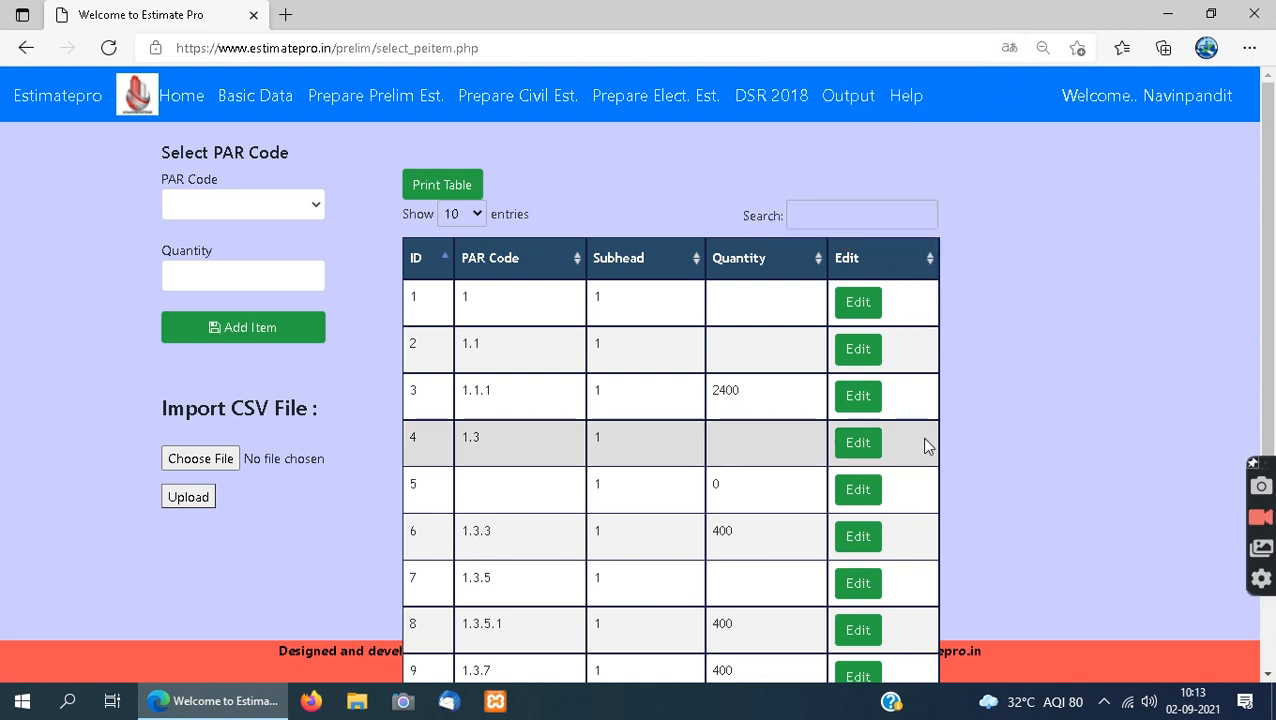
scroll(921, 440, "down", 2)
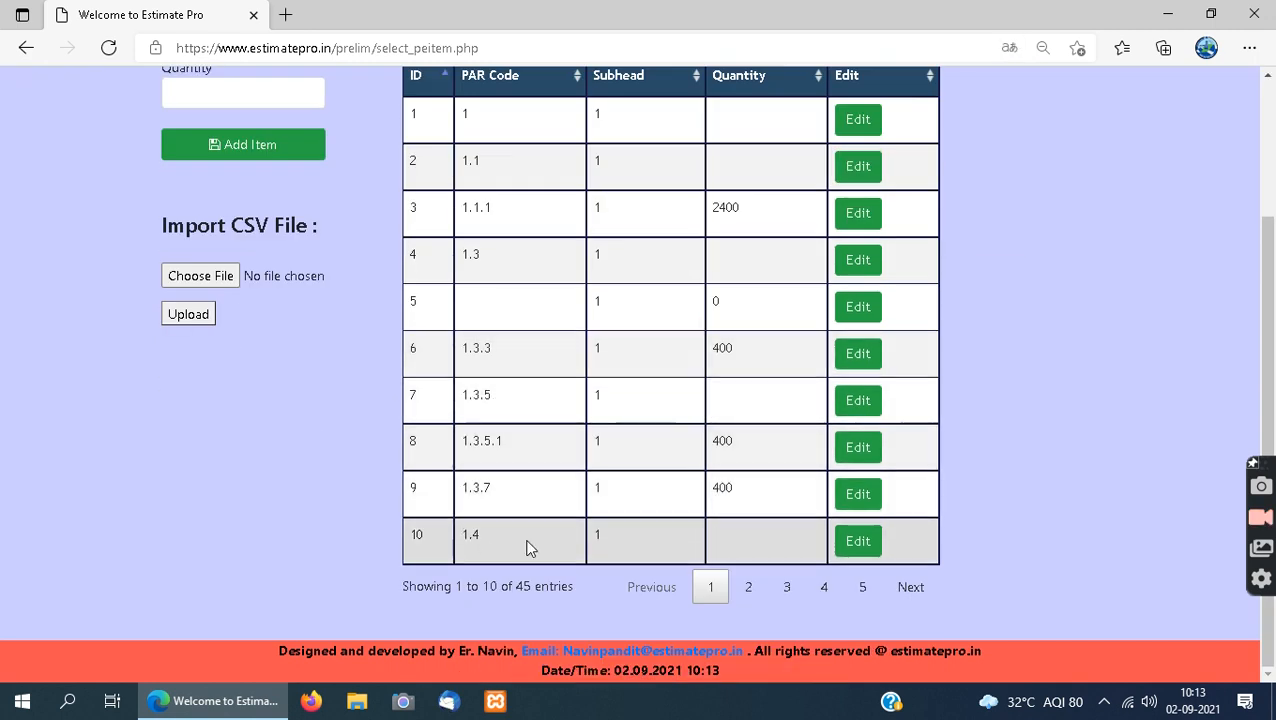
left_click(856, 590)
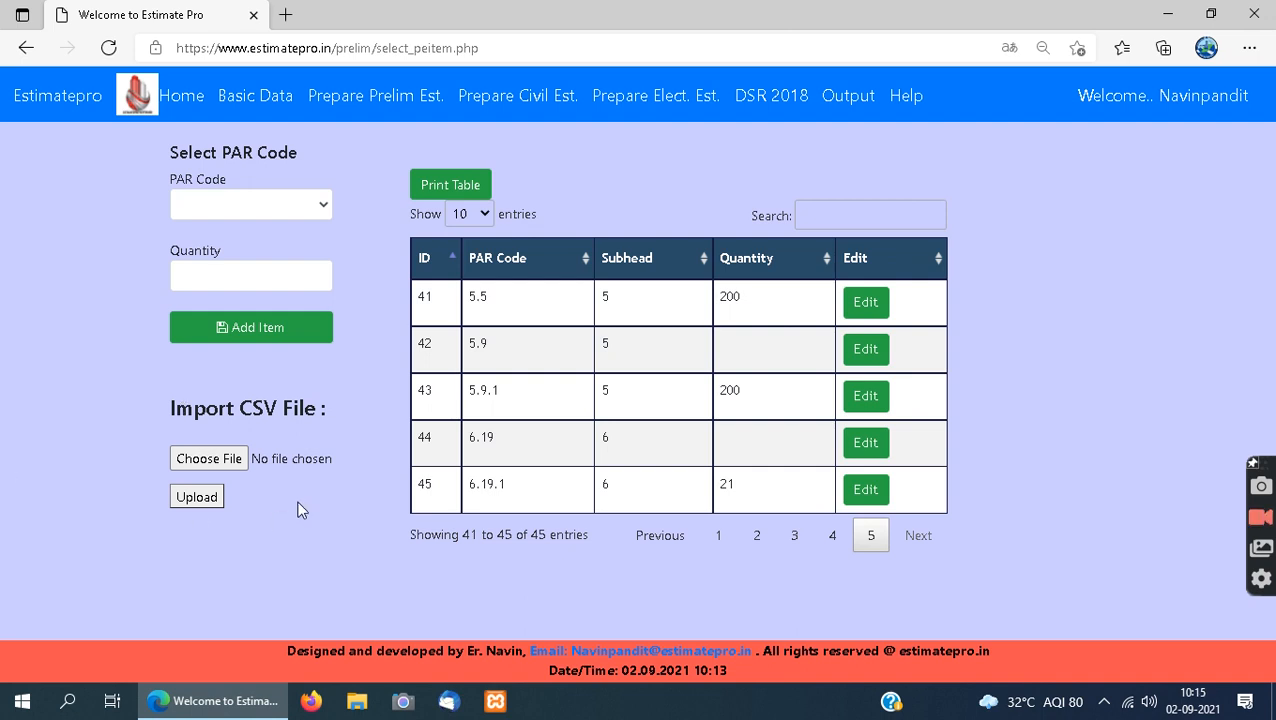
left_click(223, 460)
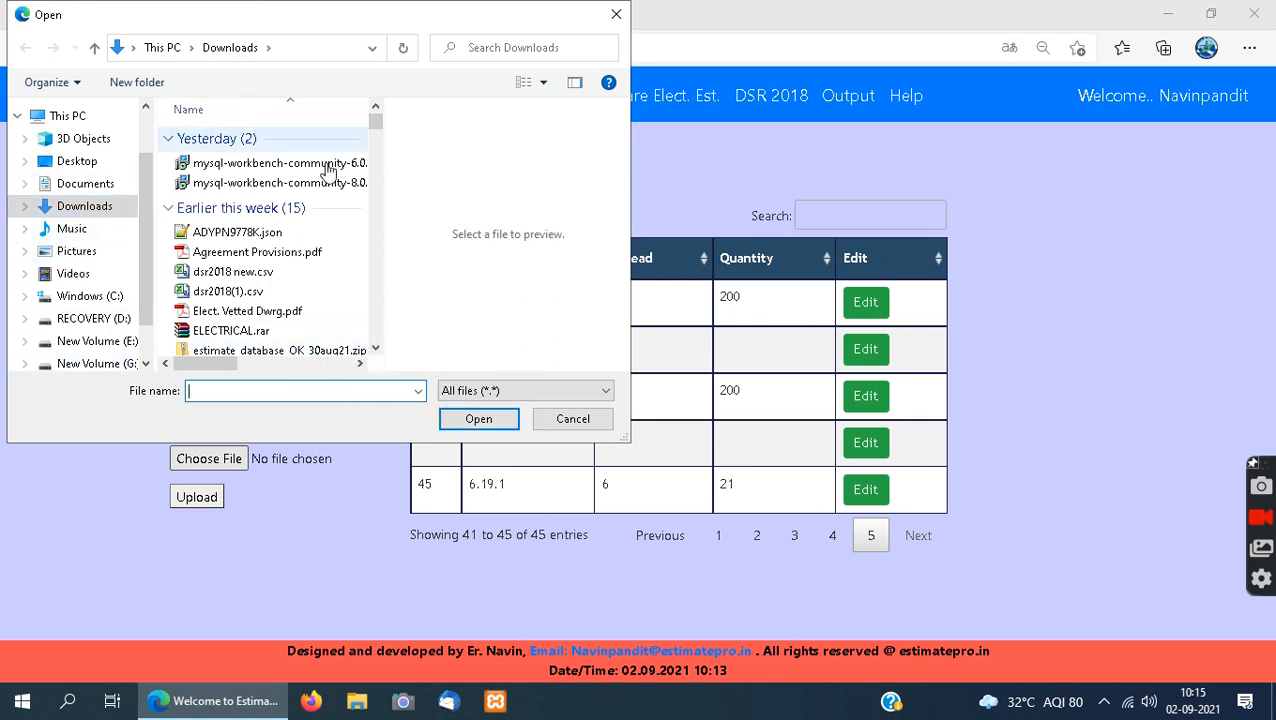
left_click_drag(374, 122, 364, 326)
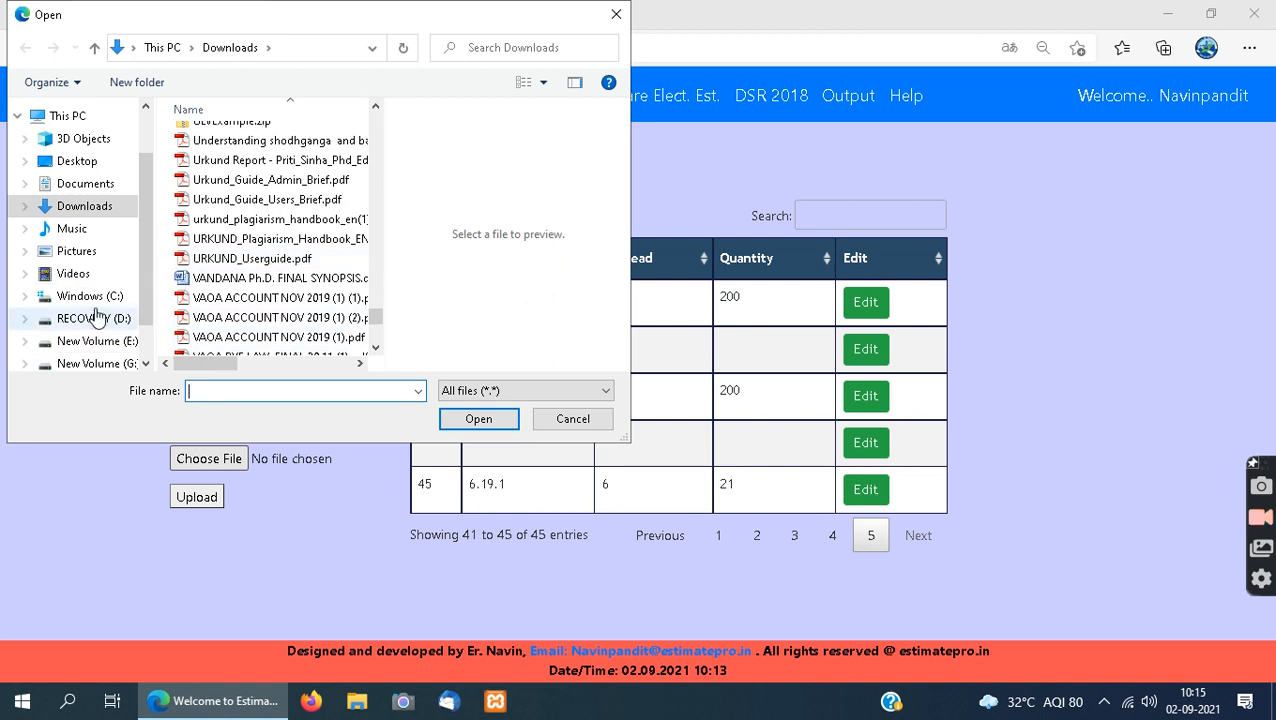
left_click(572, 419)
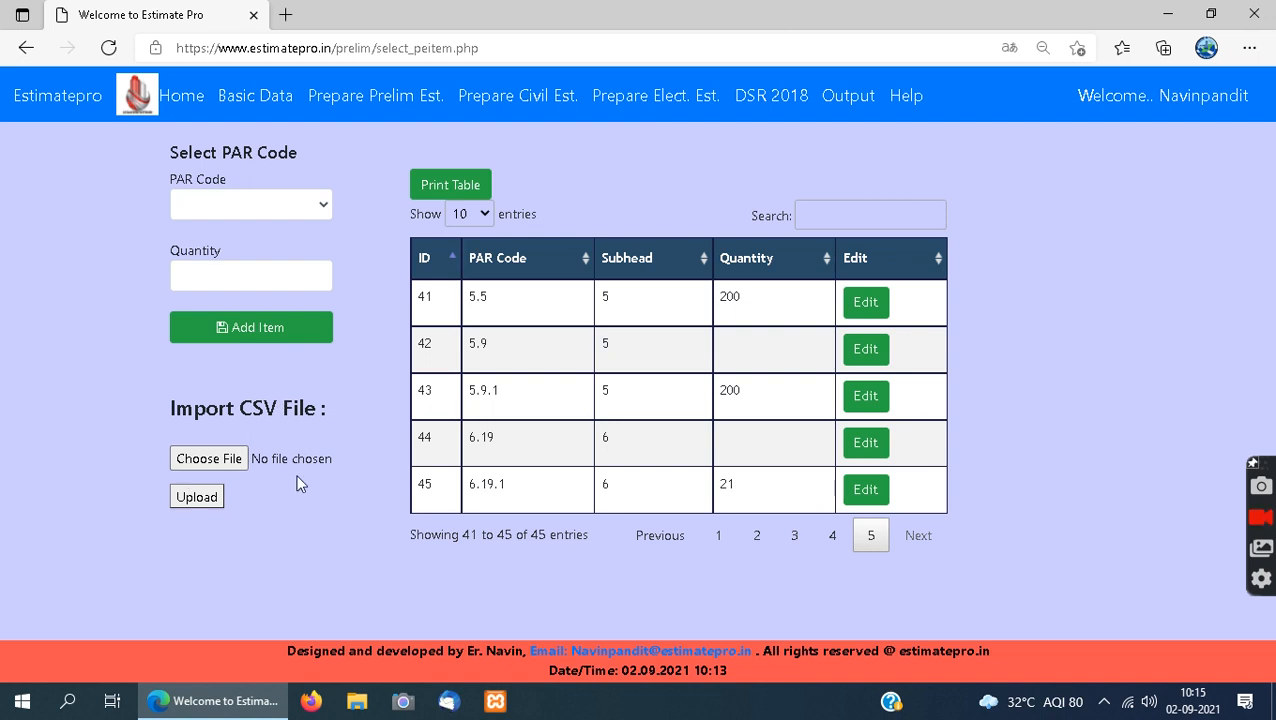
- Open the building details page of the preliminary estimate and review the building and floor-area records
mouse_move(340, 118)
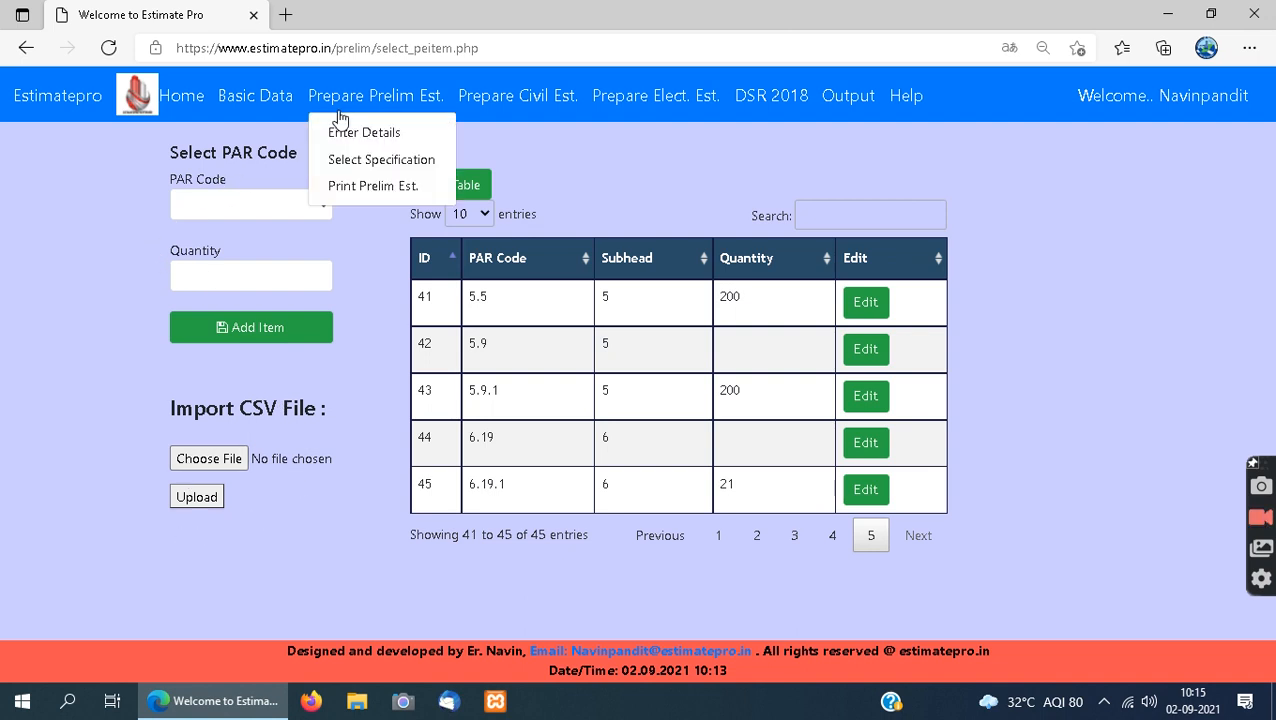
left_click(382, 140)
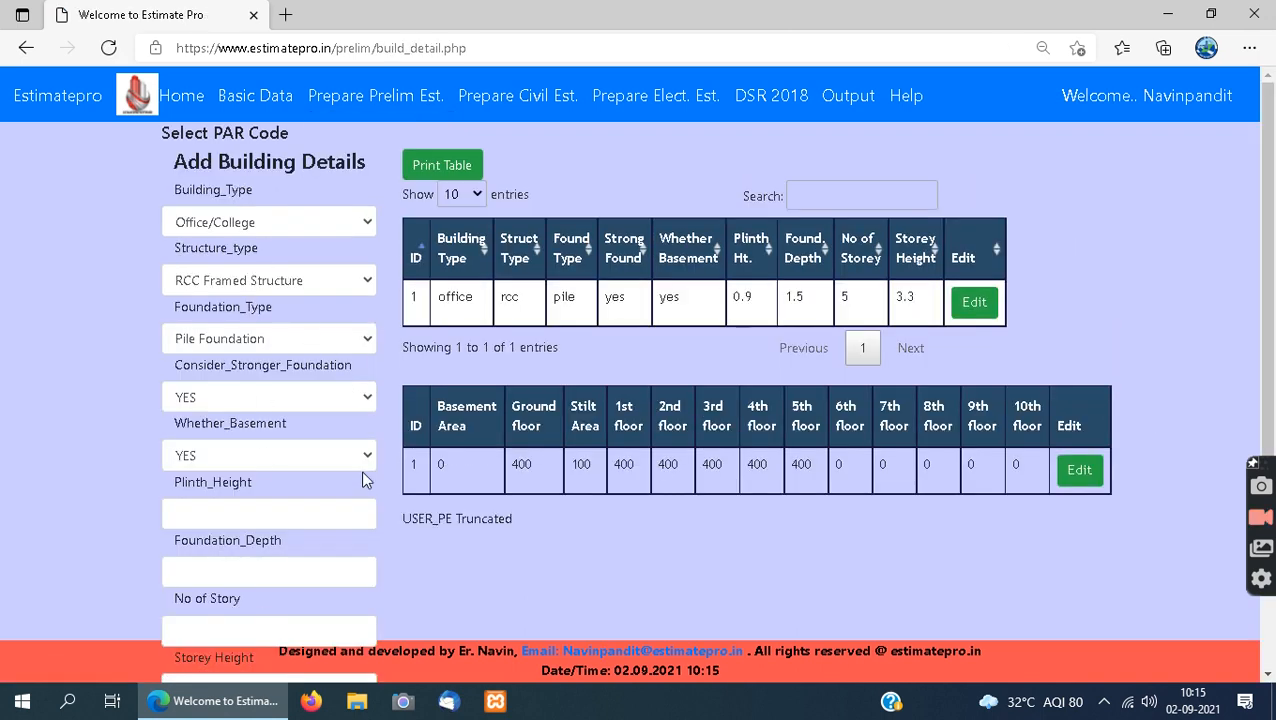
scroll(430, 368, "down", 1)
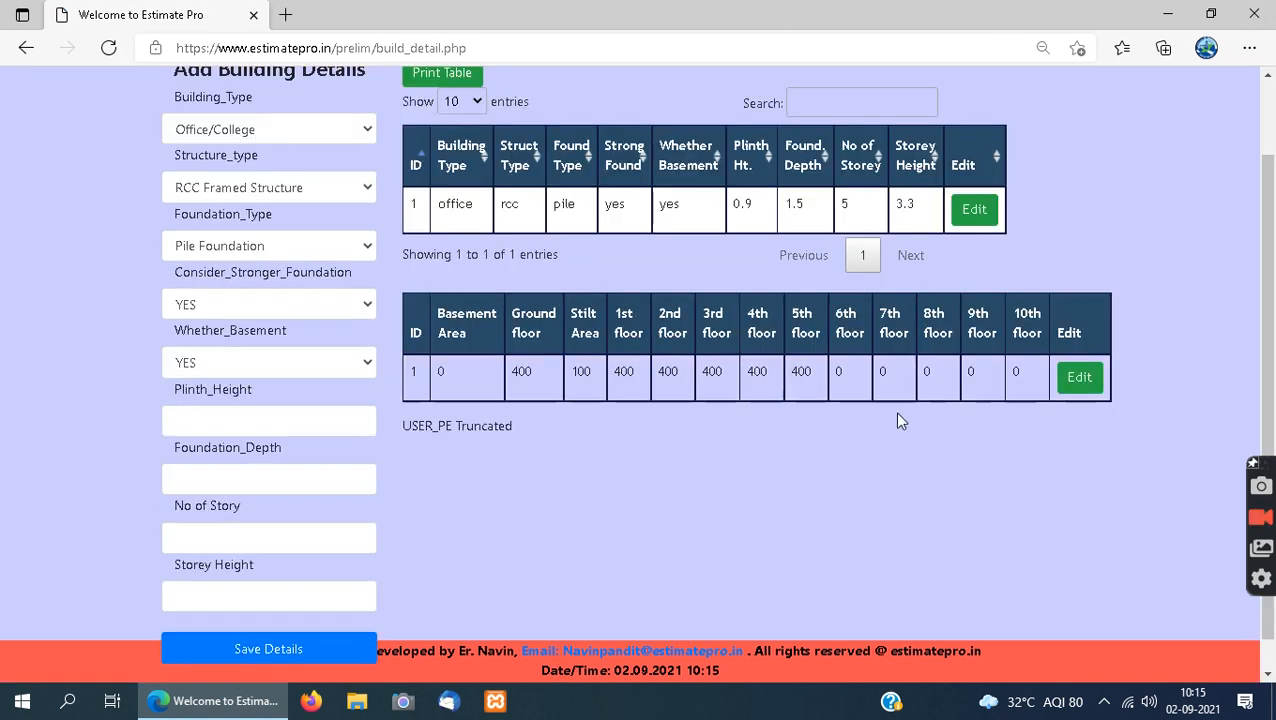
scroll(512, 224, "up", 1)
- Return to the specification selection page, dismissing the translation offer, and look over the first page of PAR items
mouse_move(400, 100)
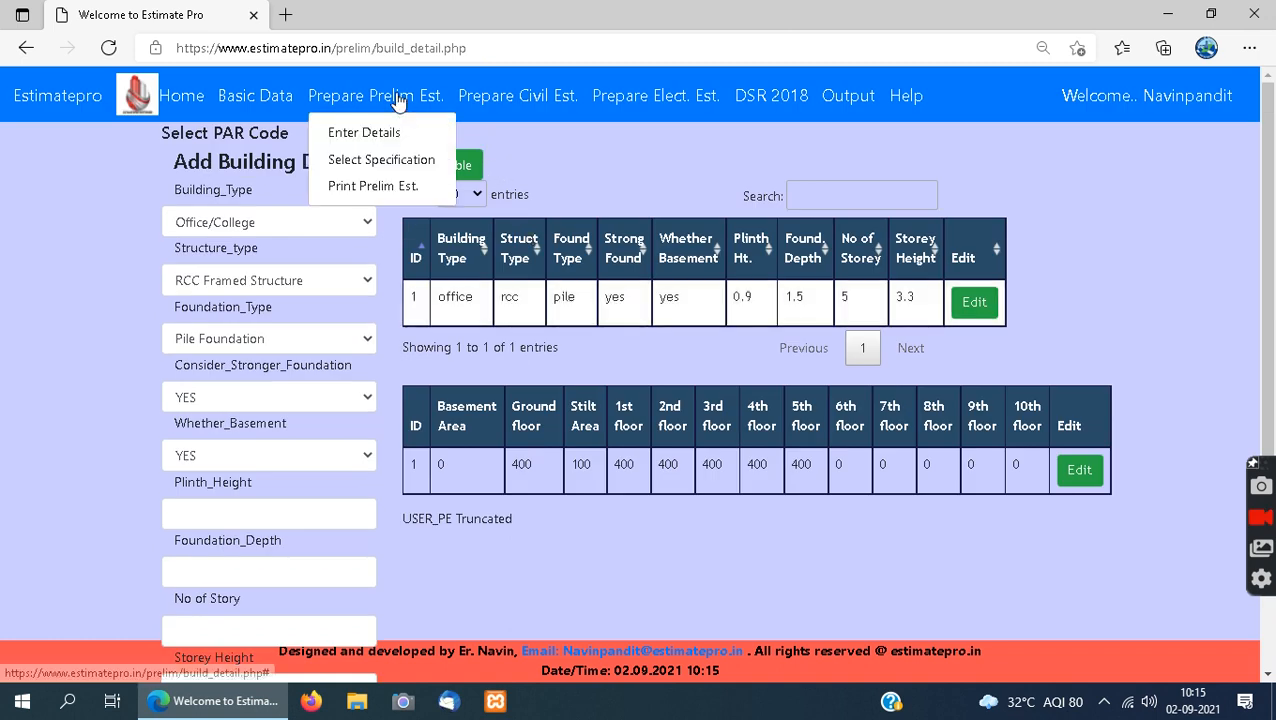
left_click(375, 160)
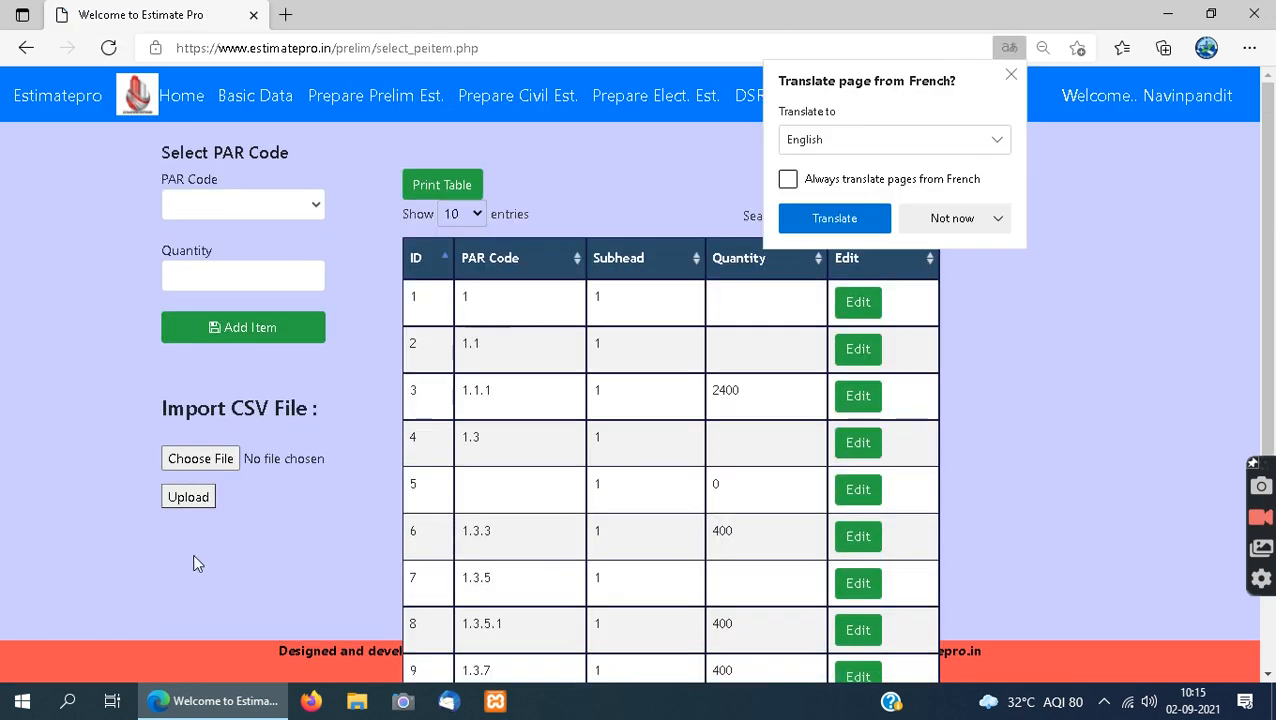
left_click(1011, 75)
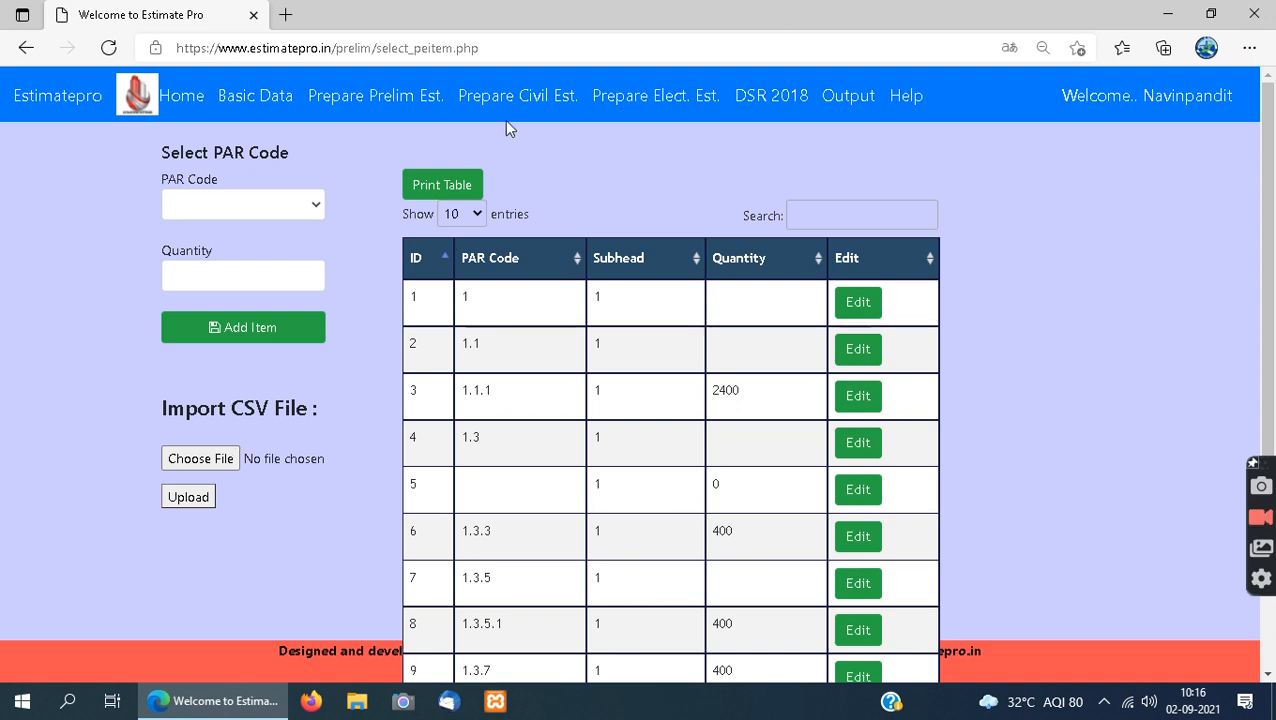
scroll(880, 493, "down", 2)
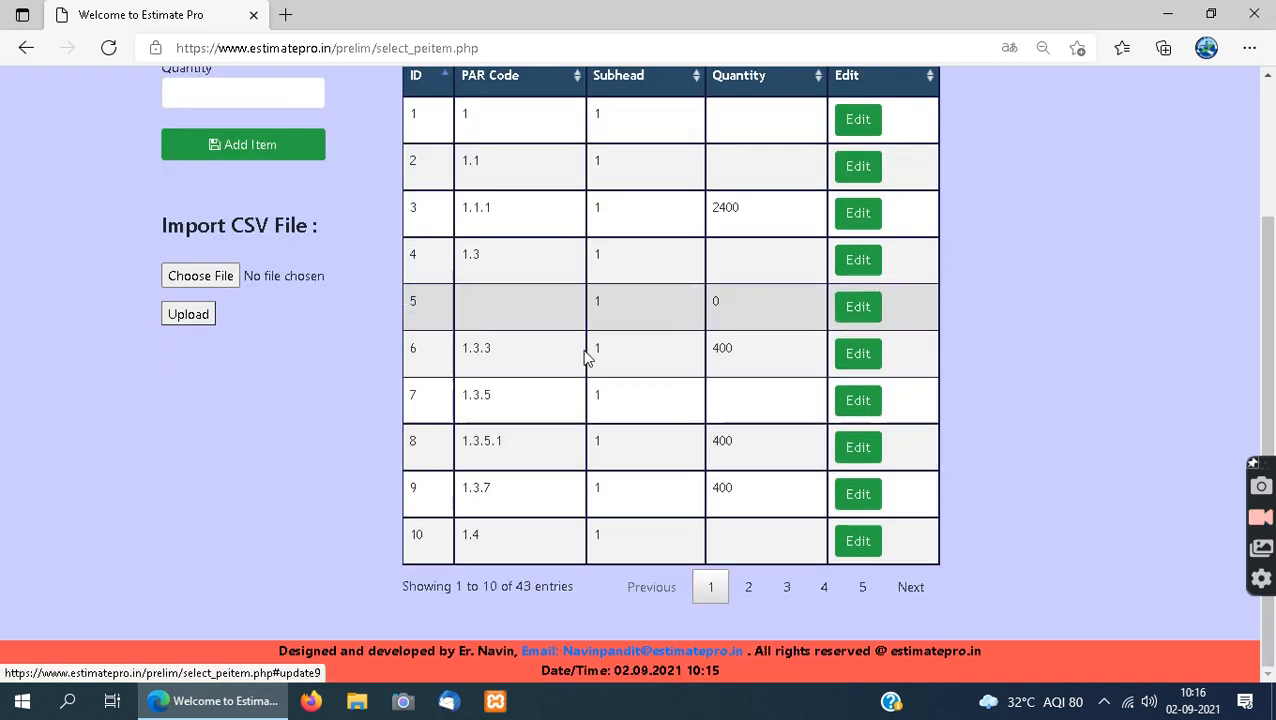
scroll(760, 528, "up", 2)
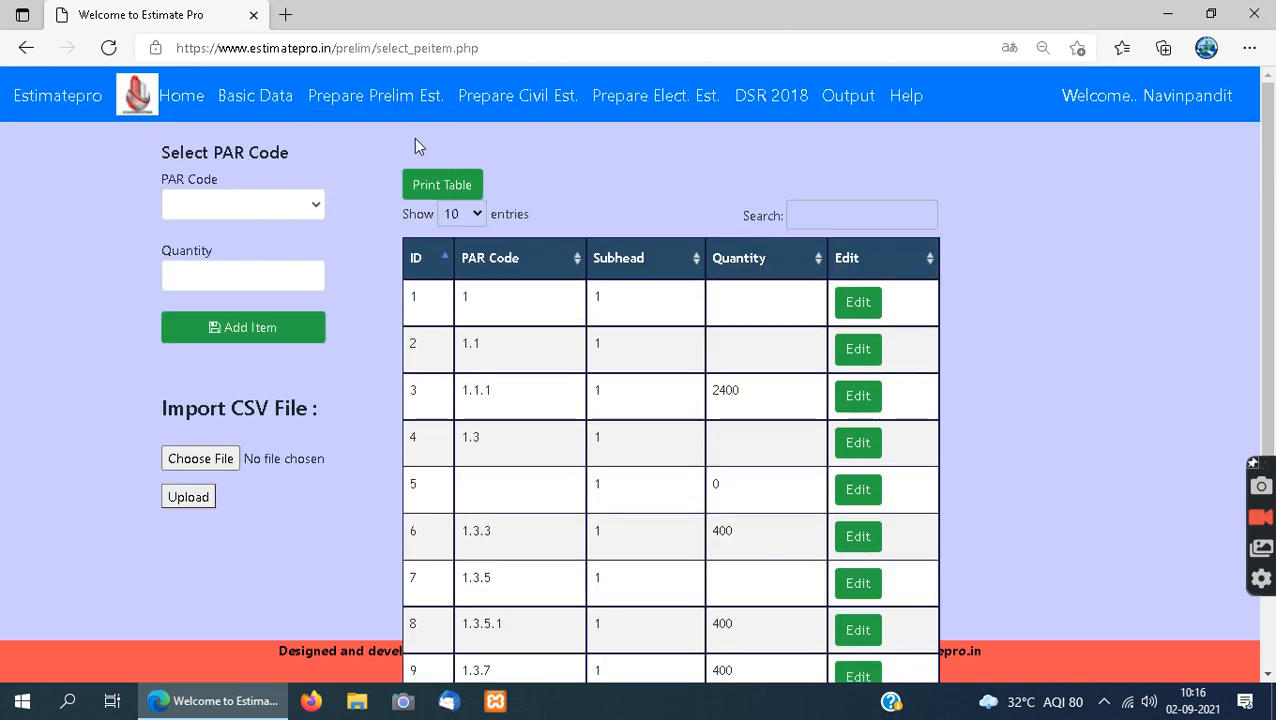
- Open the printable detailed preliminary estimate and review its first page of items together with the total and gross amounts
mouse_move(396, 94)
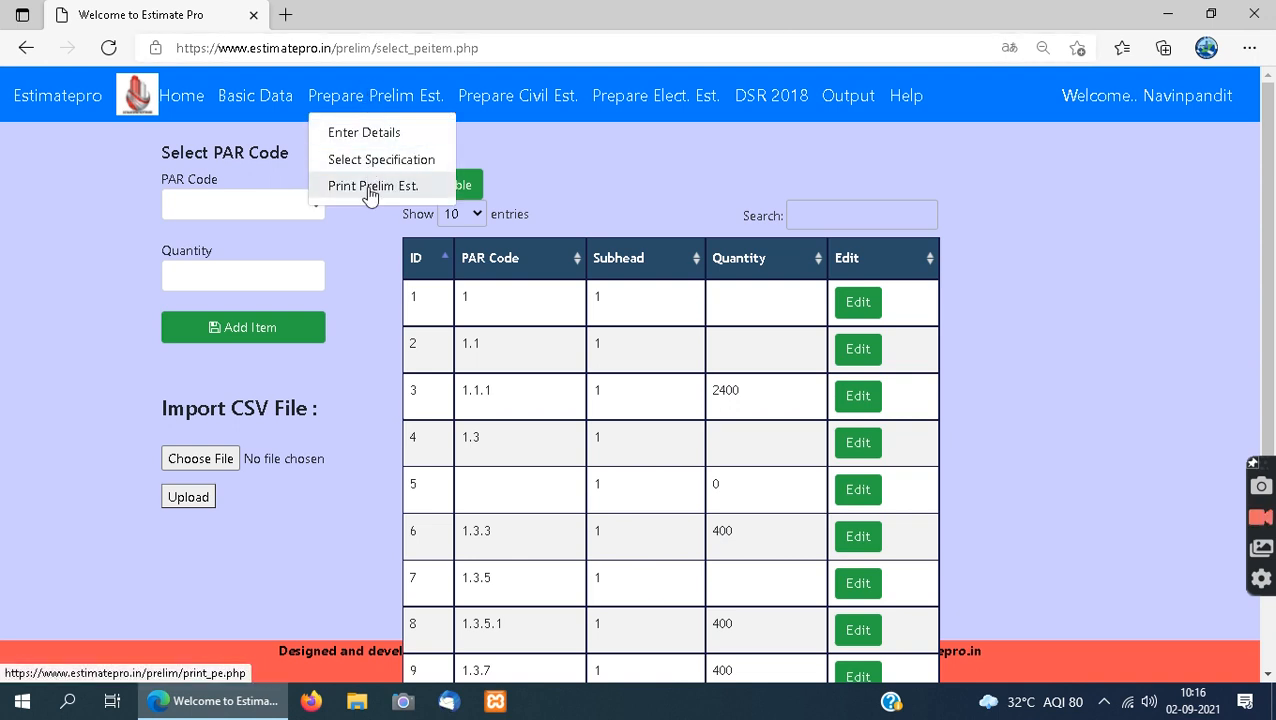
left_click(370, 188)
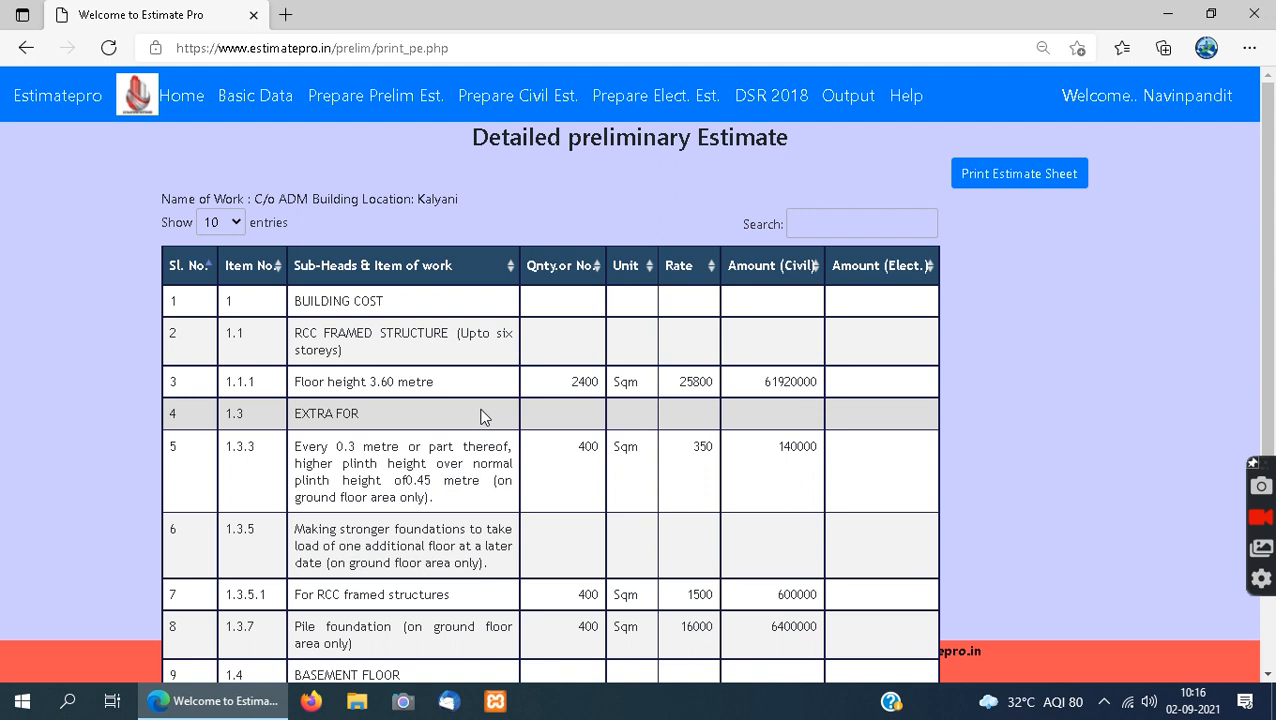
scroll(530, 427, "down", 3)
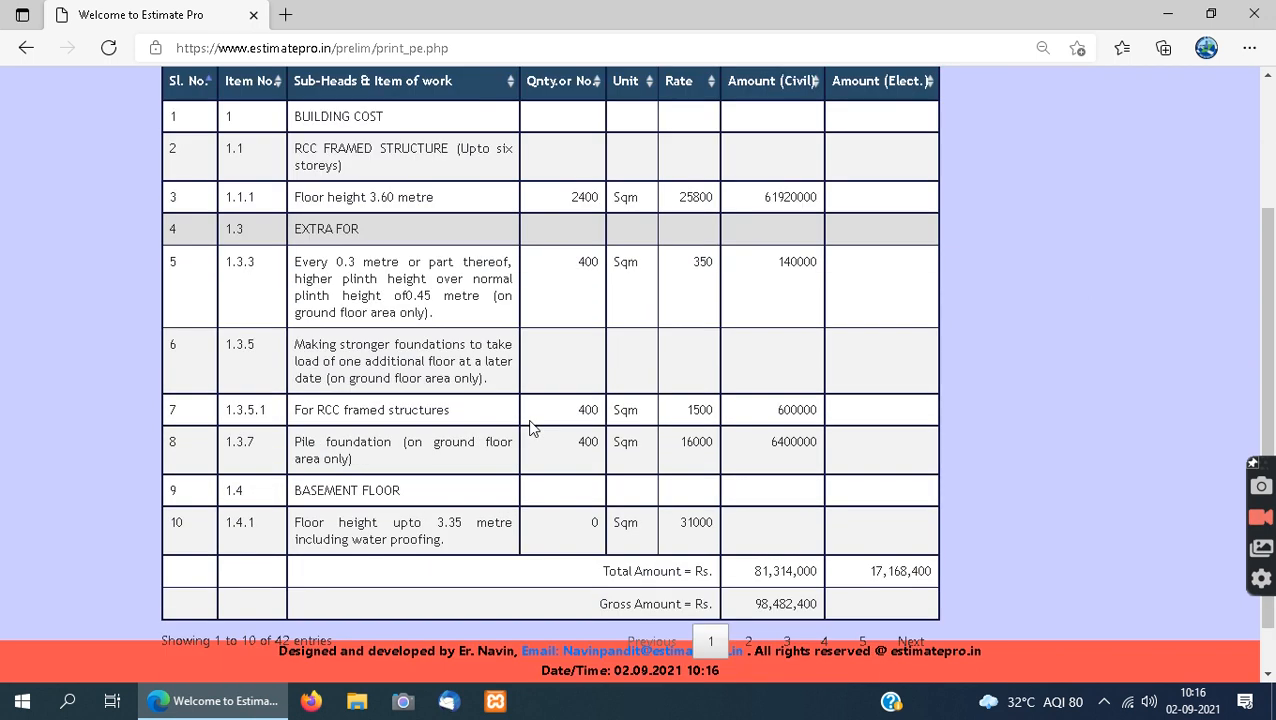
scroll(532, 428, "up", 3)
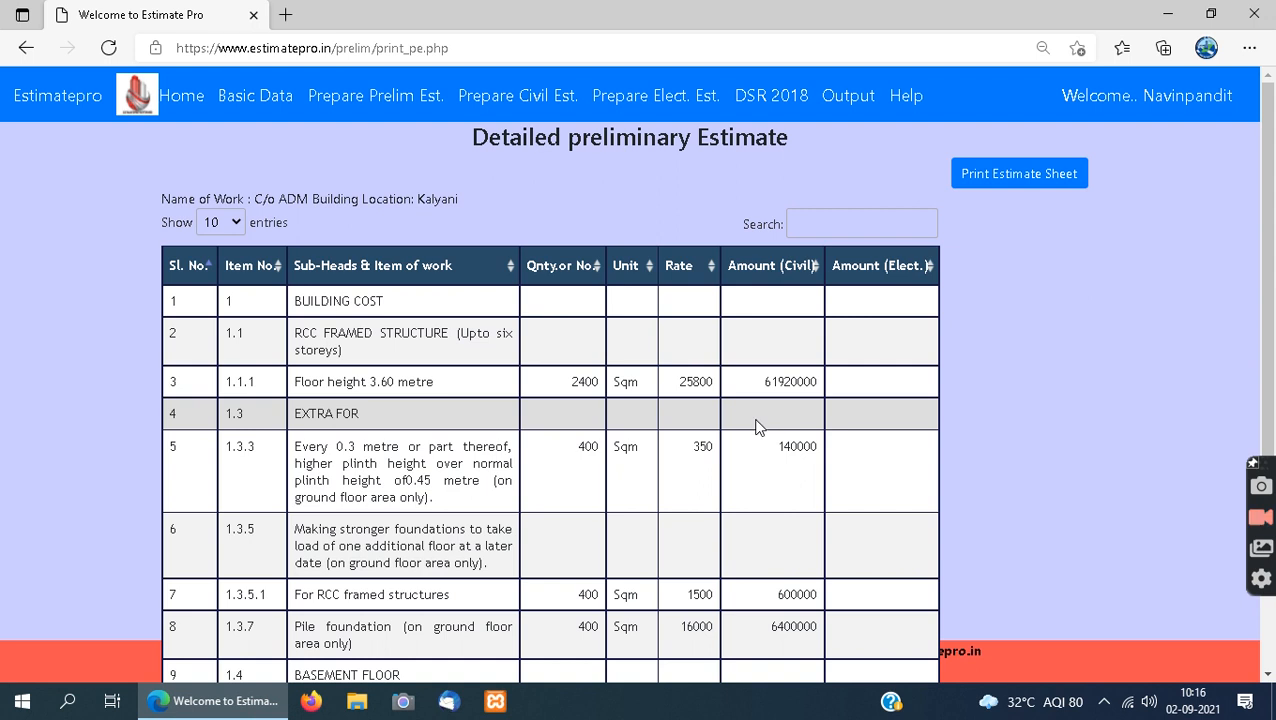
scroll(758, 428, "down", 1)
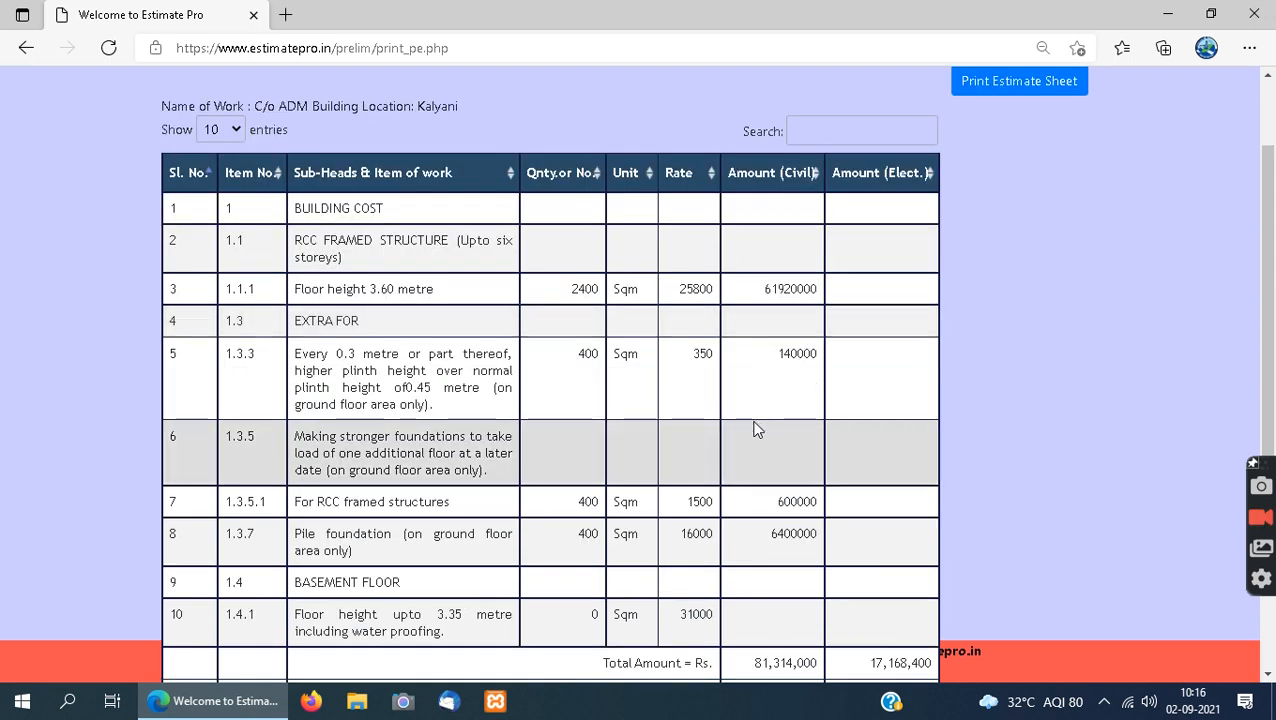
scroll(757, 429, "down", 2)
scroll(803, 421, "up", 3)
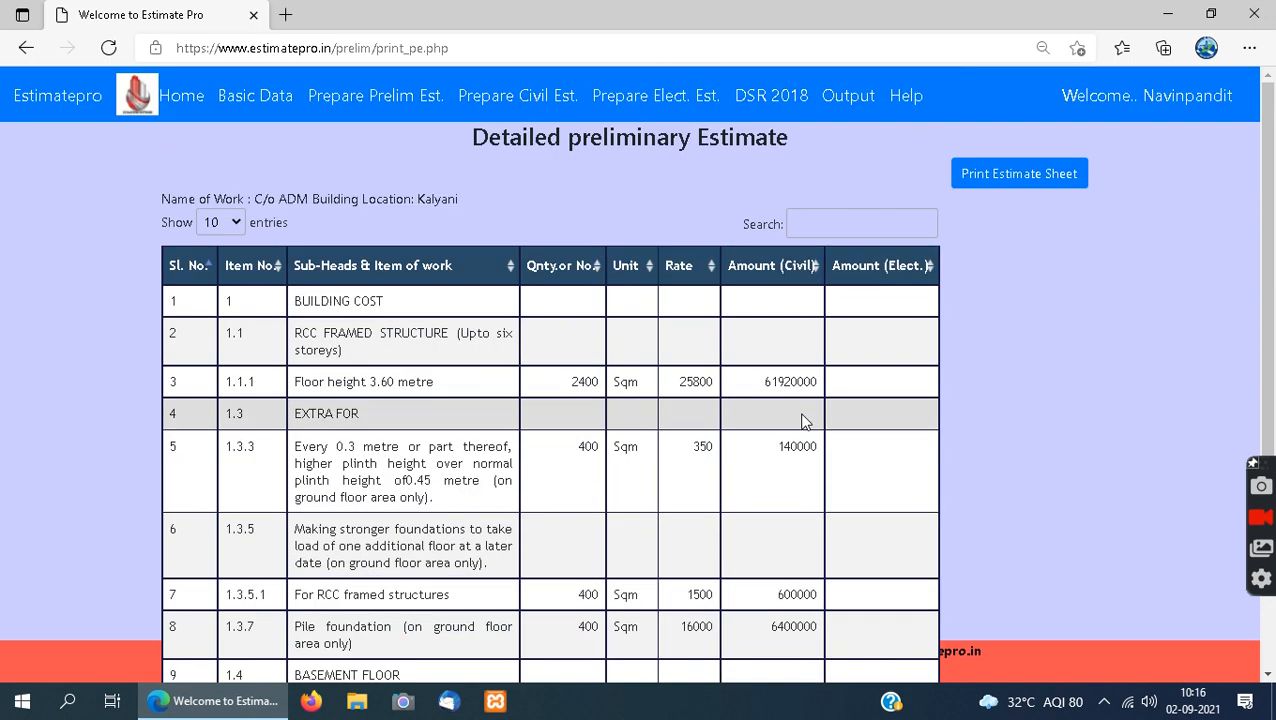
scroll(805, 421, "down", 3)
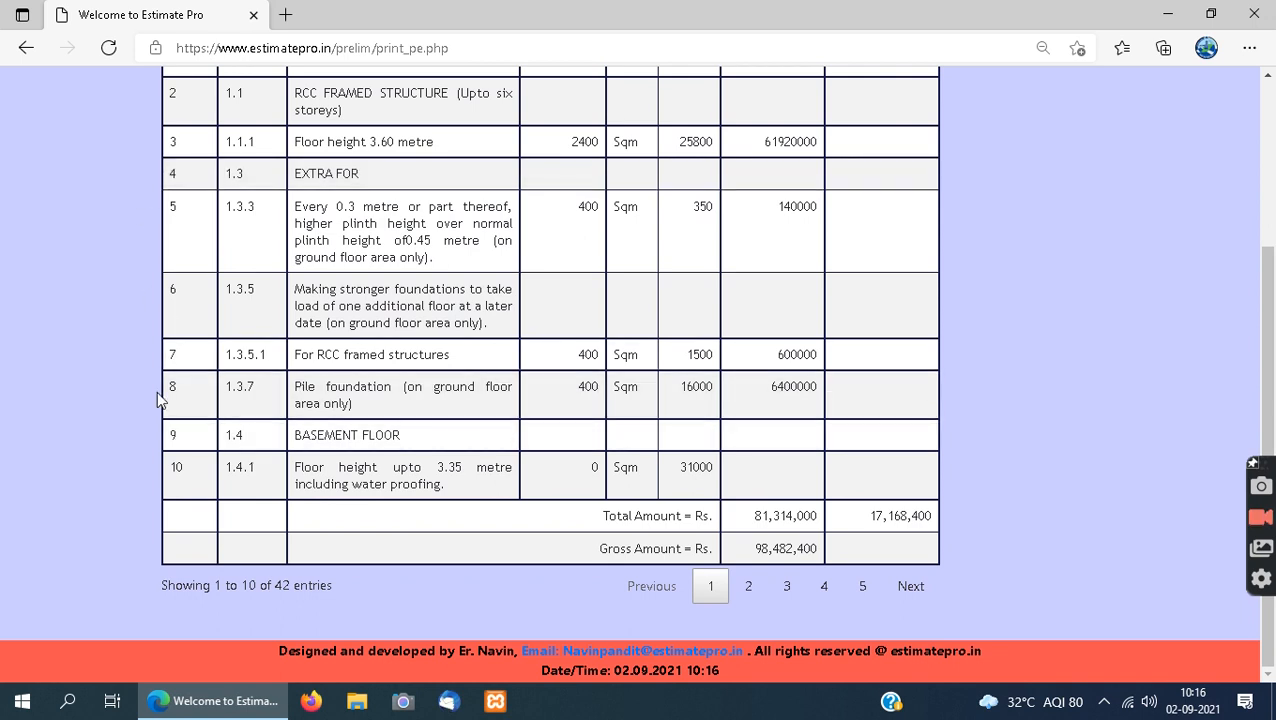
- Page through the remaining estimate items from page 2 to page 5
left_click(748, 588)
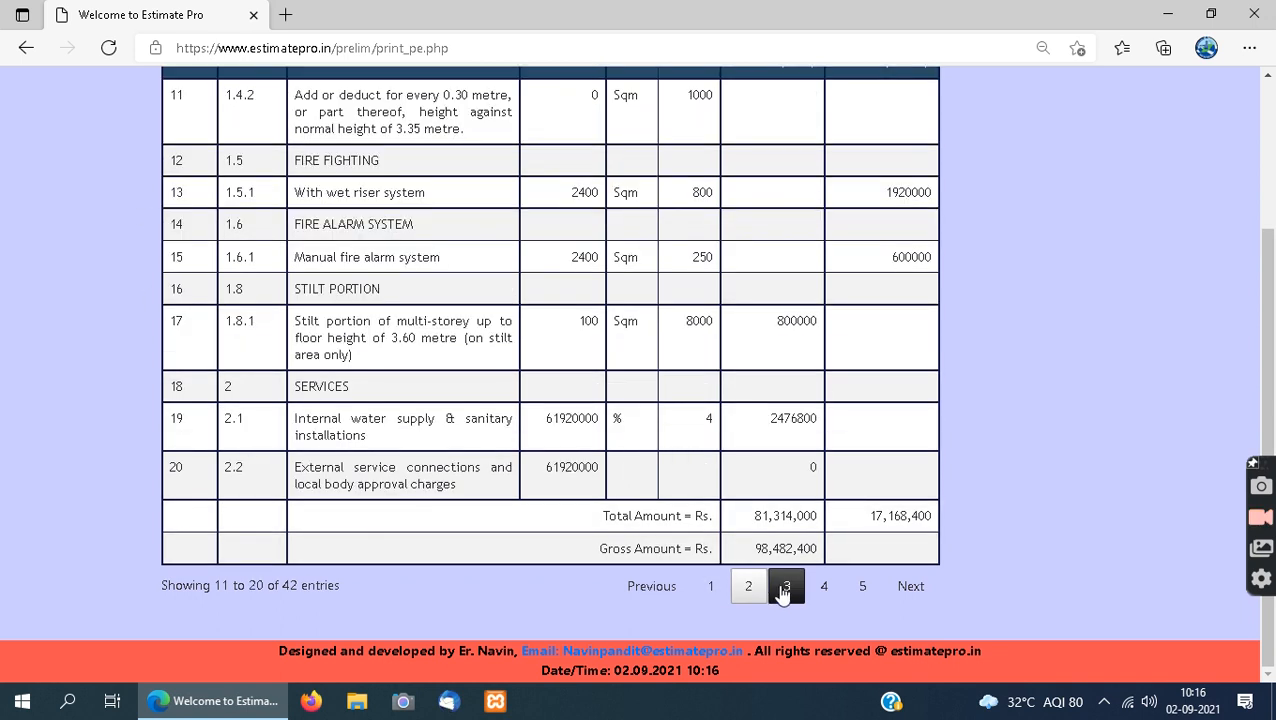
left_click(785, 588)
left_click(824, 588)
left_click(862, 588)
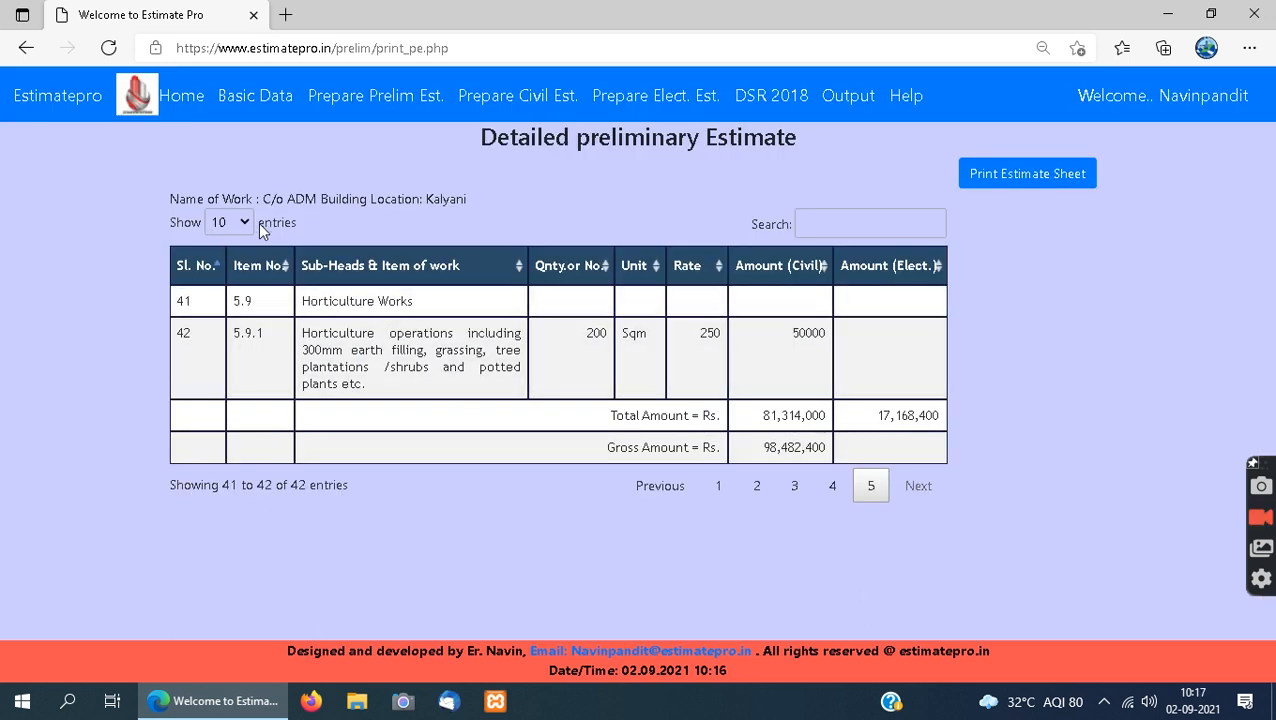
- Set the estimate table to show 100 entries and skim the full item list down to the totals
left_click(241, 221)
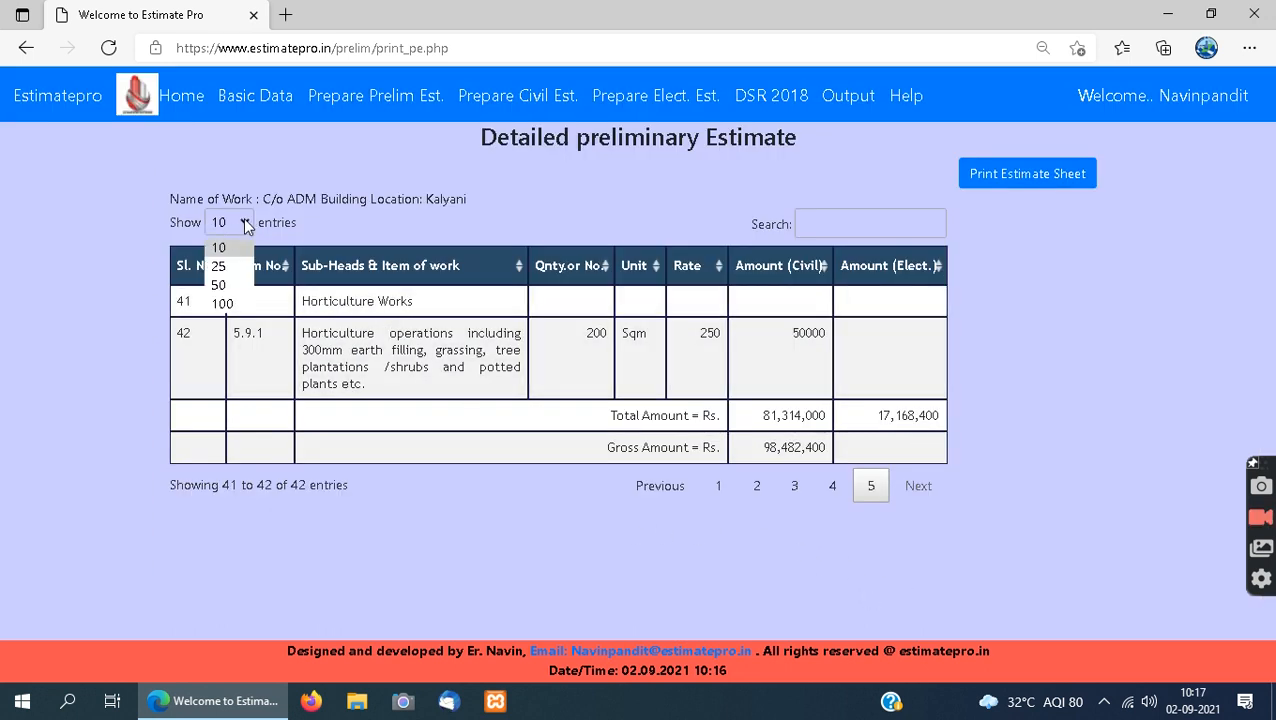
left_click(234, 304)
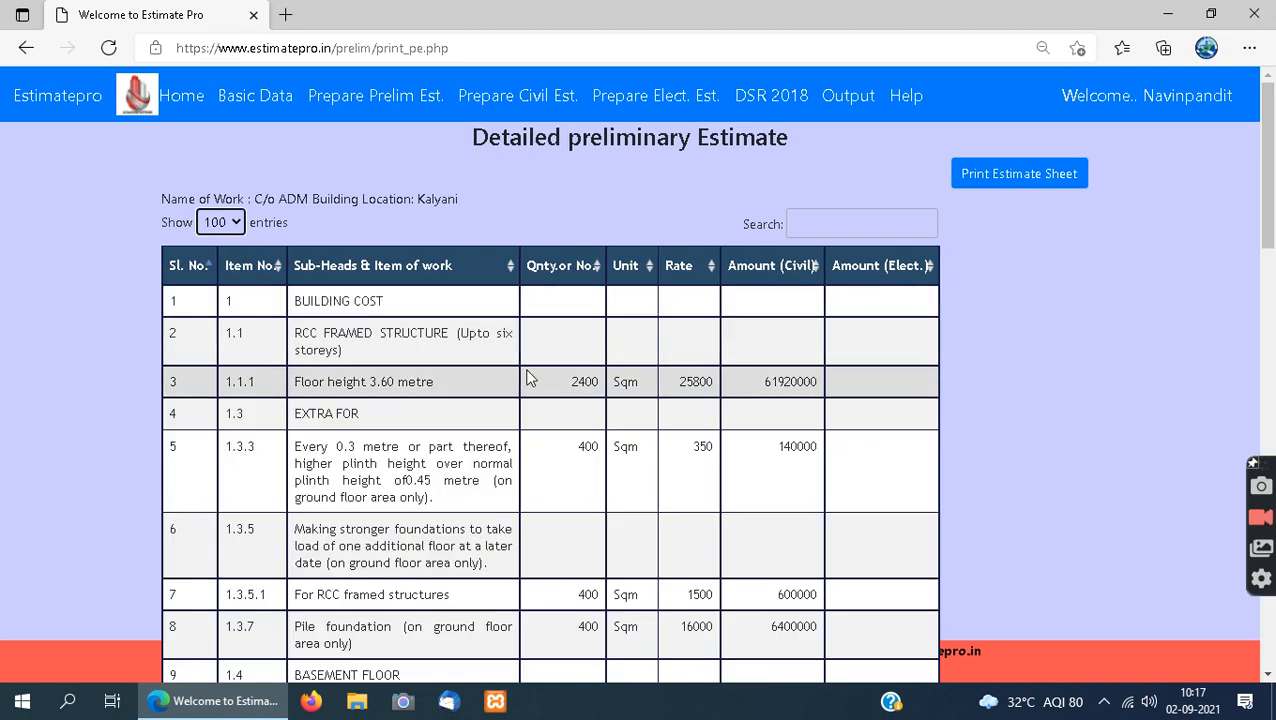
scroll(510, 386, "down", 5)
scroll(510, 386, "down", 10)
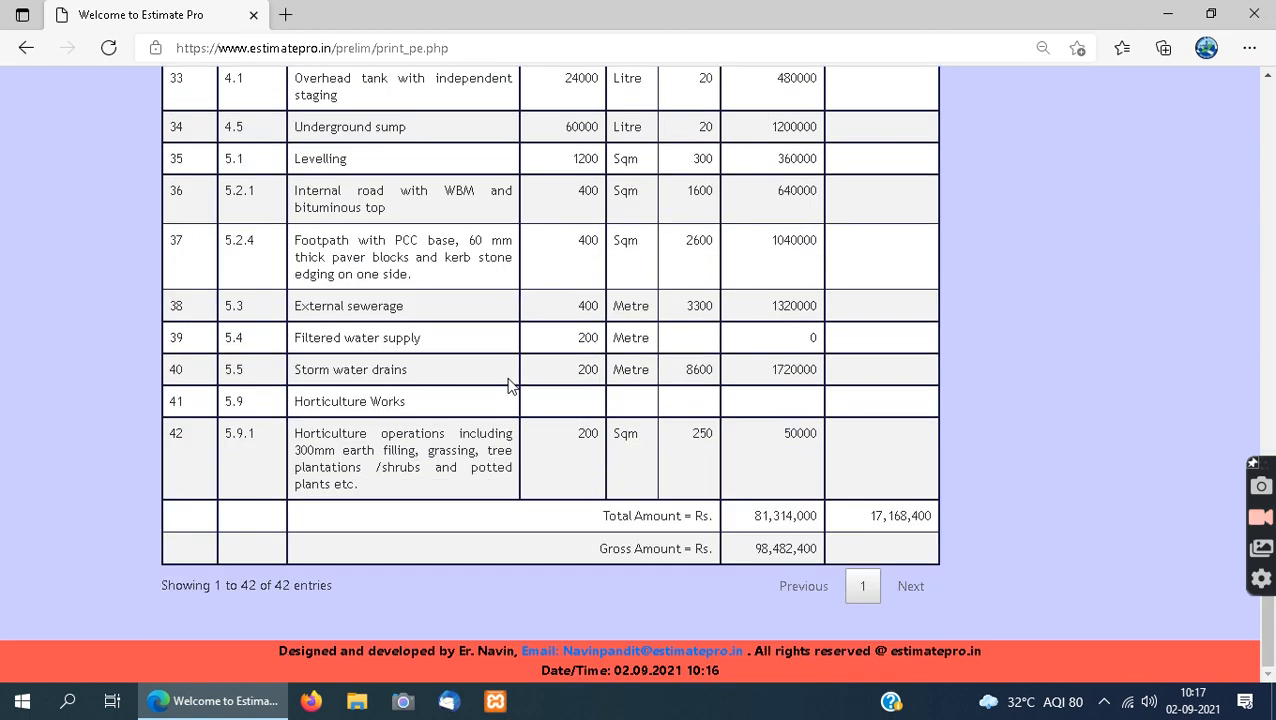
scroll(510, 386, "up", 15)
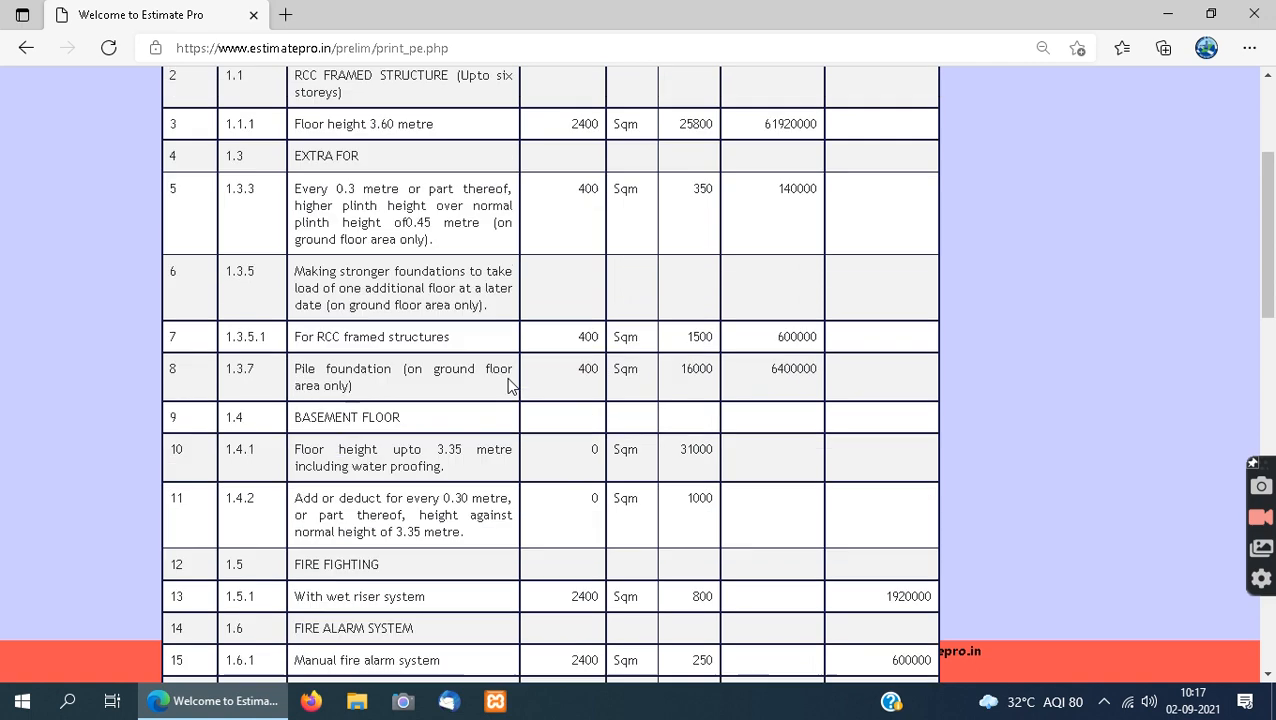
scroll(510, 386, "down", 11)
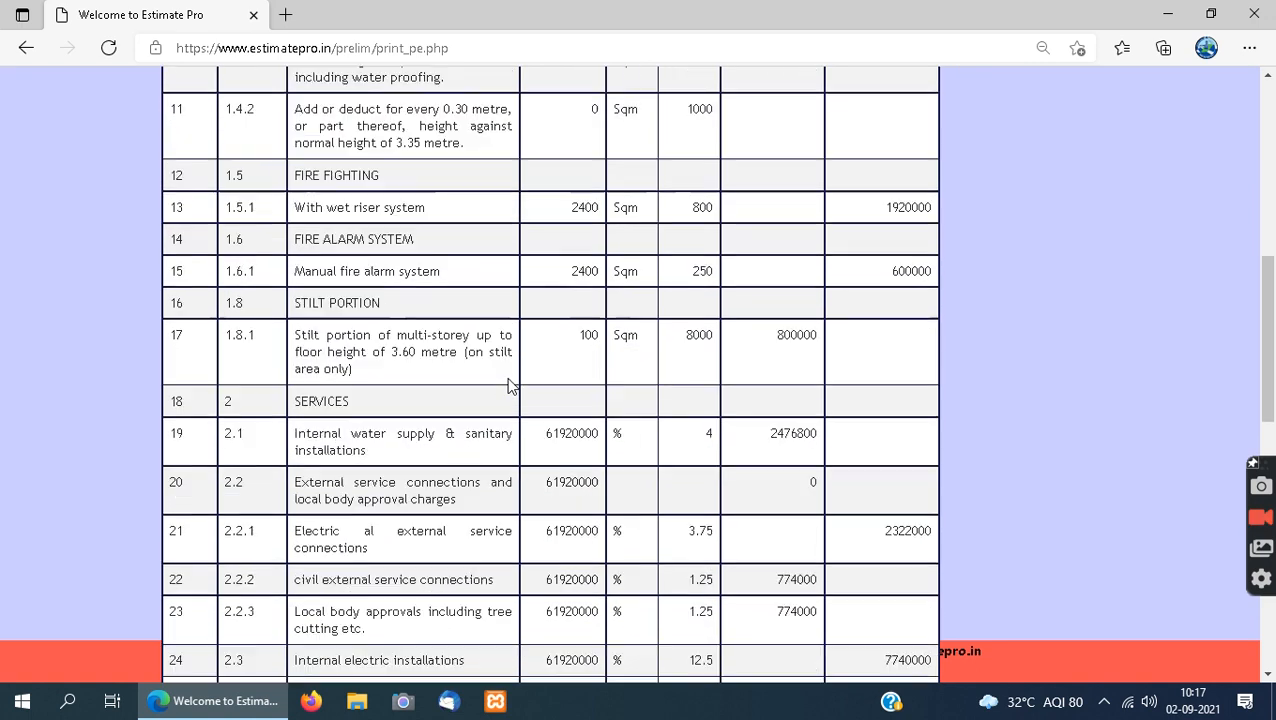
scroll(510, 386, "down", 5)
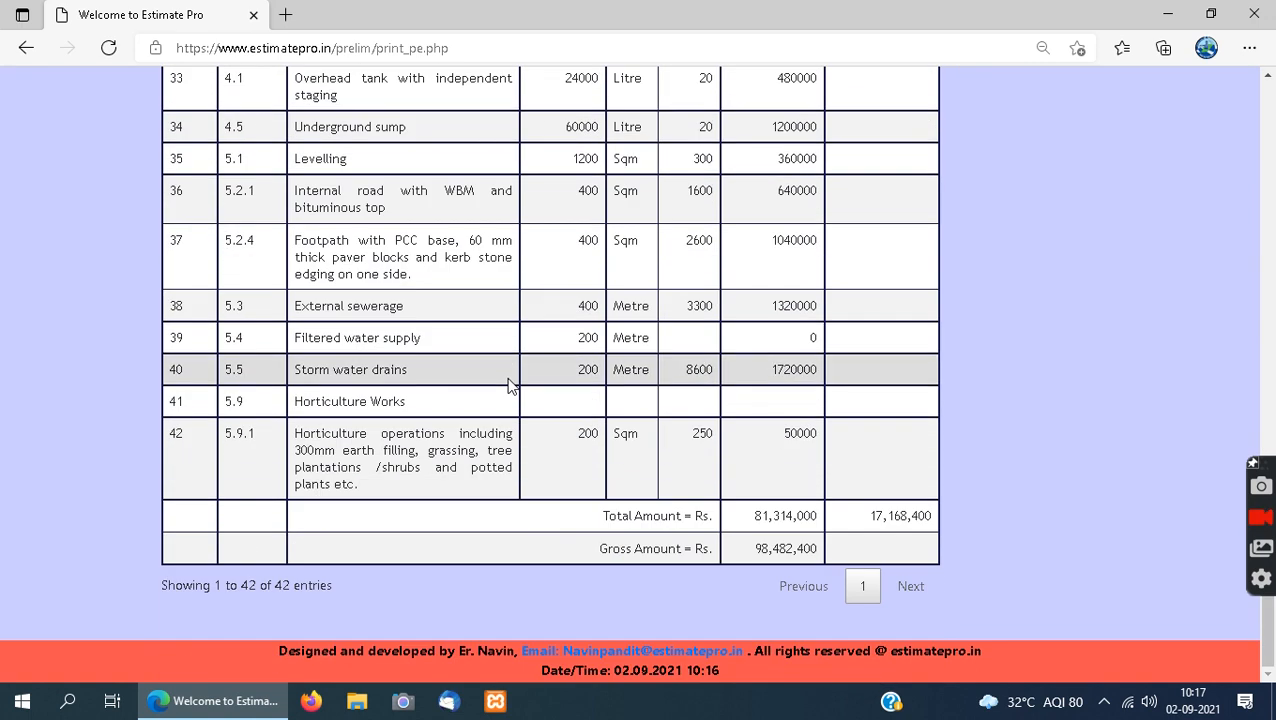
scroll(510, 386, "up", 15)
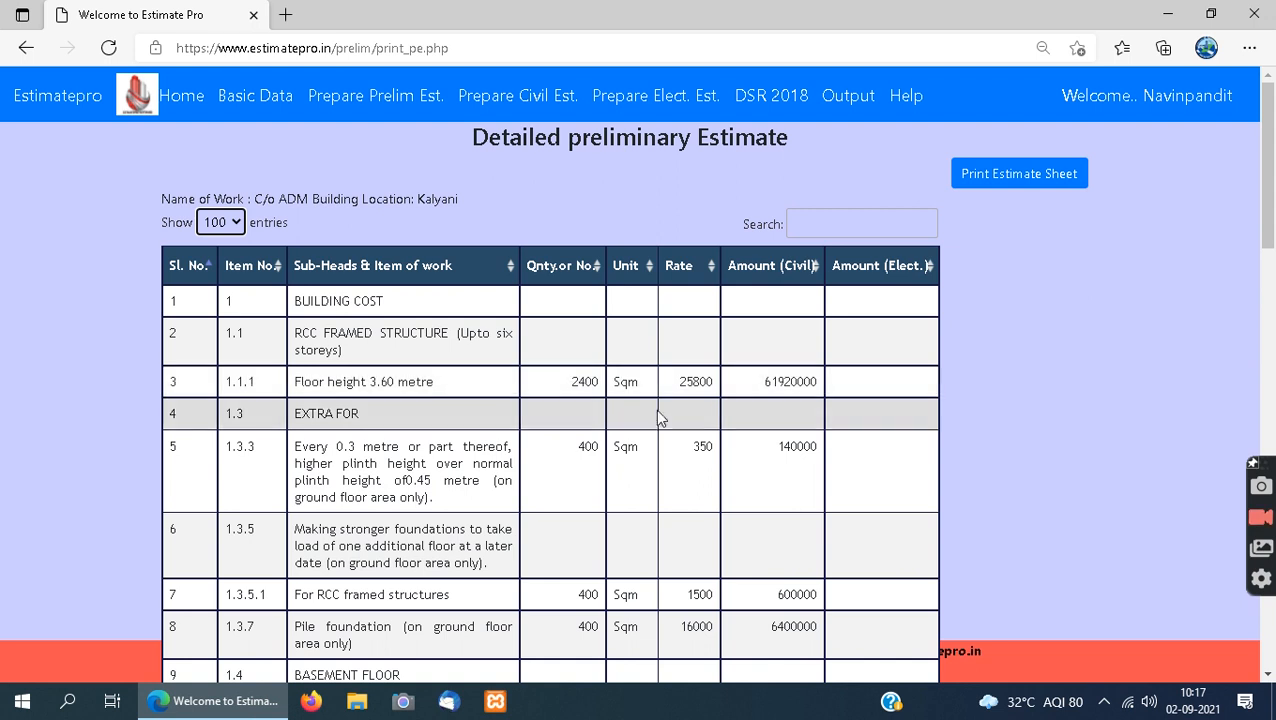
- Examine the quantities, rates and civil and electrical amounts of every item, from building cost through services and lifts to horticulture works
scroll(330, 412, "down", 1)
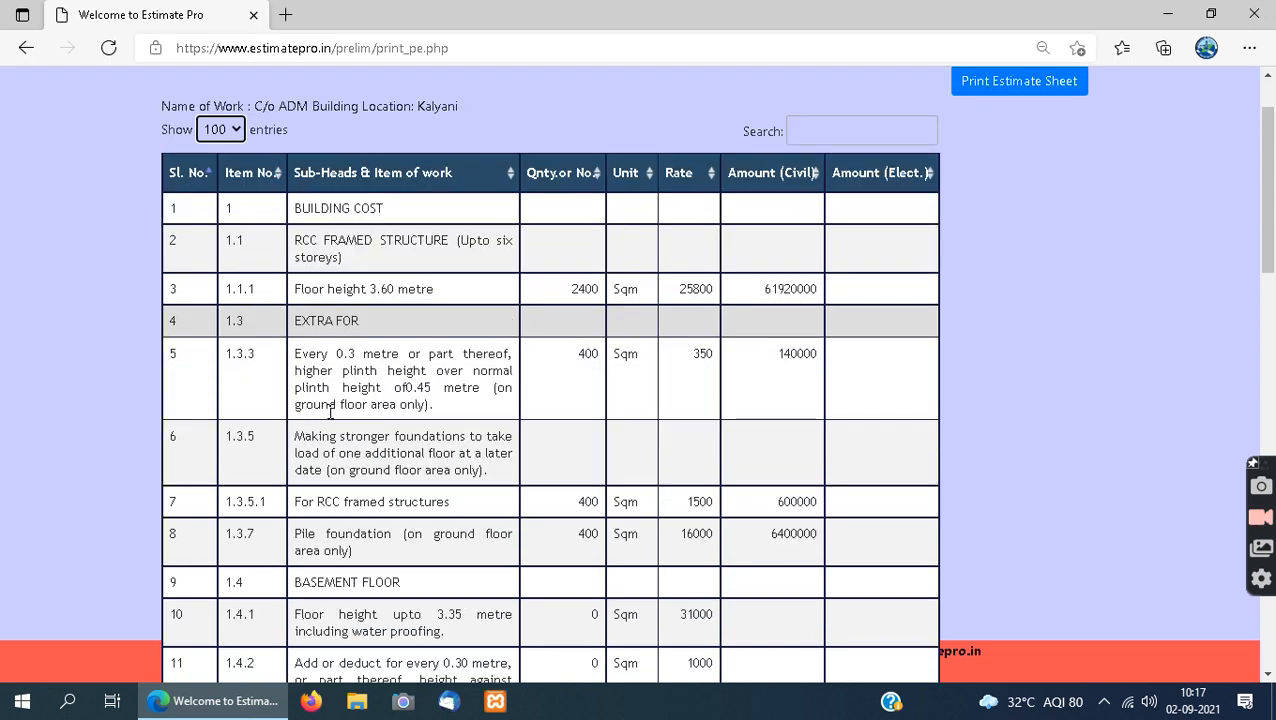
scroll(330, 412, "down", 1)
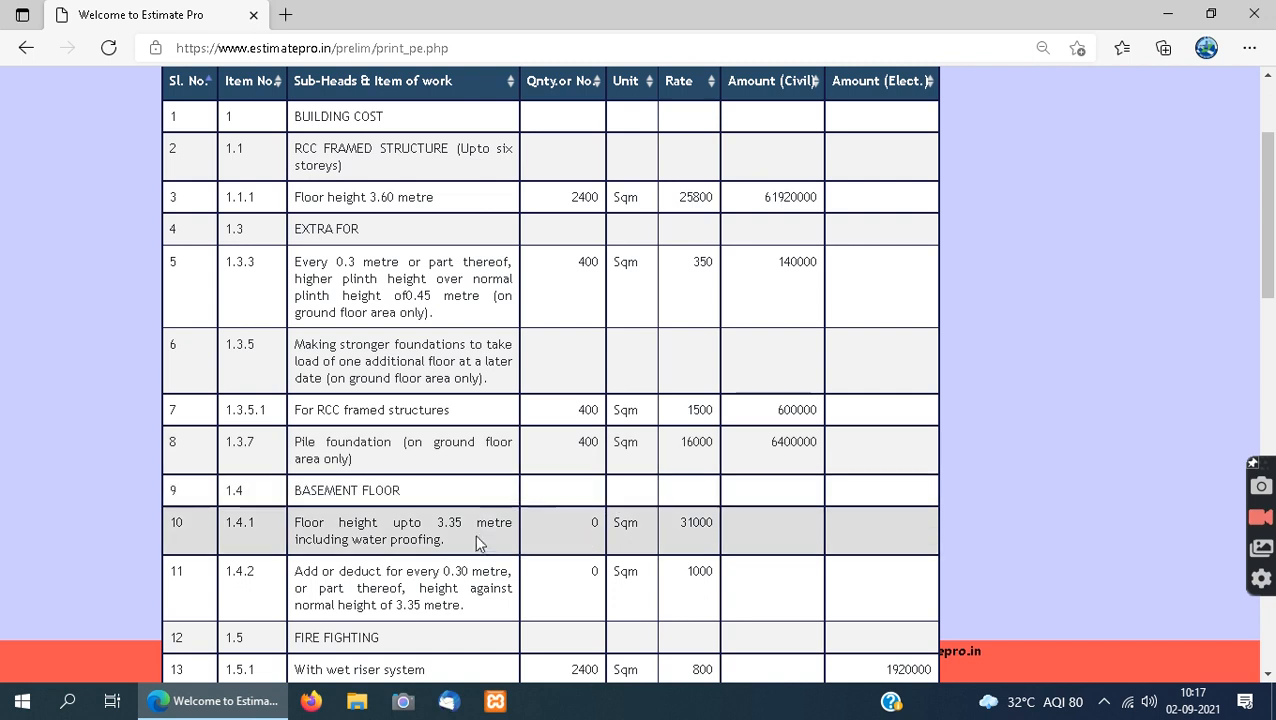
scroll(460, 525, "down", 1)
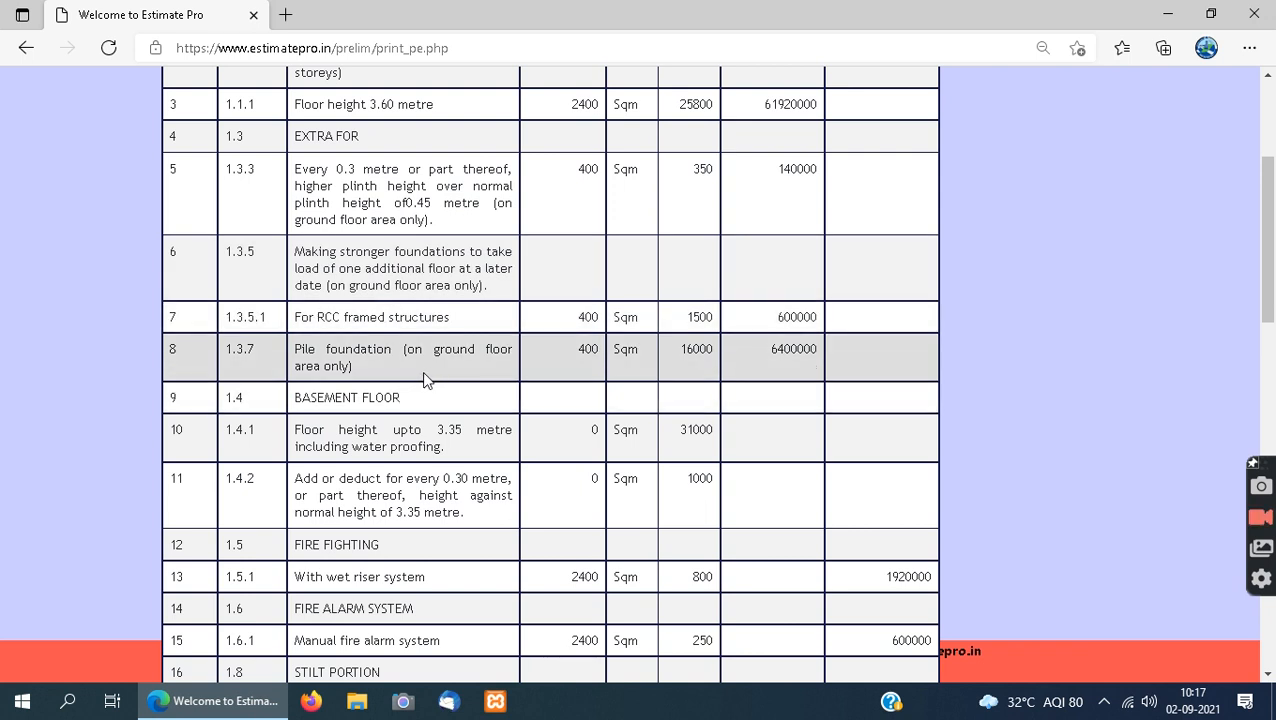
scroll(423, 378, "down", 2)
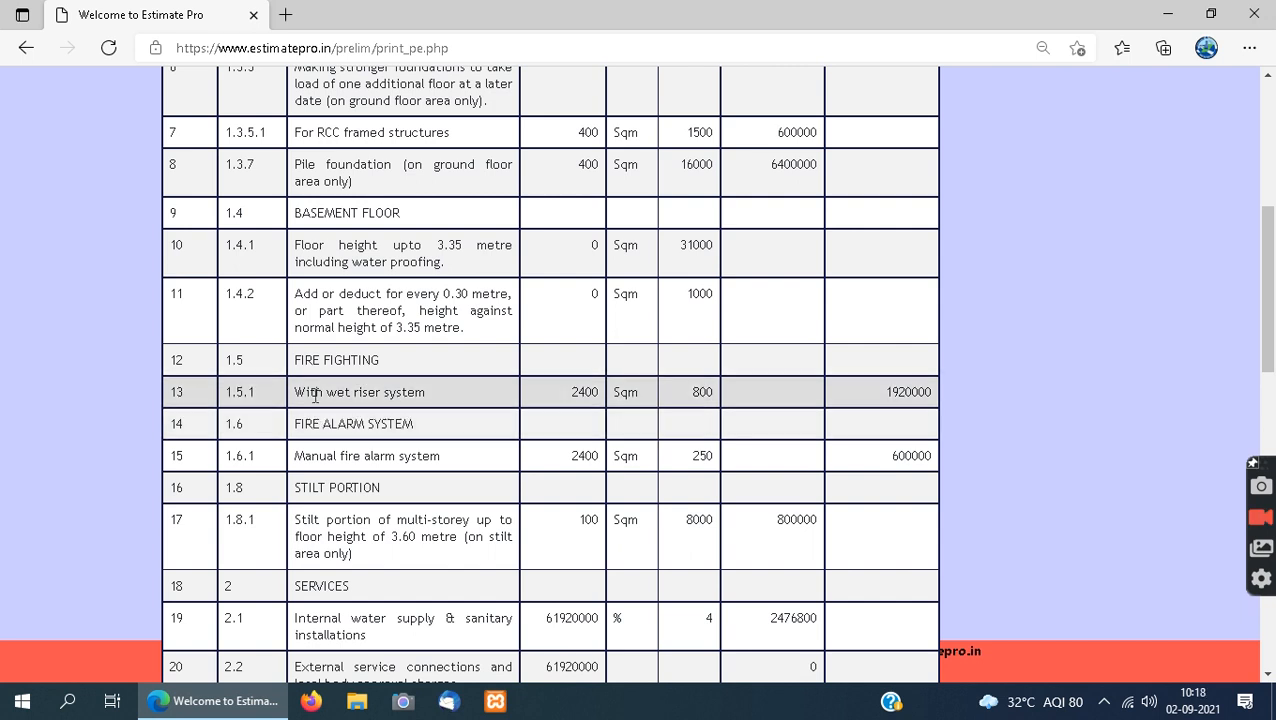
scroll(478, 462, "down", 2)
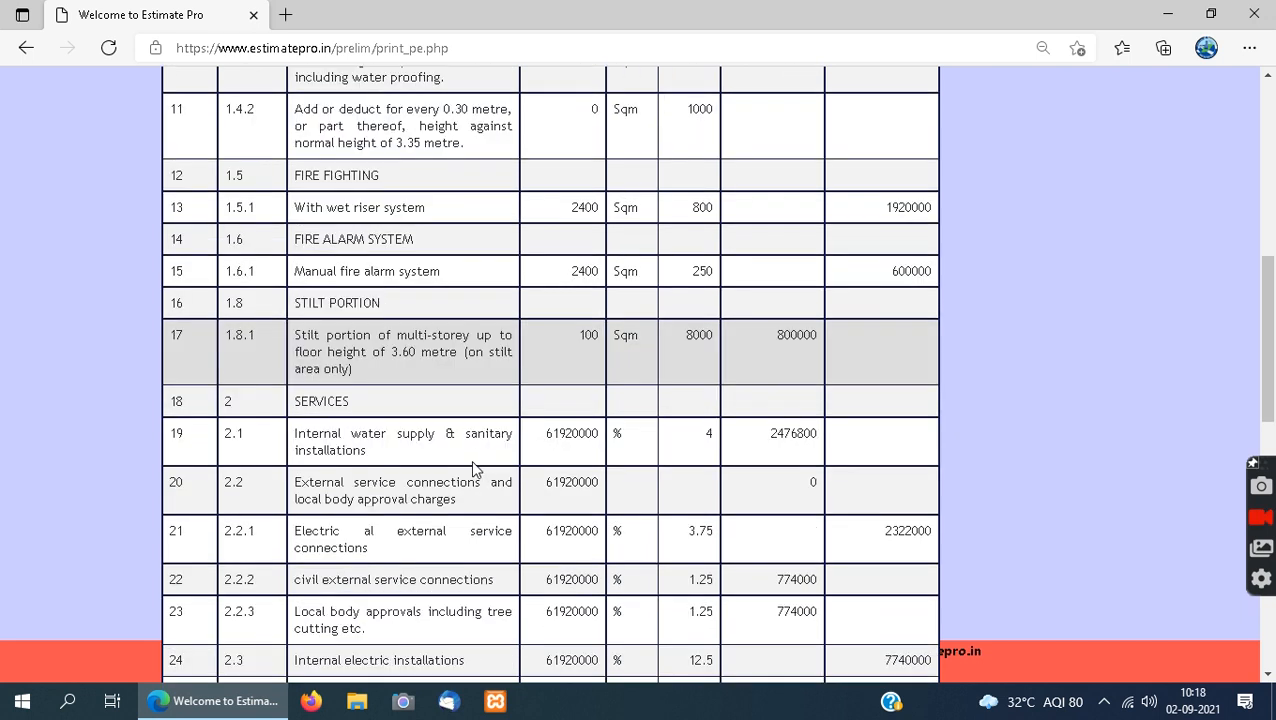
scroll(335, 430, "down", 3)
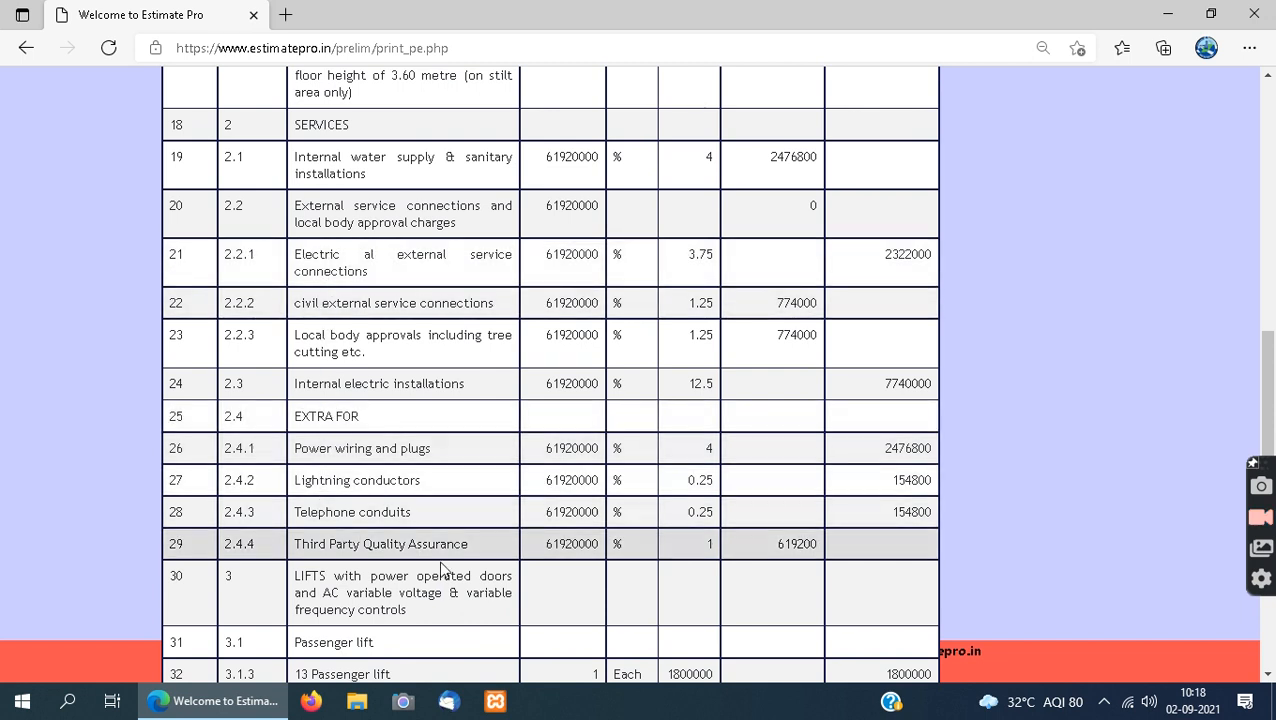
scroll(558, 420, "down", 4)
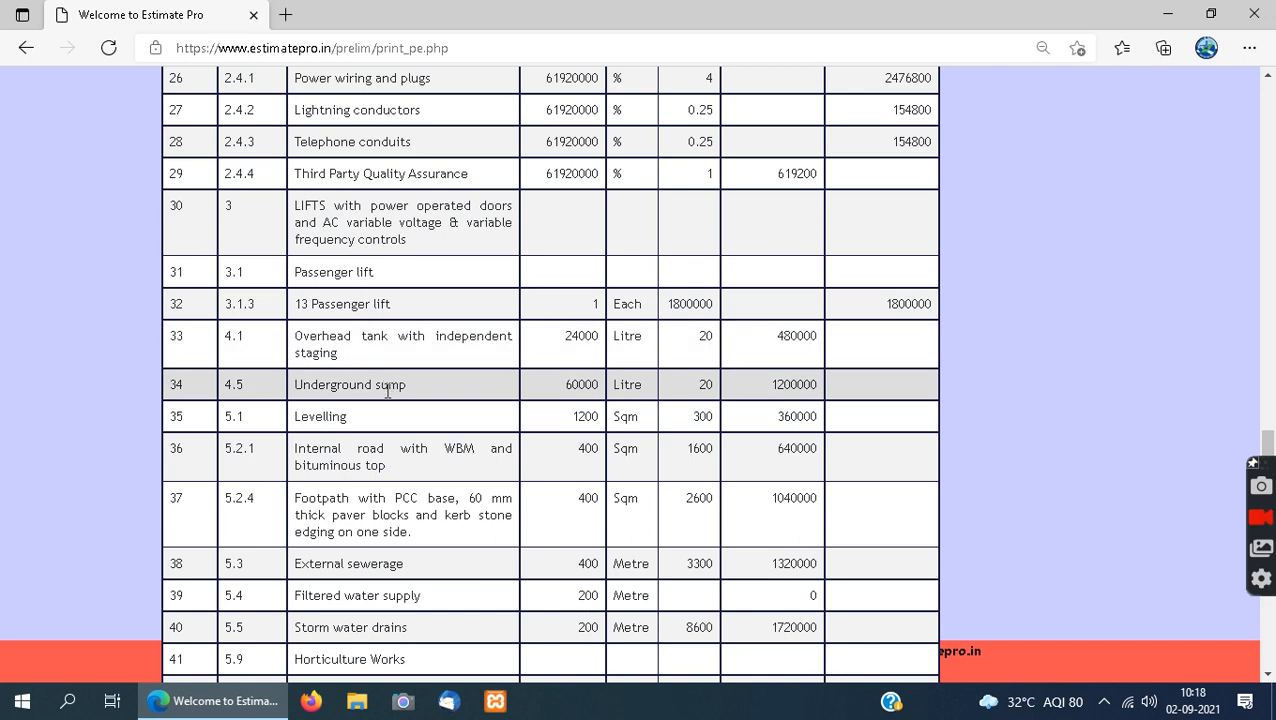
scroll(388, 391, "down", 2)
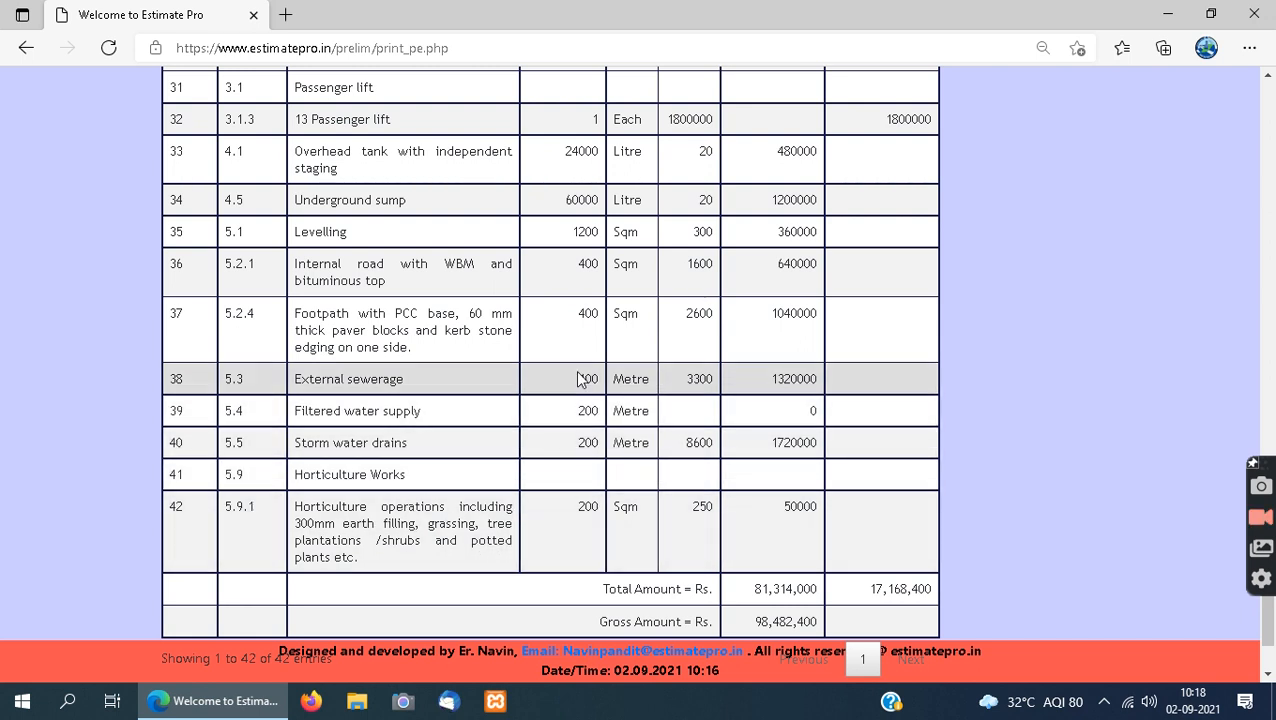
scroll(577, 378, "up", 2)
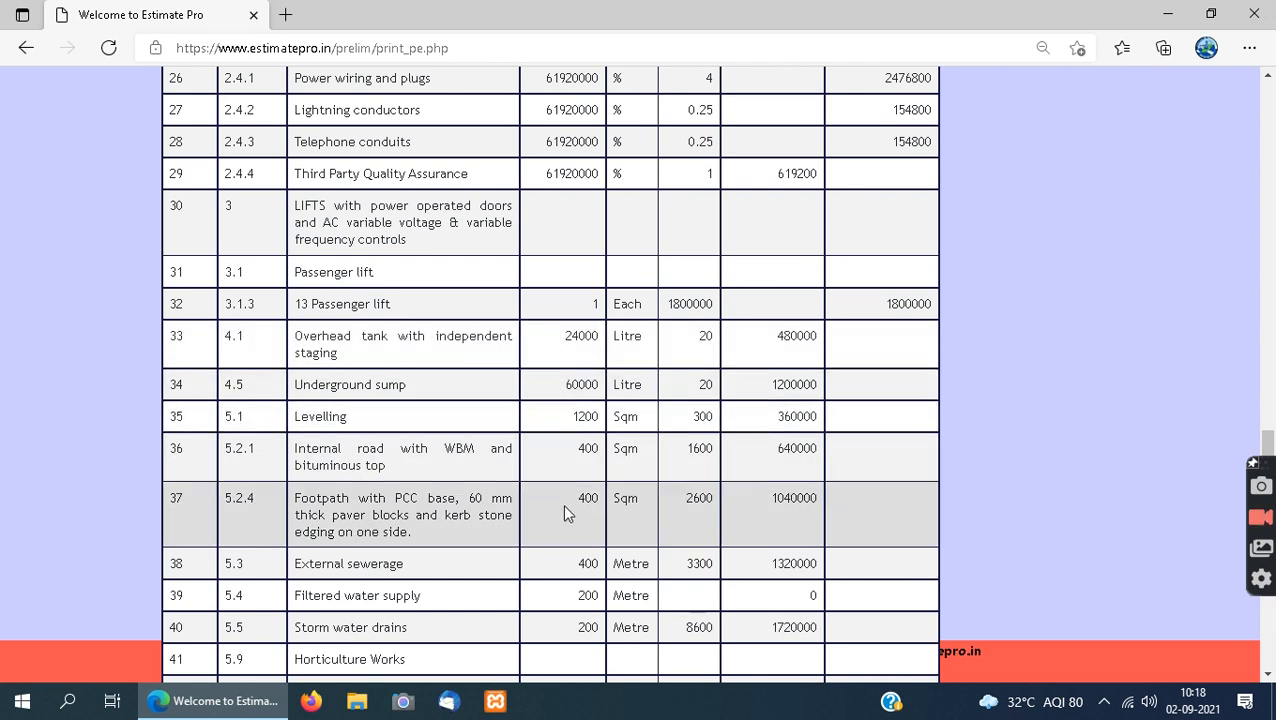
scroll(564, 505, "up", 2)
scroll(563, 480, "down", 4)
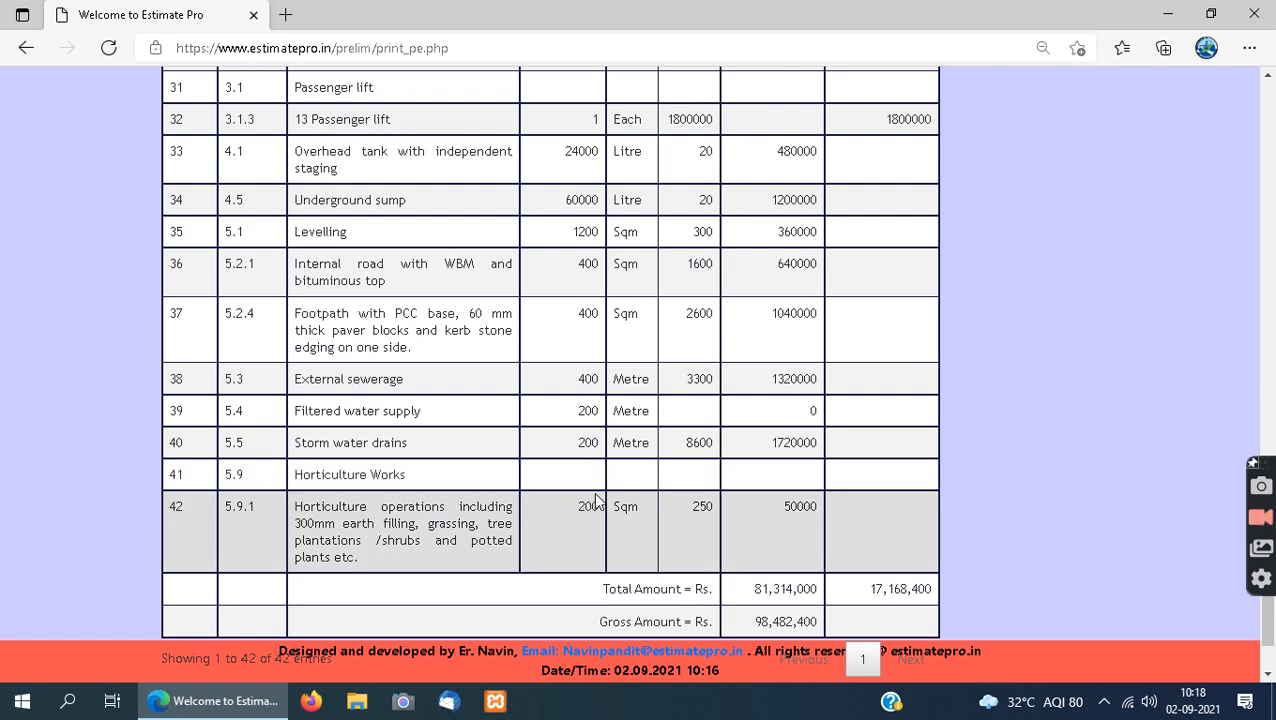
scroll(610, 485, "down", 1)
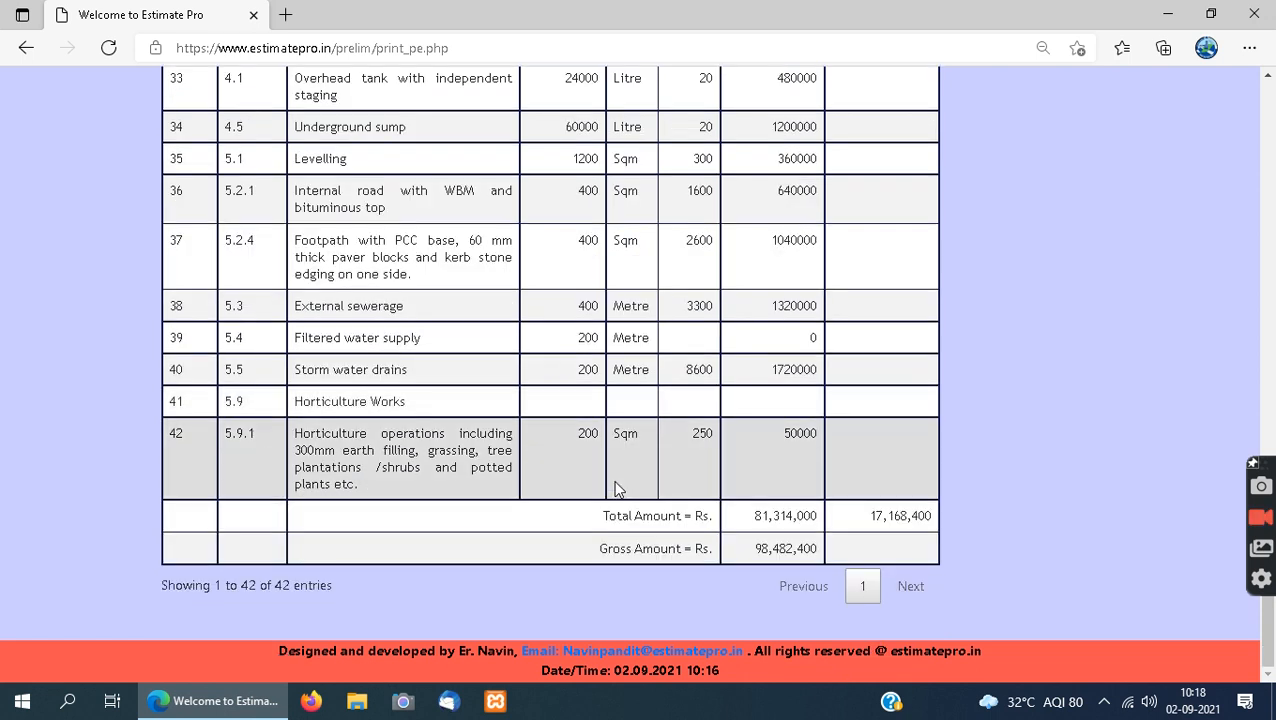
scroll(616, 489, "up", 20)
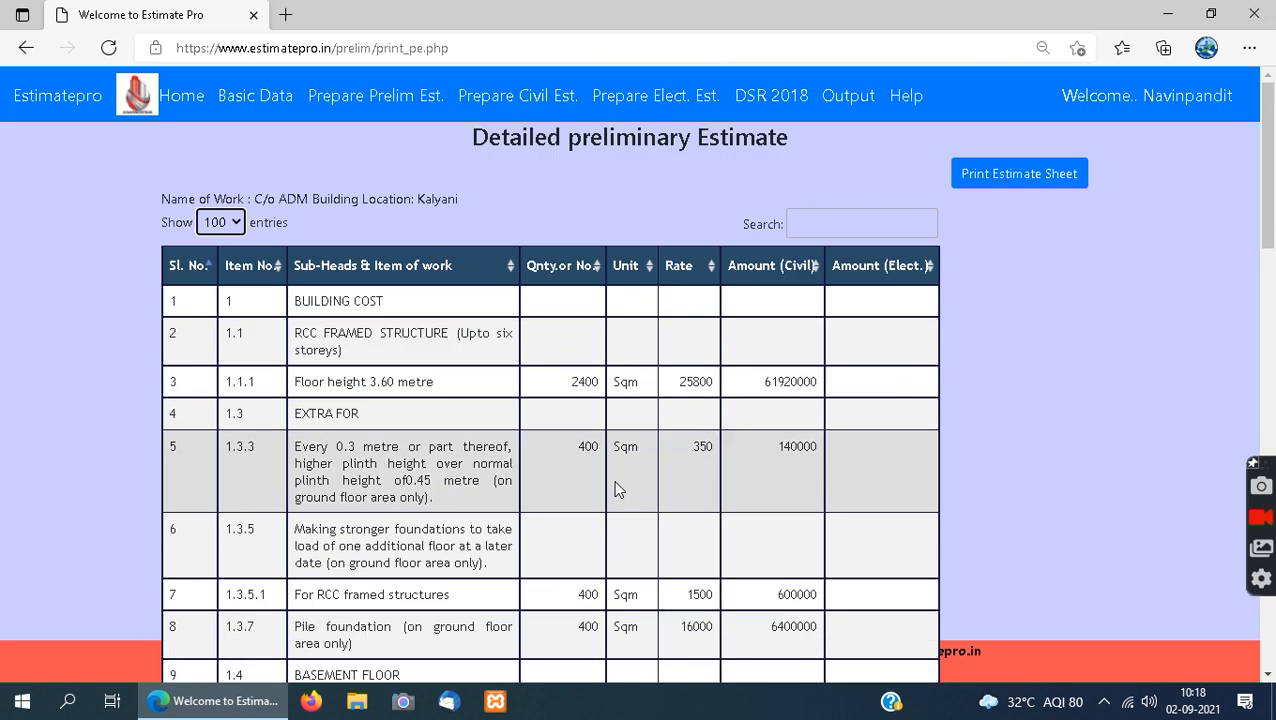
- Open the print preview of the estimate sheet and look through its pages
left_click(1012, 180)
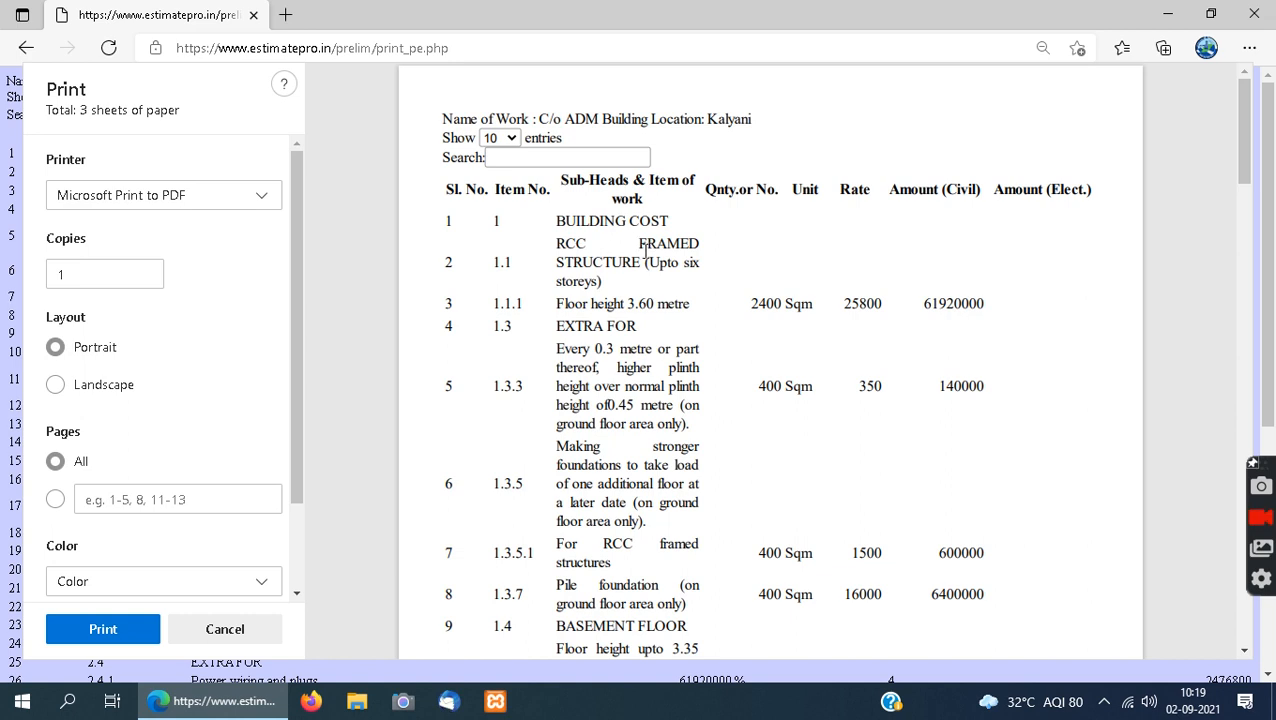
scroll(645, 253, "down", 20)
scroll(630, 285, "down", 2)
scroll(627, 290, "up", 8)
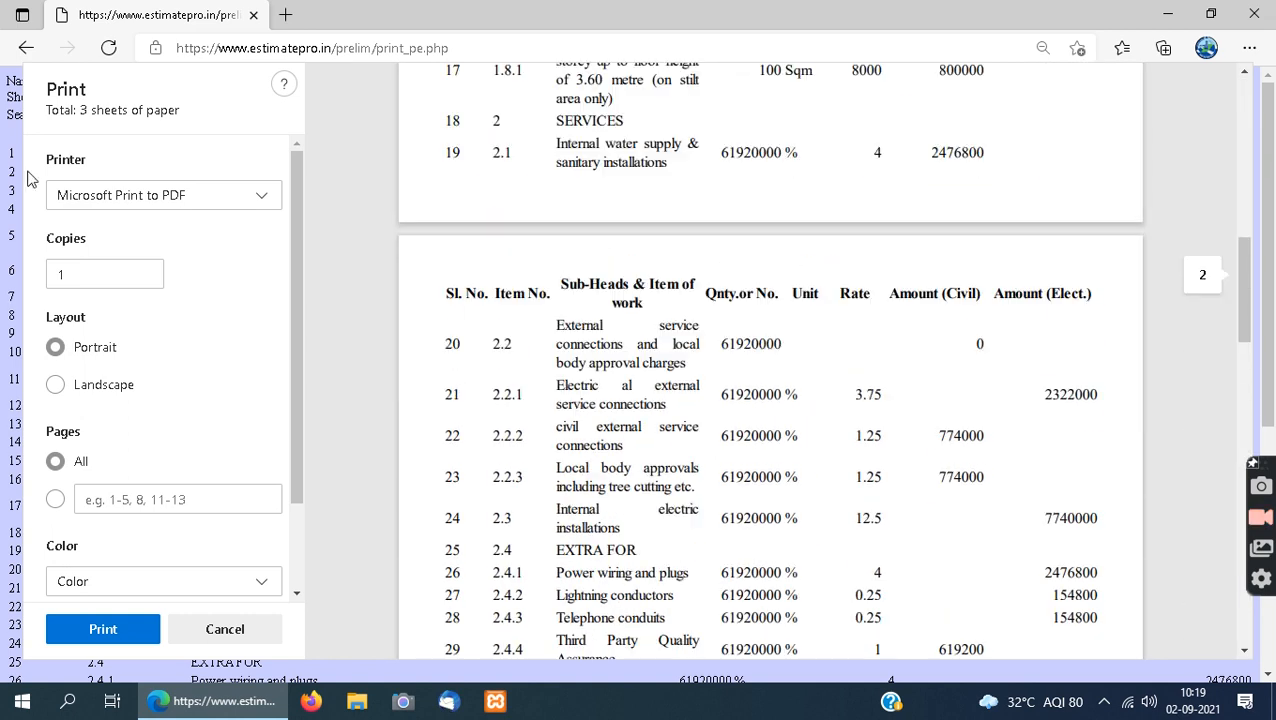
- Check the available printers for the estimate sheet without changing the selection, and close the print preview without printing
left_click(206, 198)
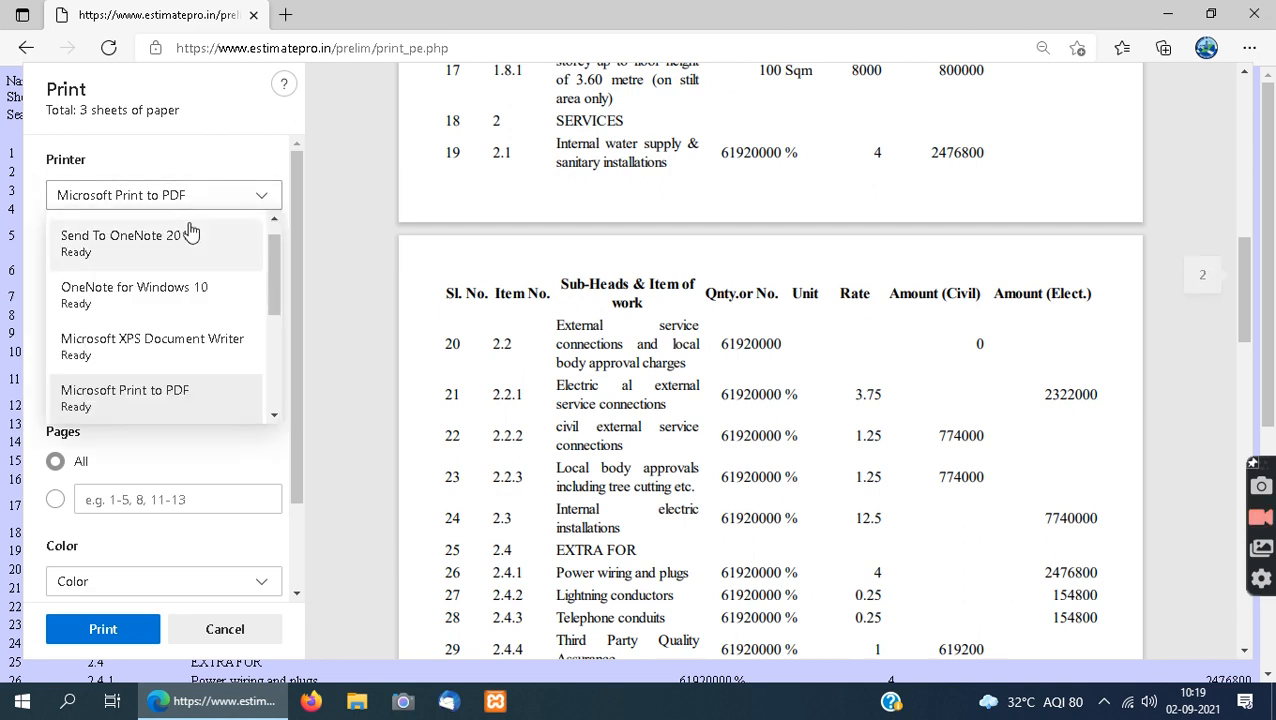
left_click(253, 148)
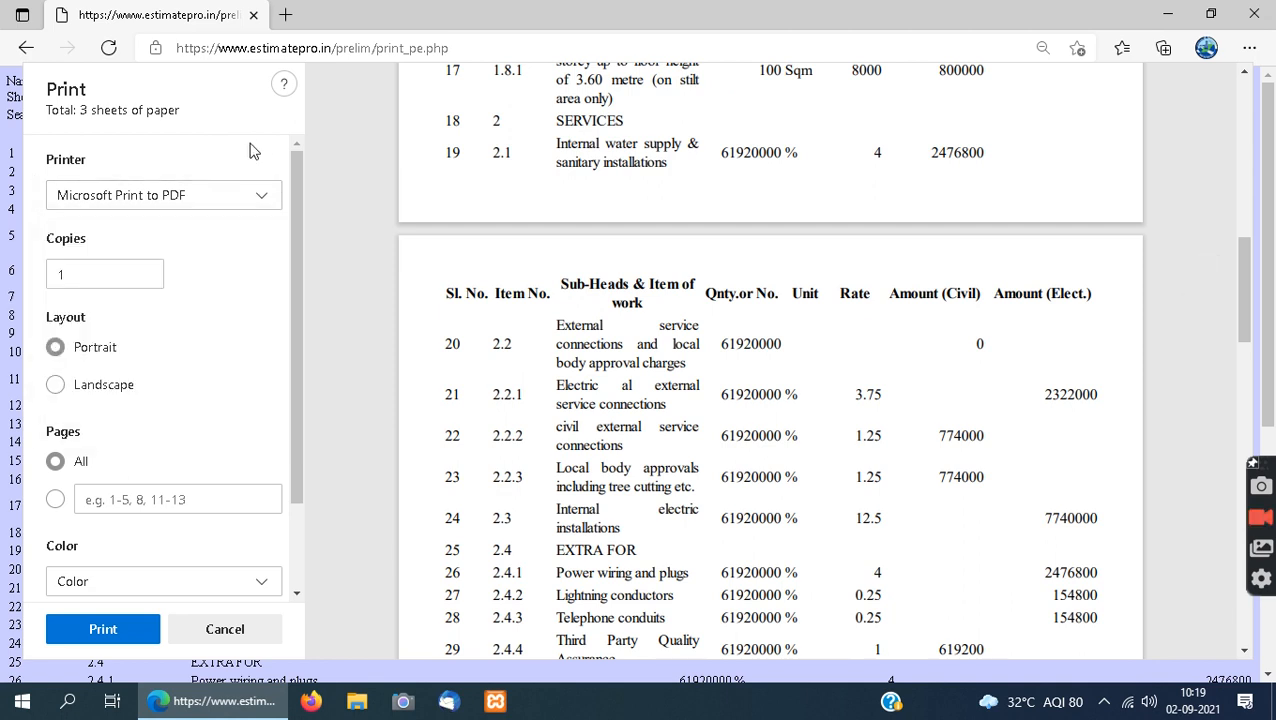
left_click(234, 197)
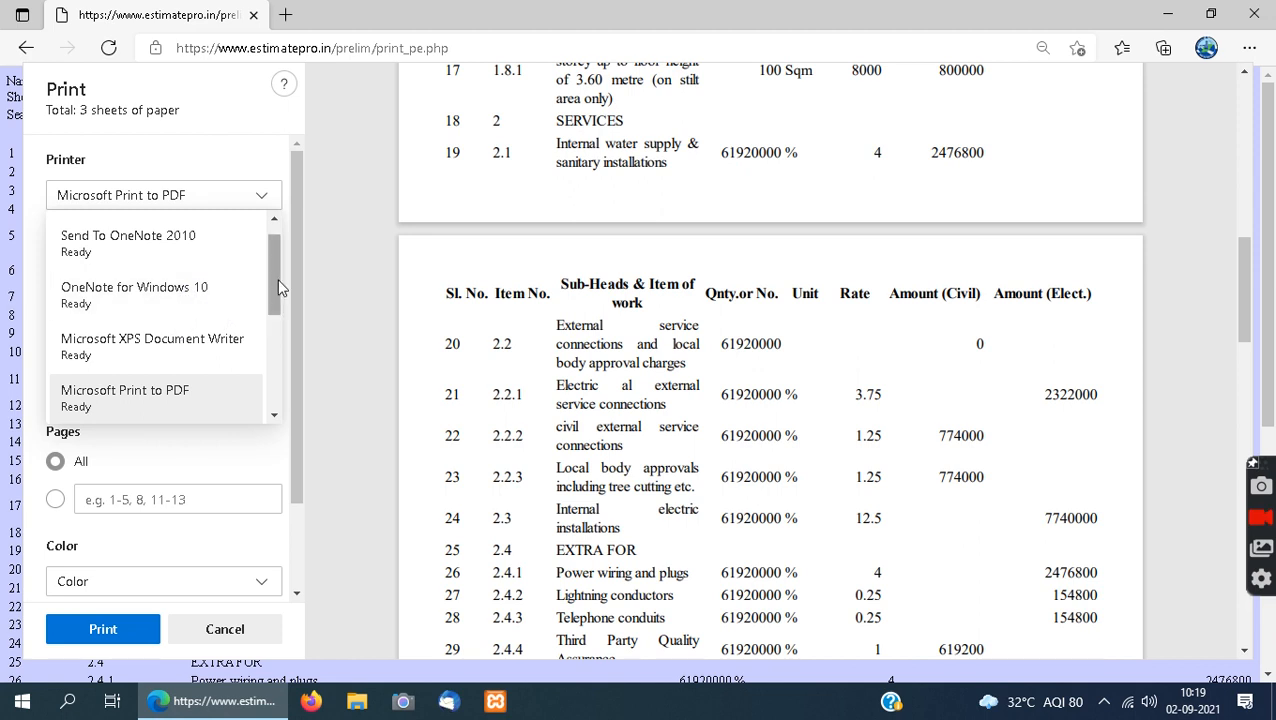
left_click_drag(273, 275, 287, 307)
left_click(352, 267)
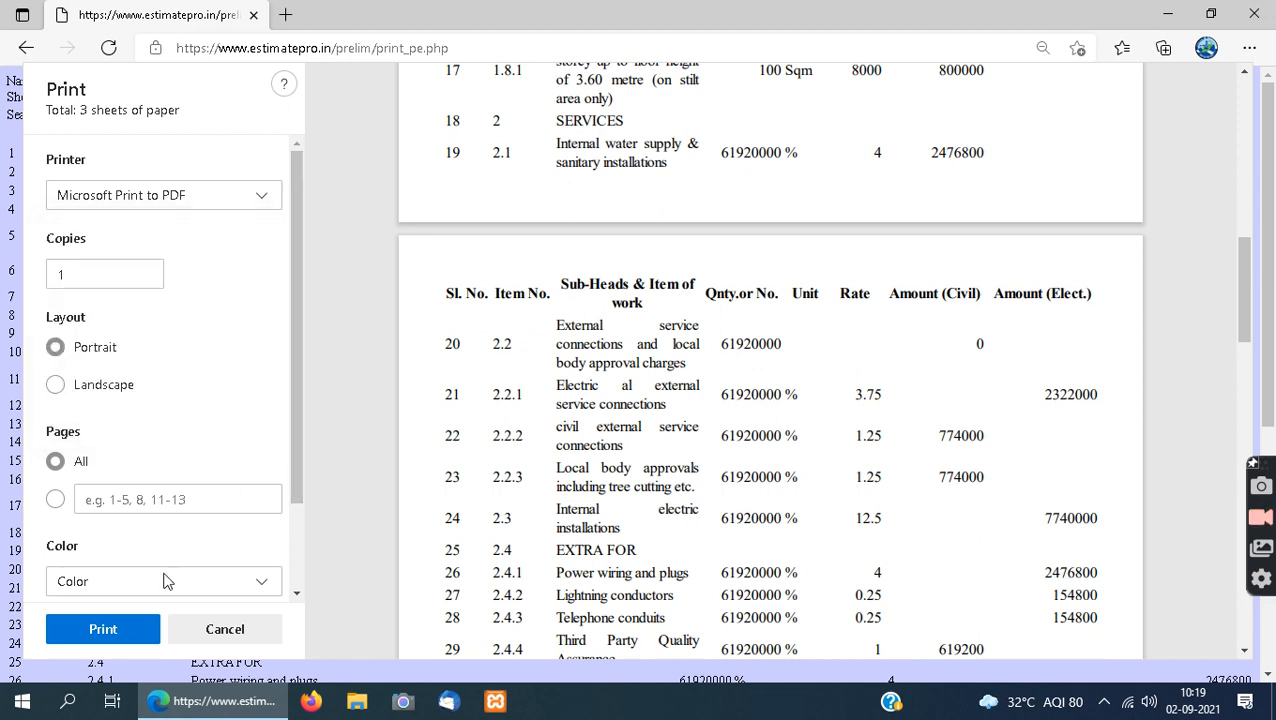
left_click(238, 632)
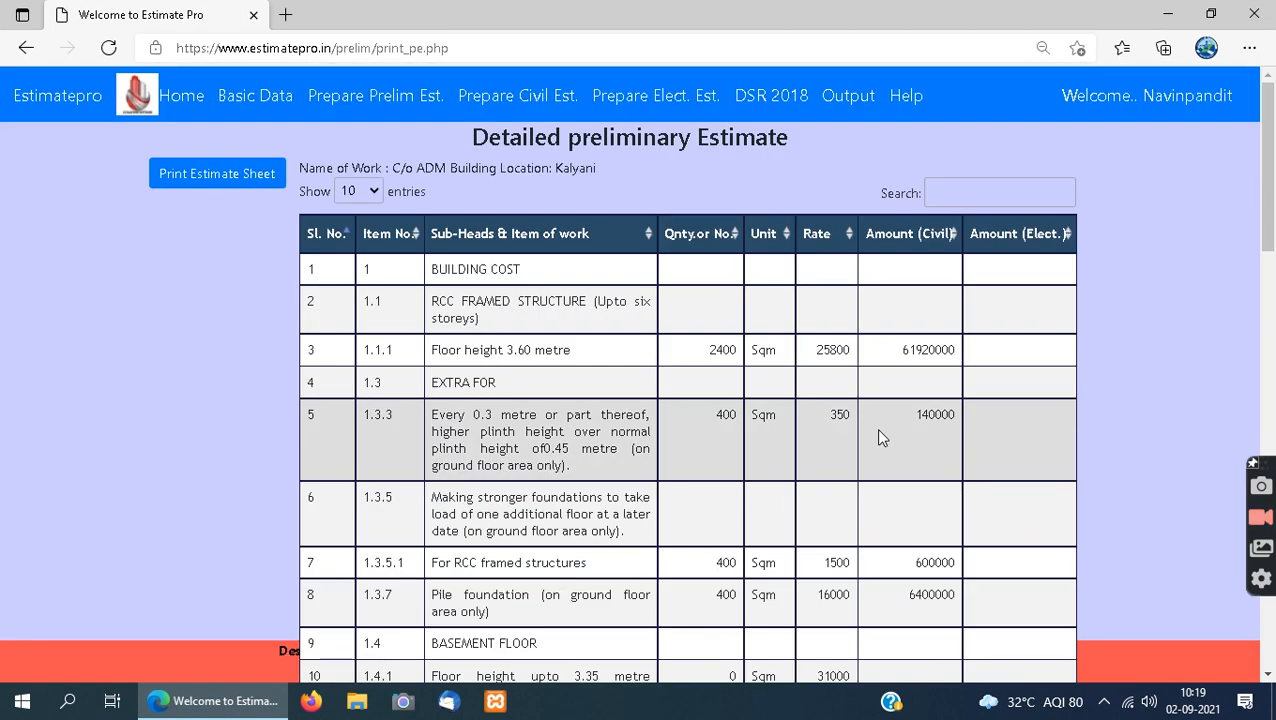